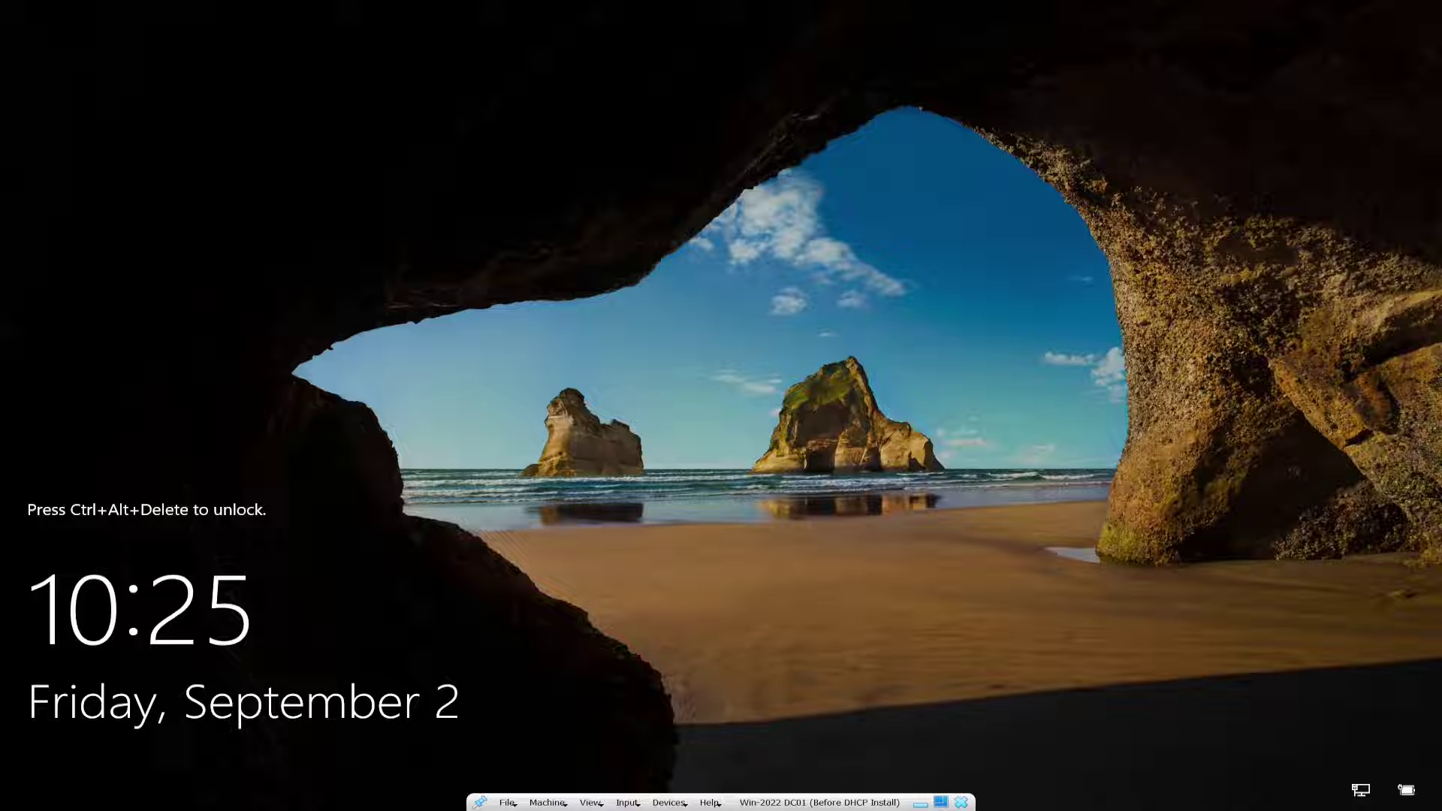
Send Ctrl-Alt-Del to the server VM and sign in with the domain Administrator password.
click(670, 802)
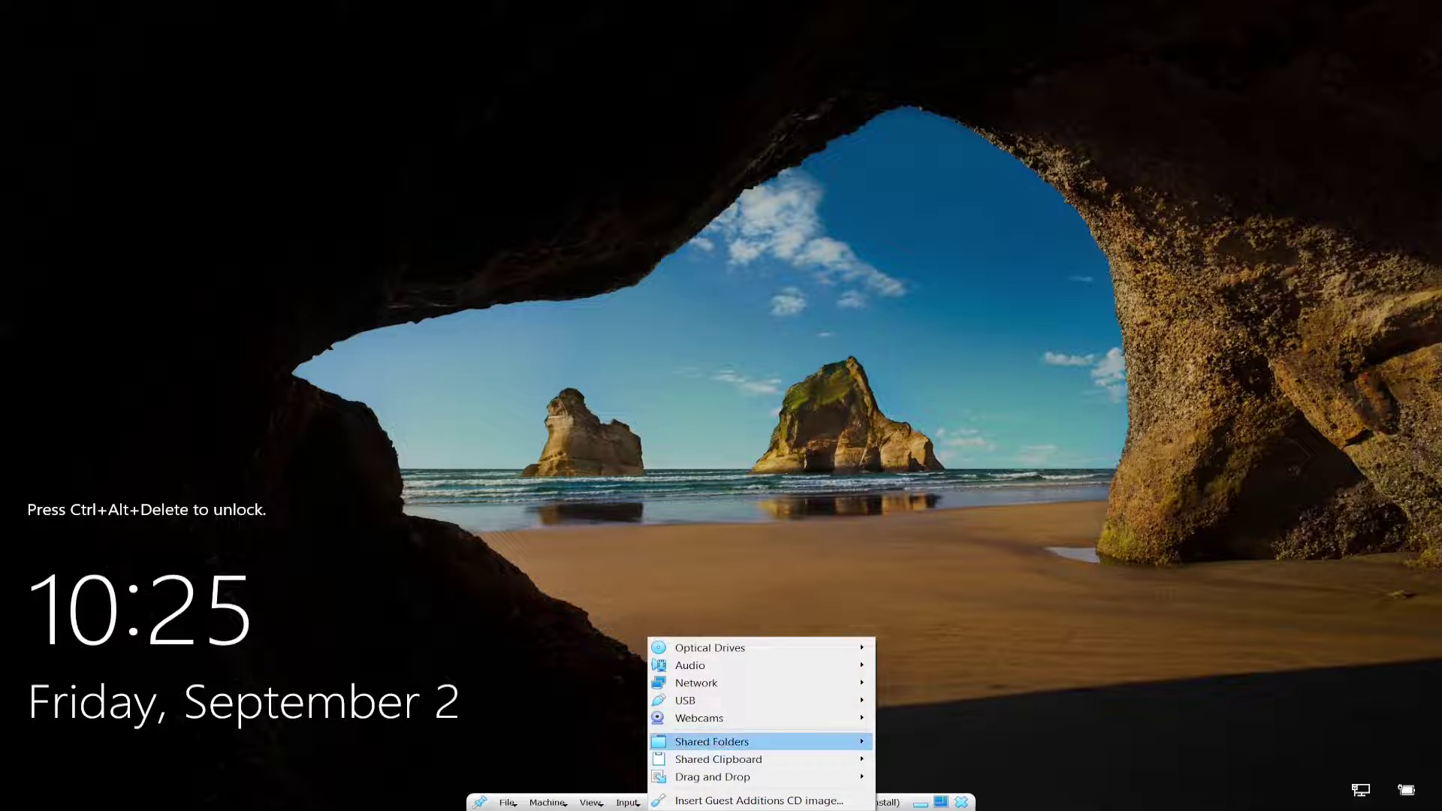
mouse_move(873, 667)
key(Escape)
key(Escape)
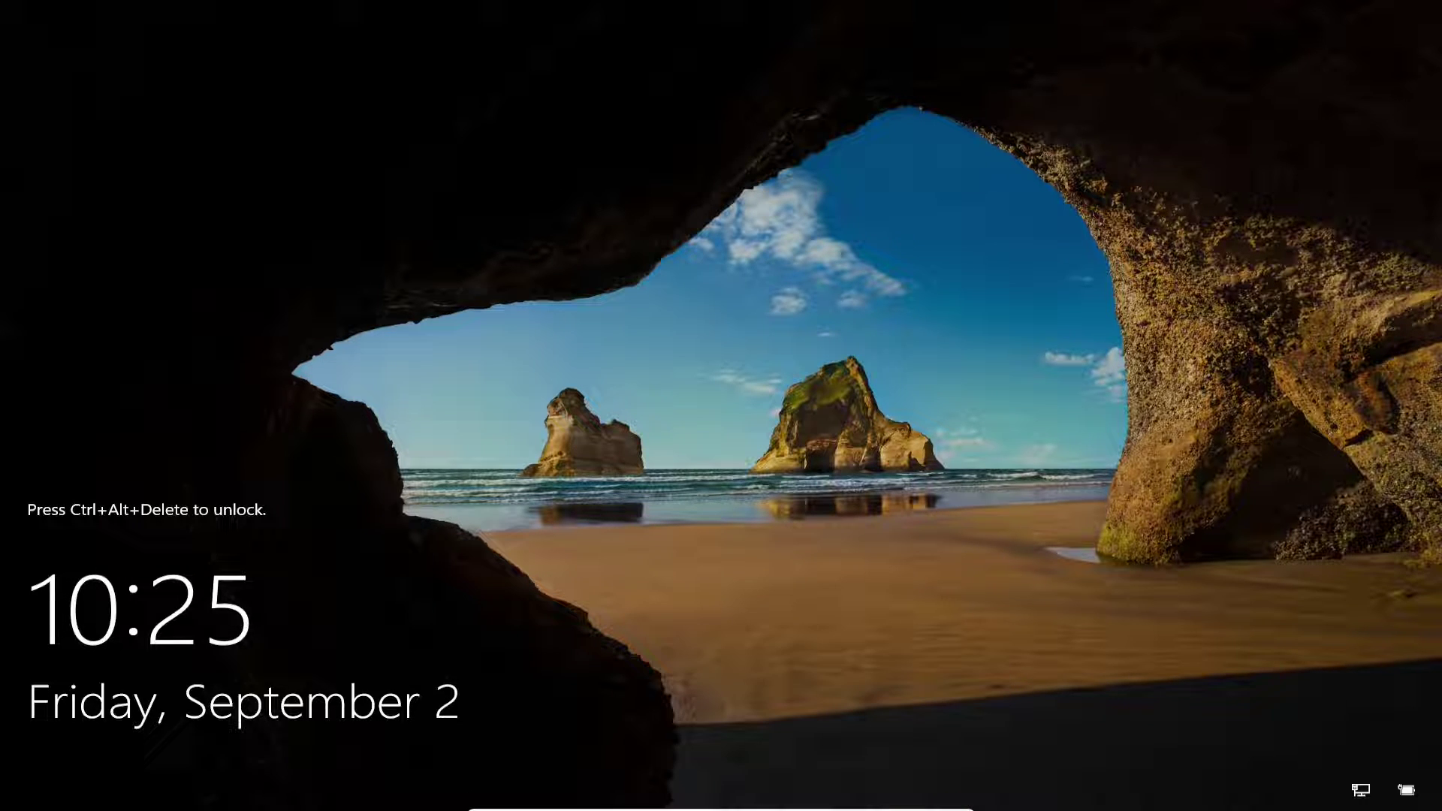
click(628, 802)
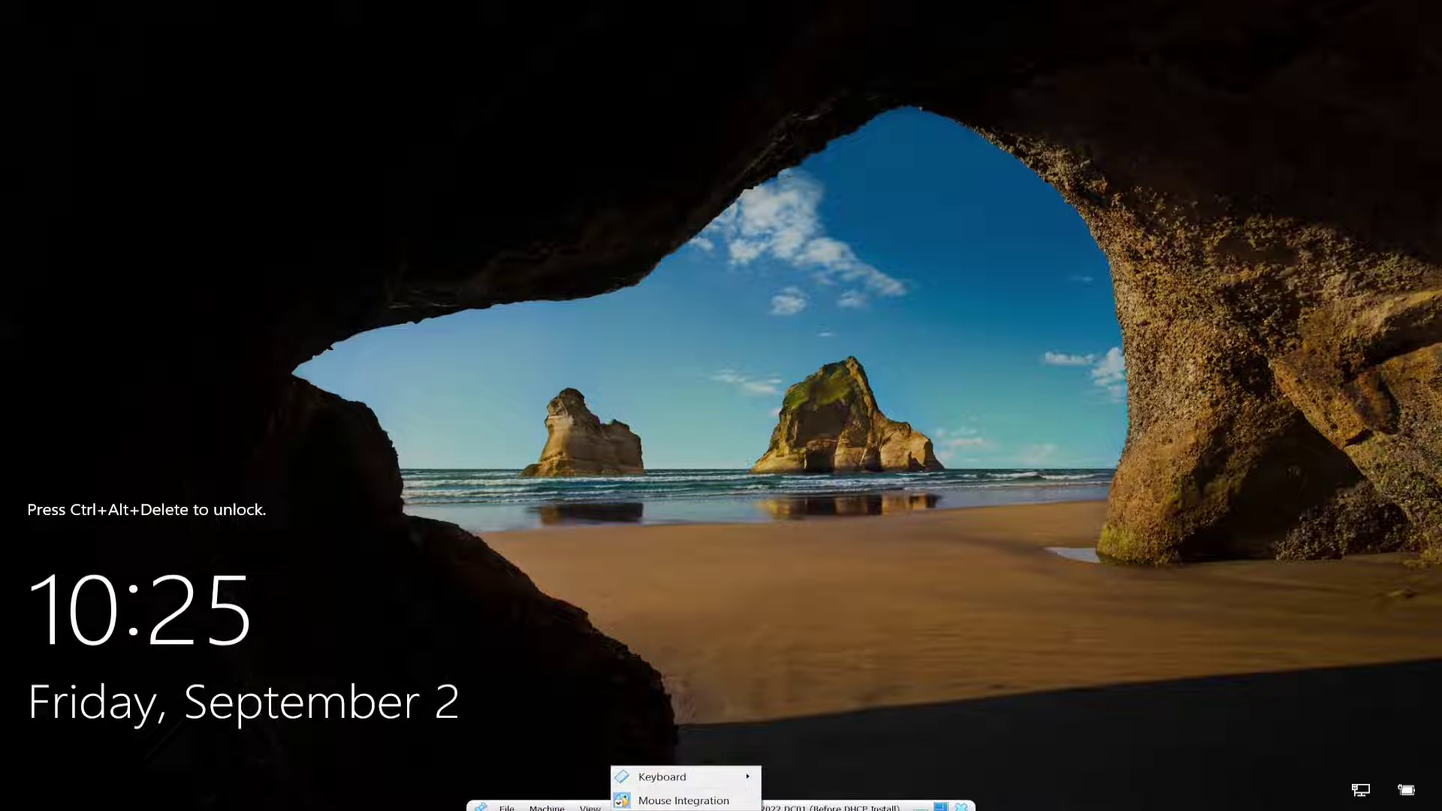
mouse_move(676, 776)
click(828, 720)
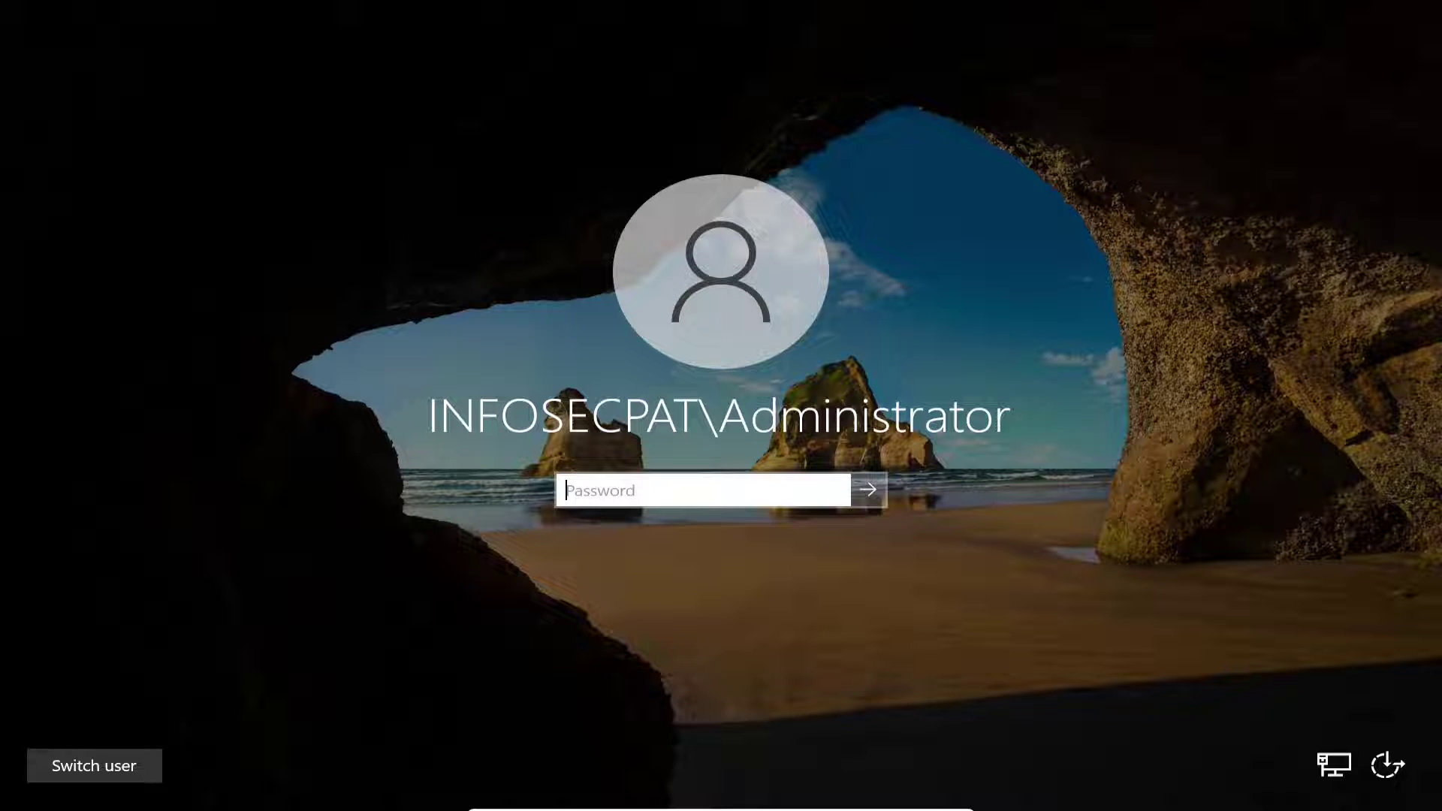
text(P@ssw0rd12345)
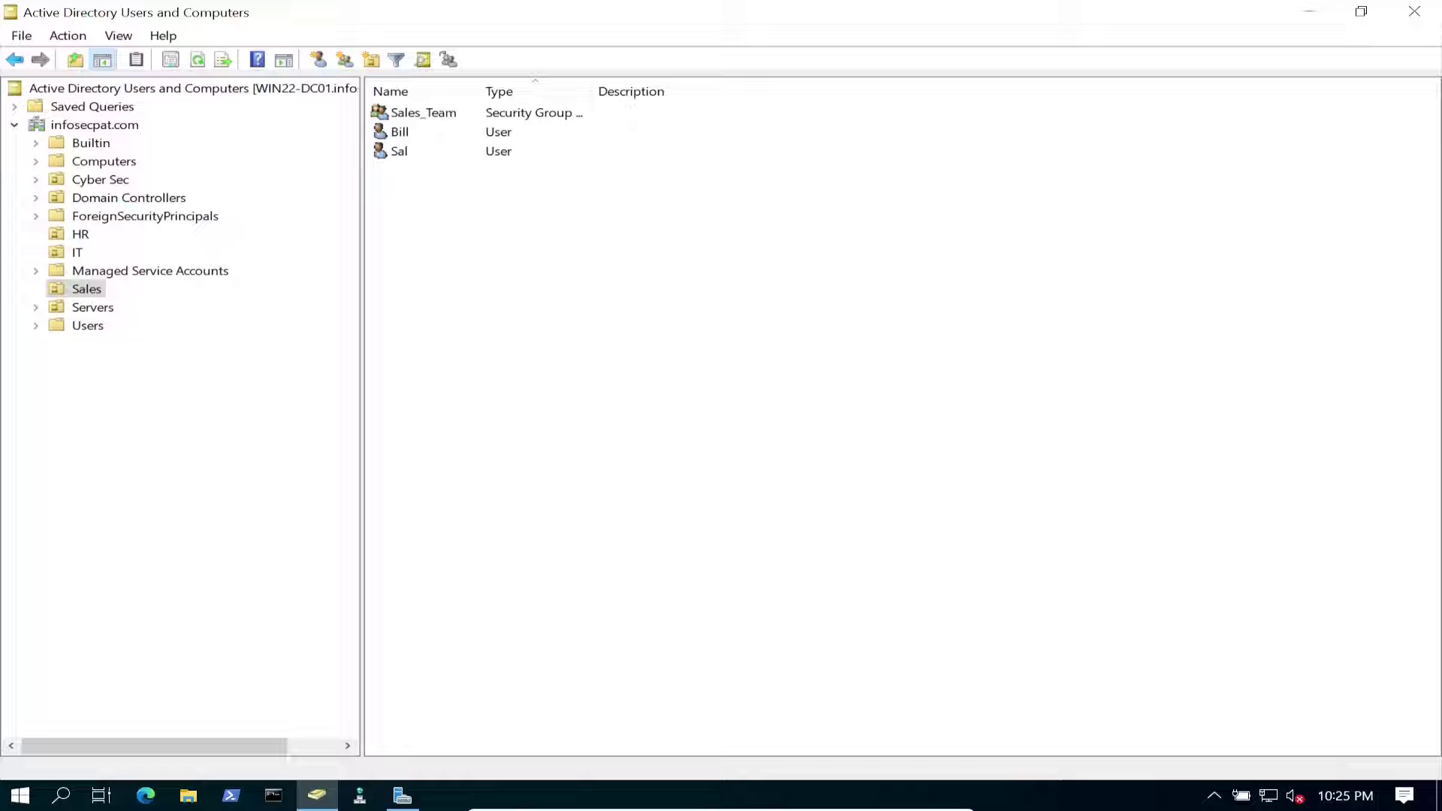
Select the Sales_Team group, then bring up Server Manager's File and Storage Services Shares list.
click(423, 113)
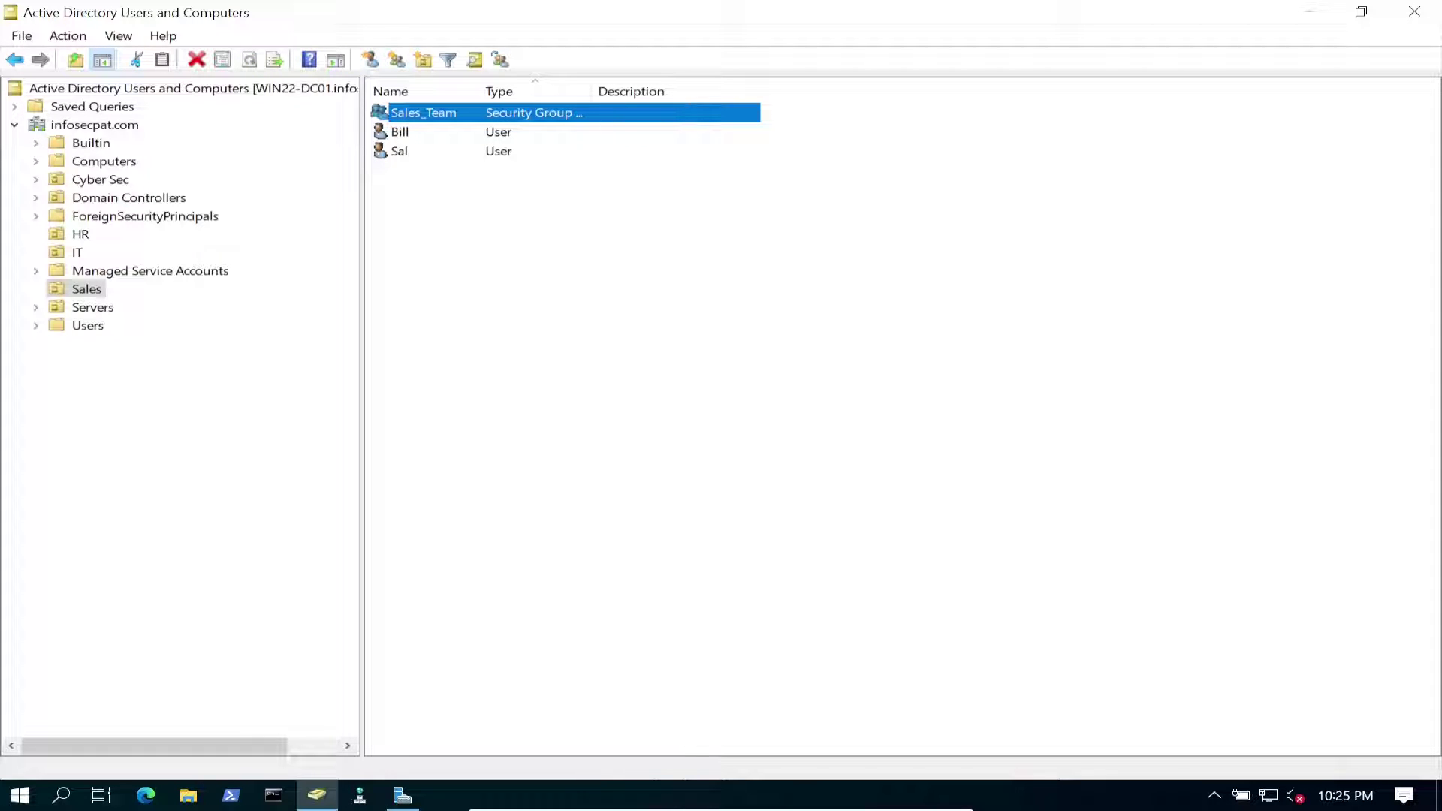
click(403, 795)
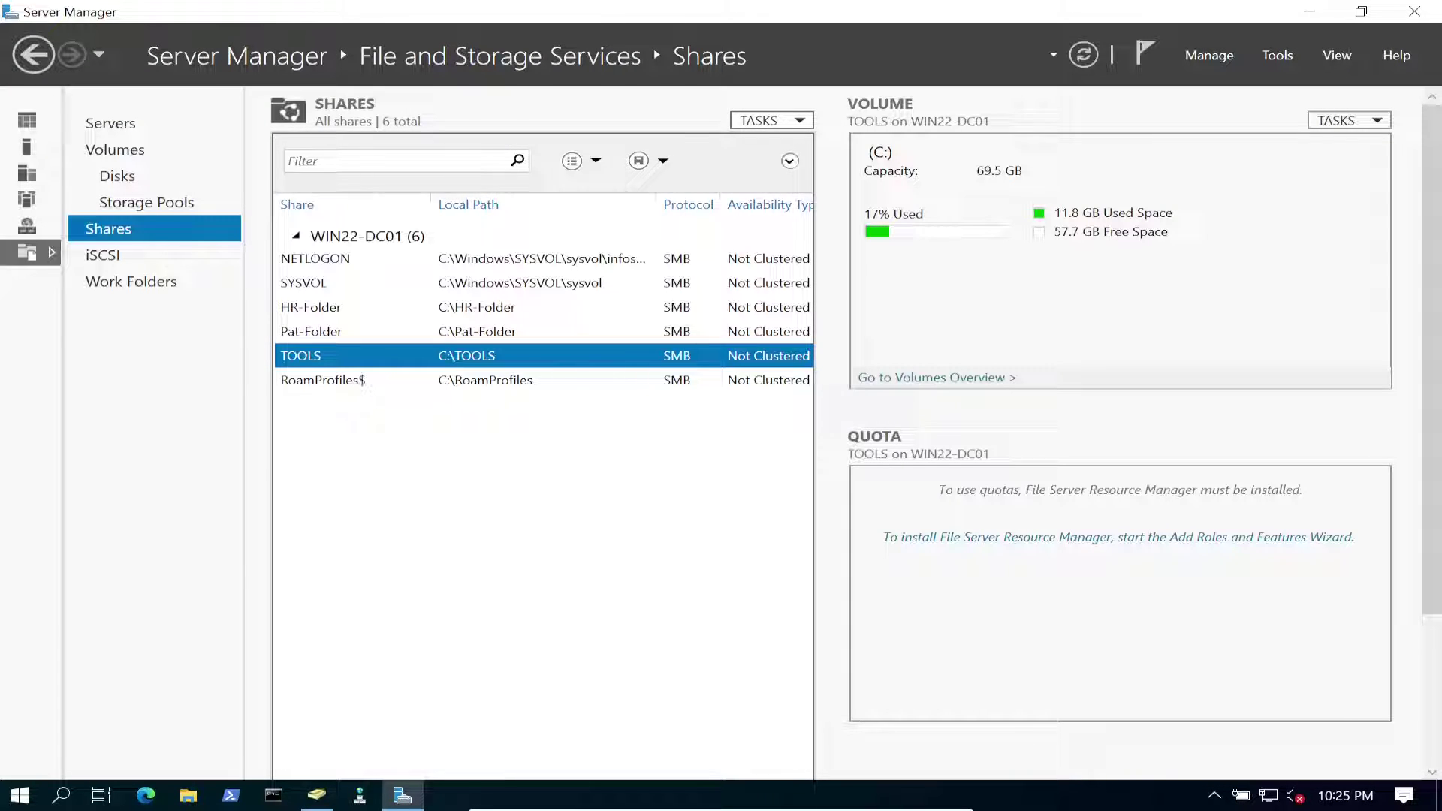
Start a new SMB Share - Quick share with a custom path.
click(762, 120)
click(810, 143)
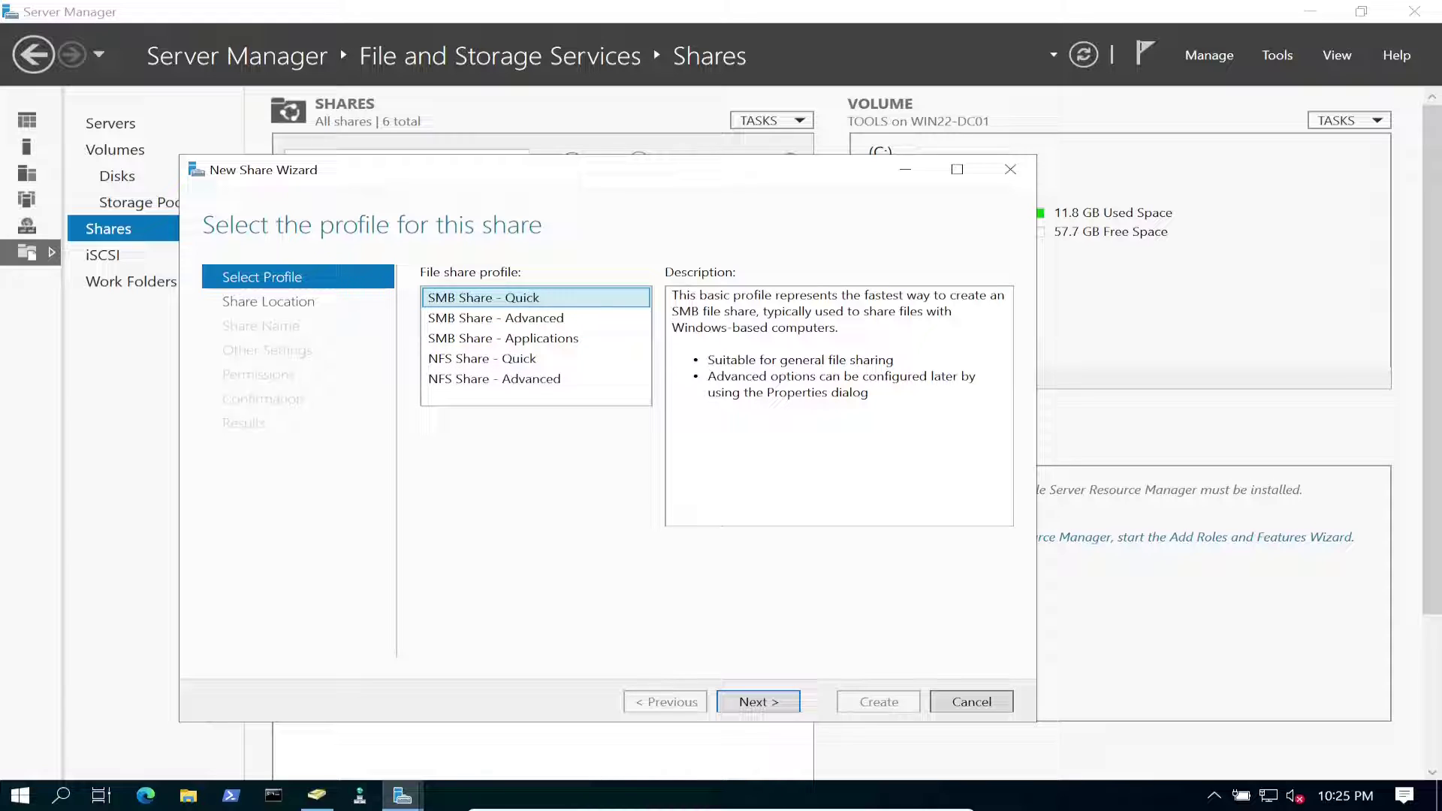
key(Return)
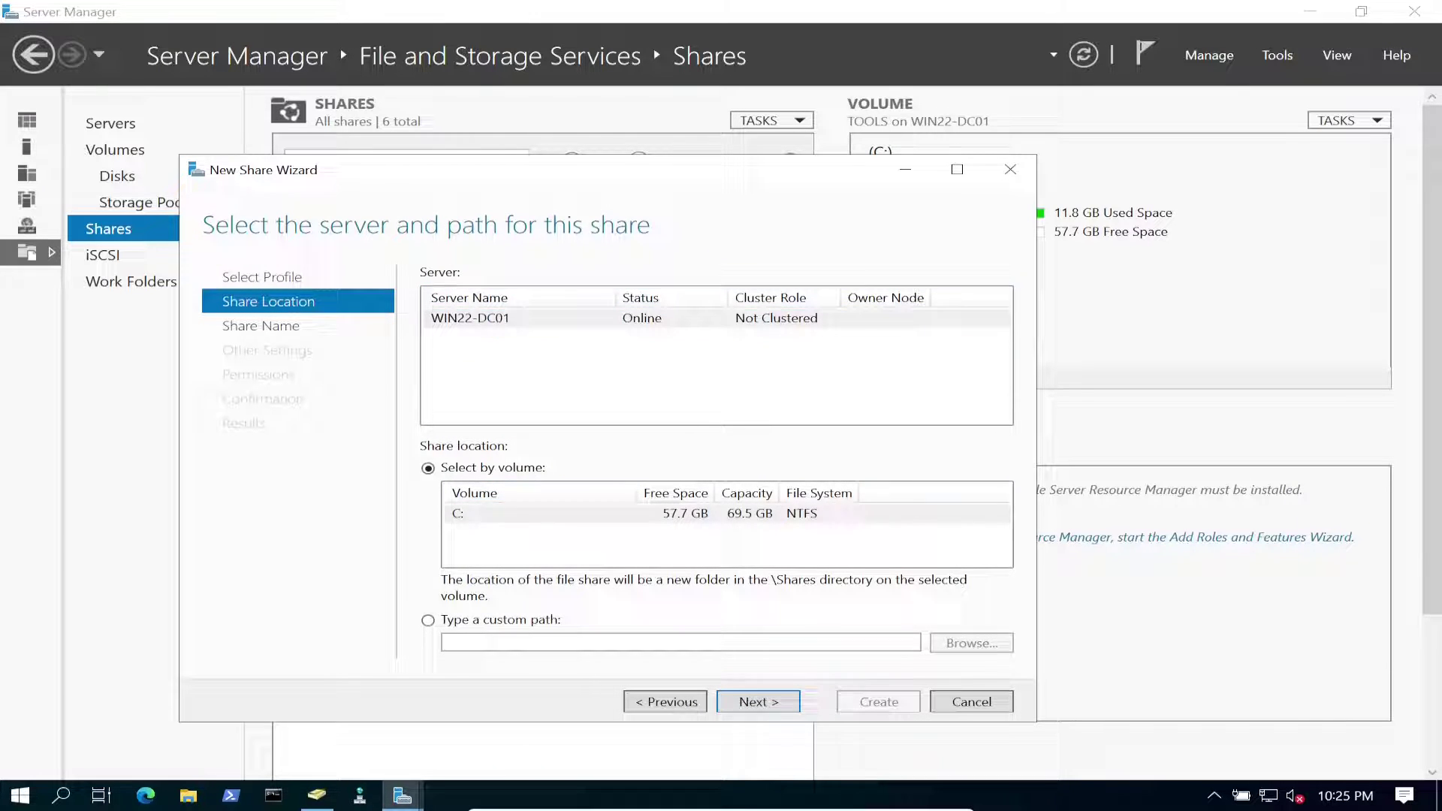
click(428, 619)
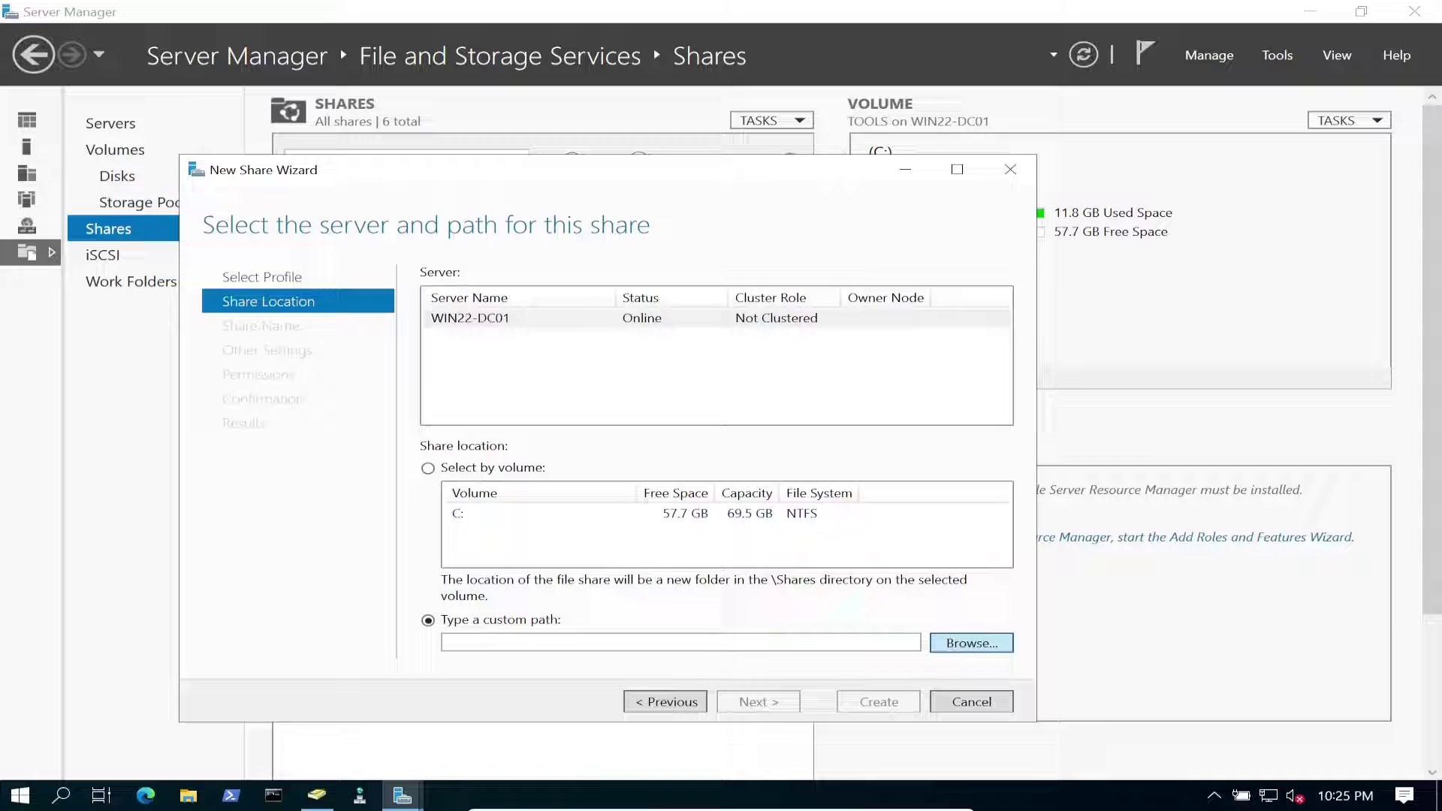
Create a new folder named Folderredir on the C: drive.
click(971, 643)
click(281, 283)
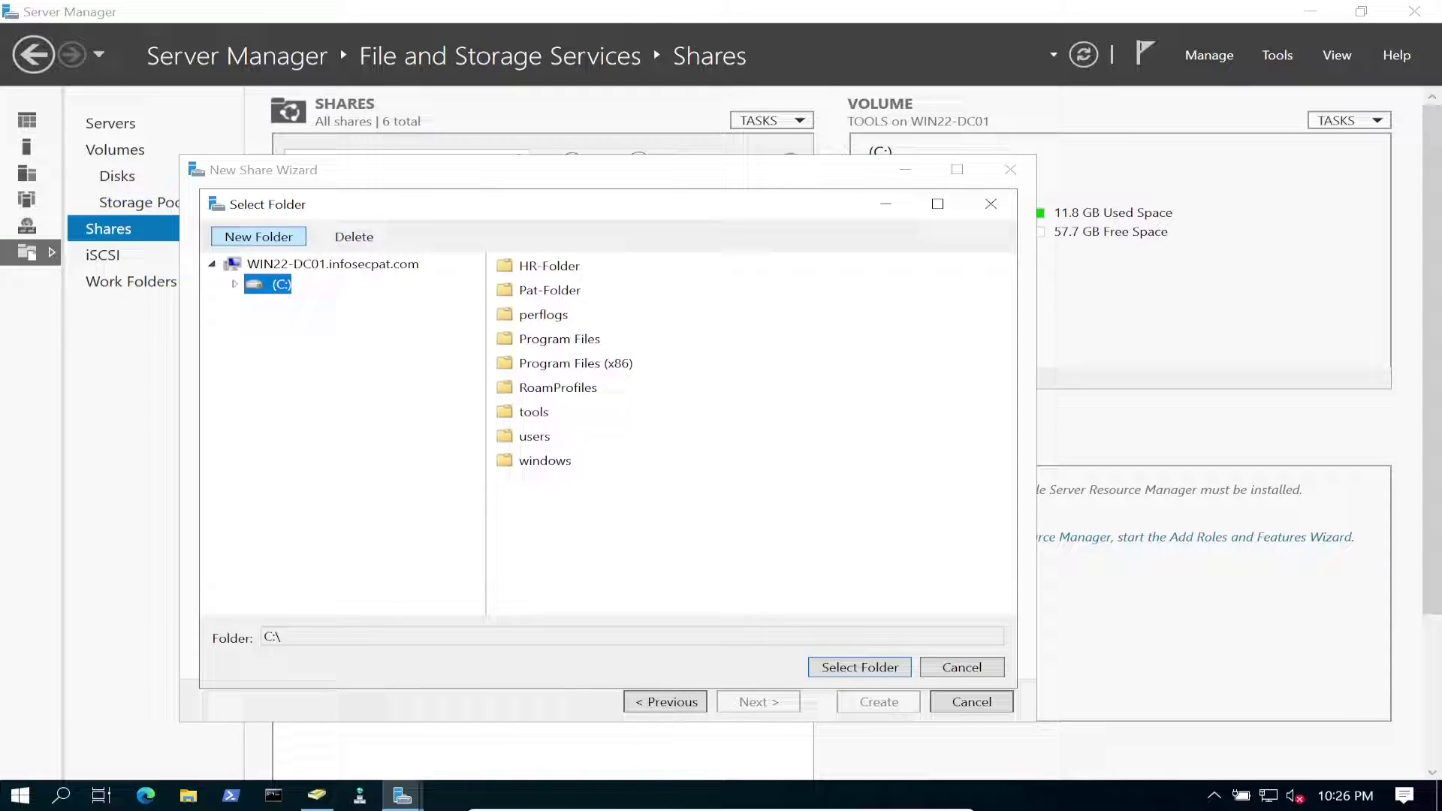
click(258, 237)
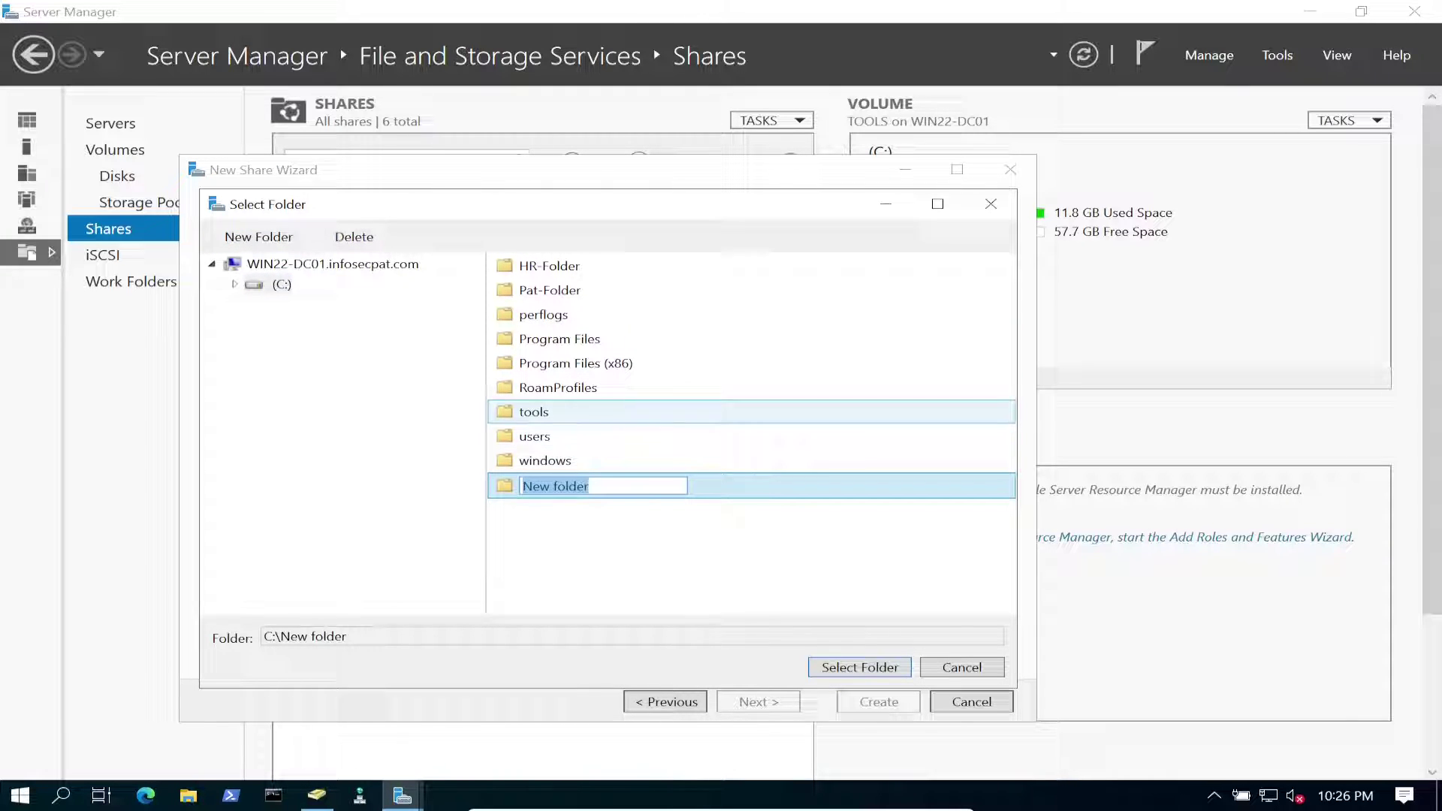
text(FO)
key(BackSpace)
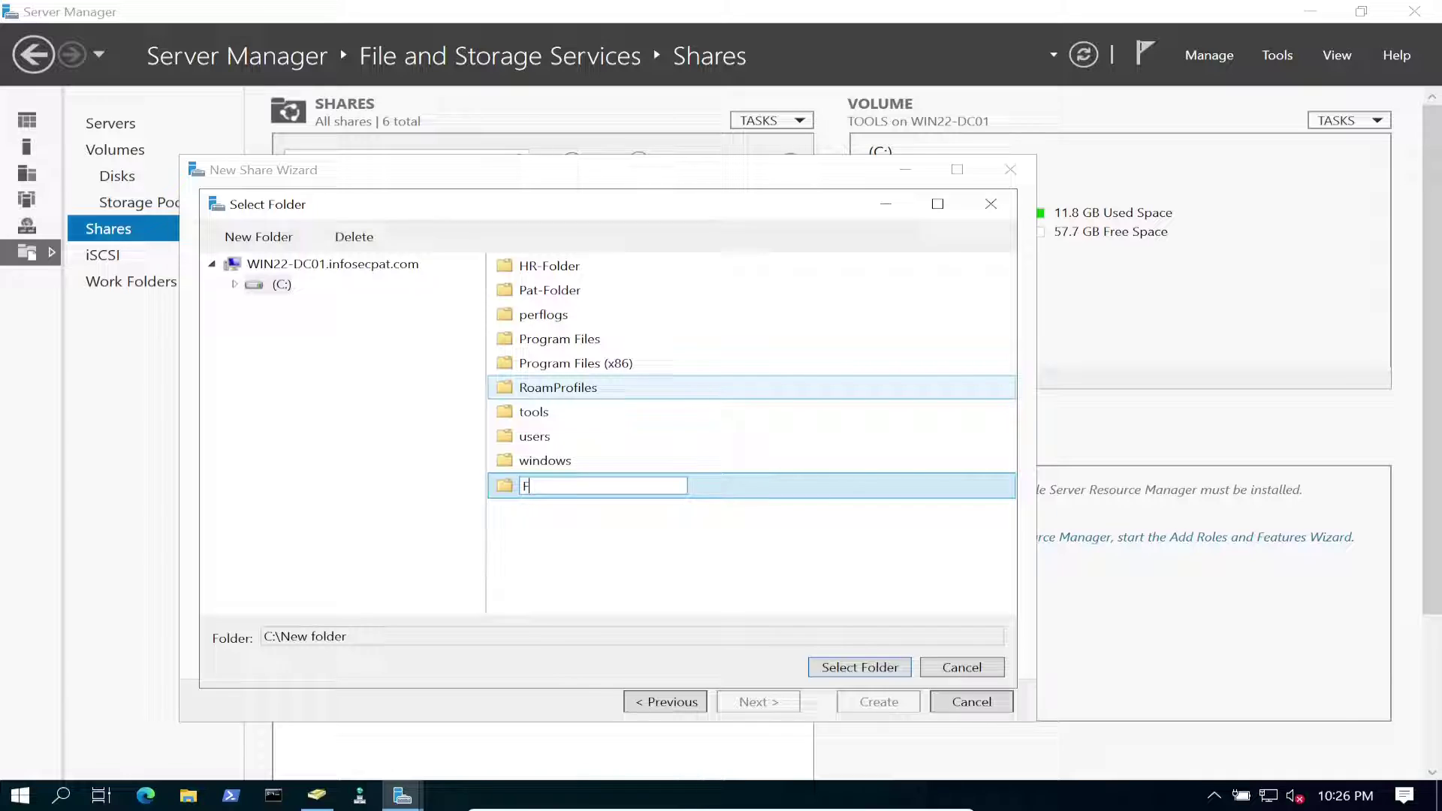
text(older)
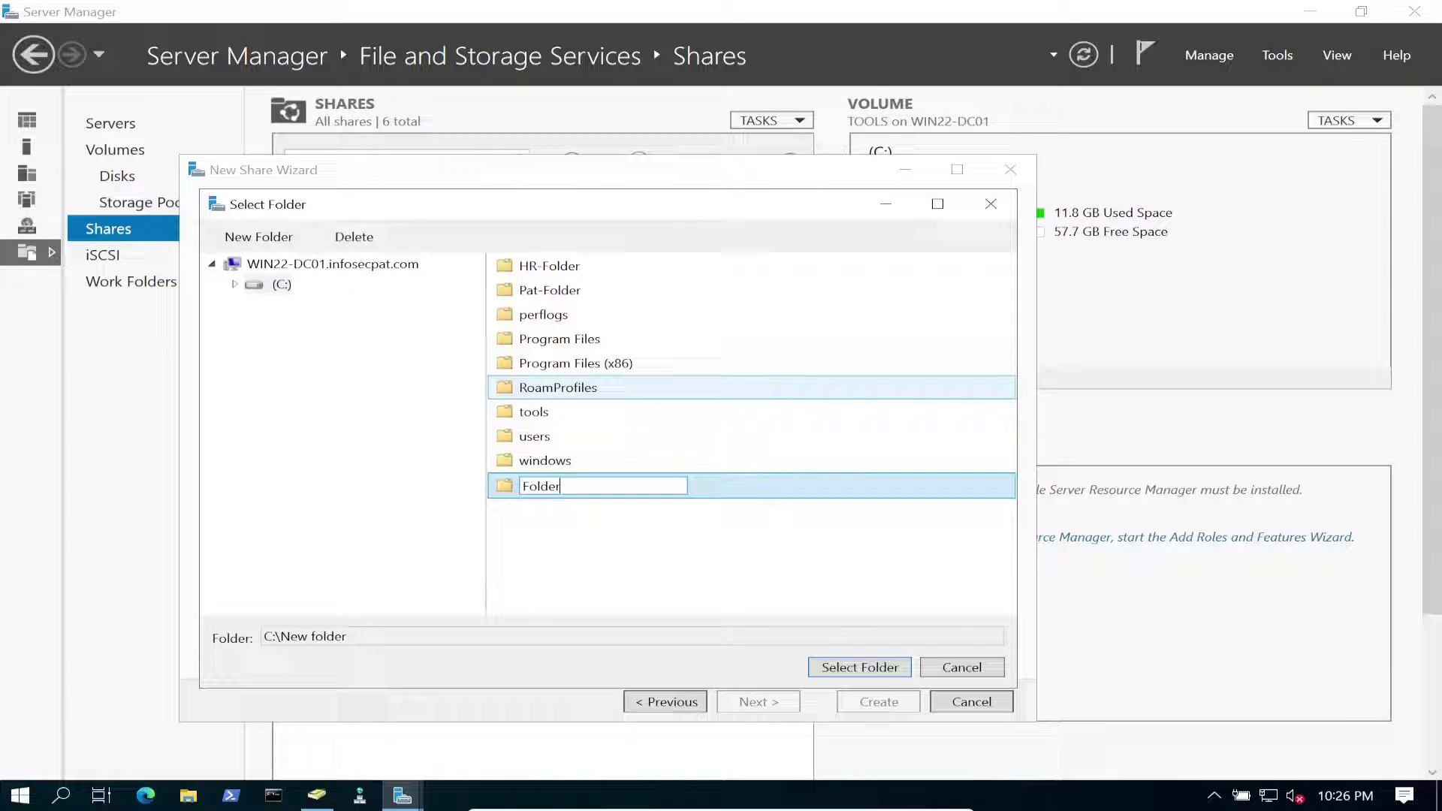
text(redir)
key(Return)
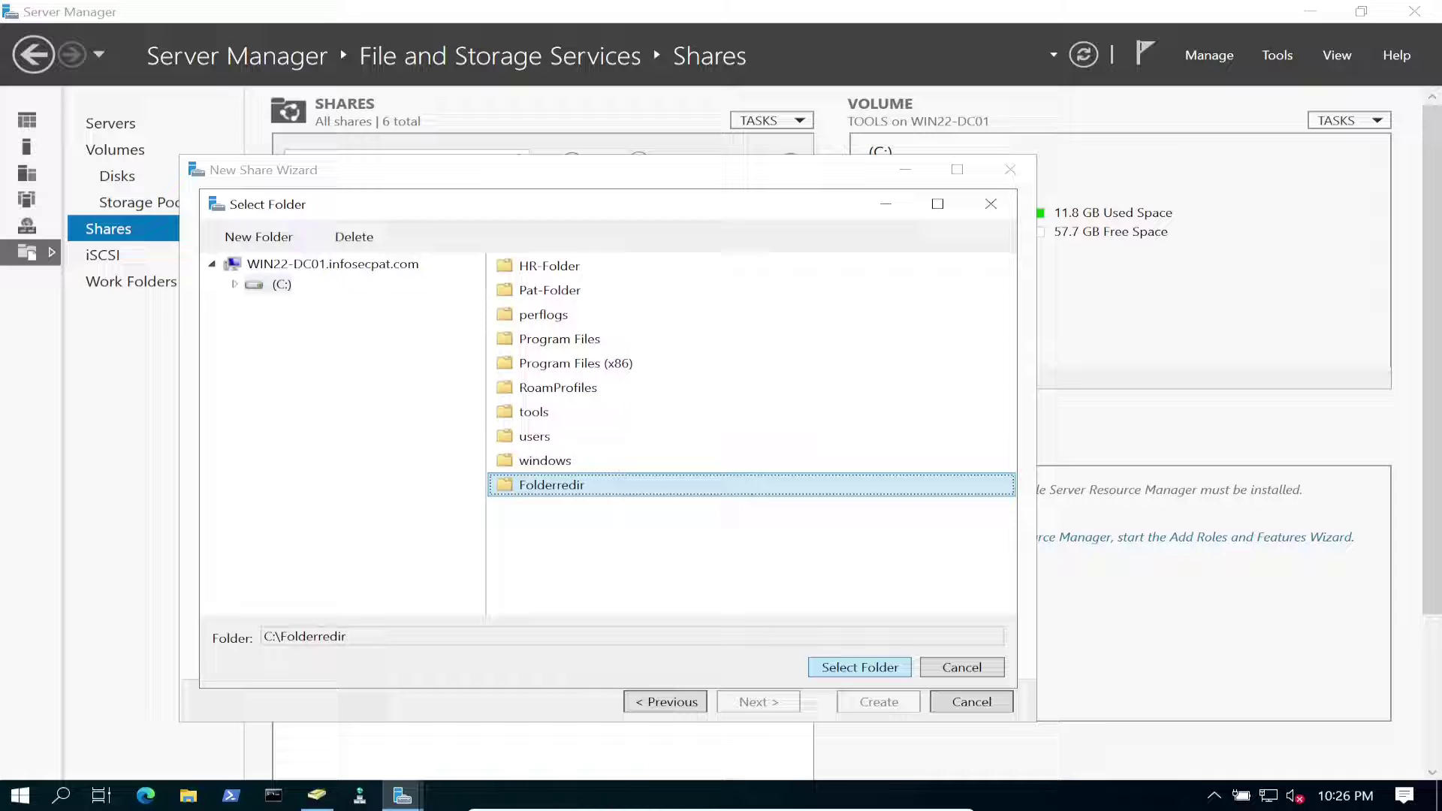
Share C:\Folderredir under the hidden name Folderredir$.
click(860, 667)
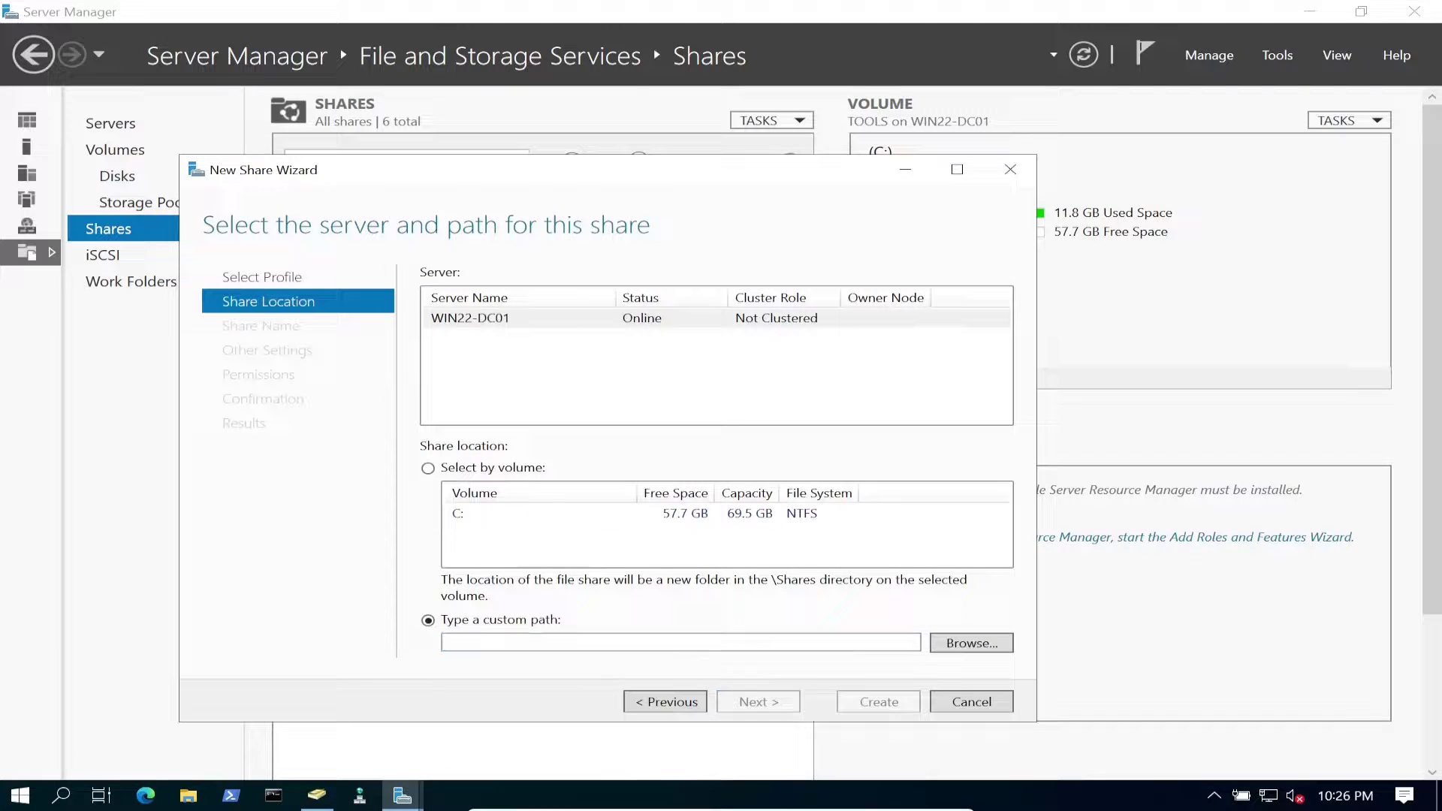
key(Return)
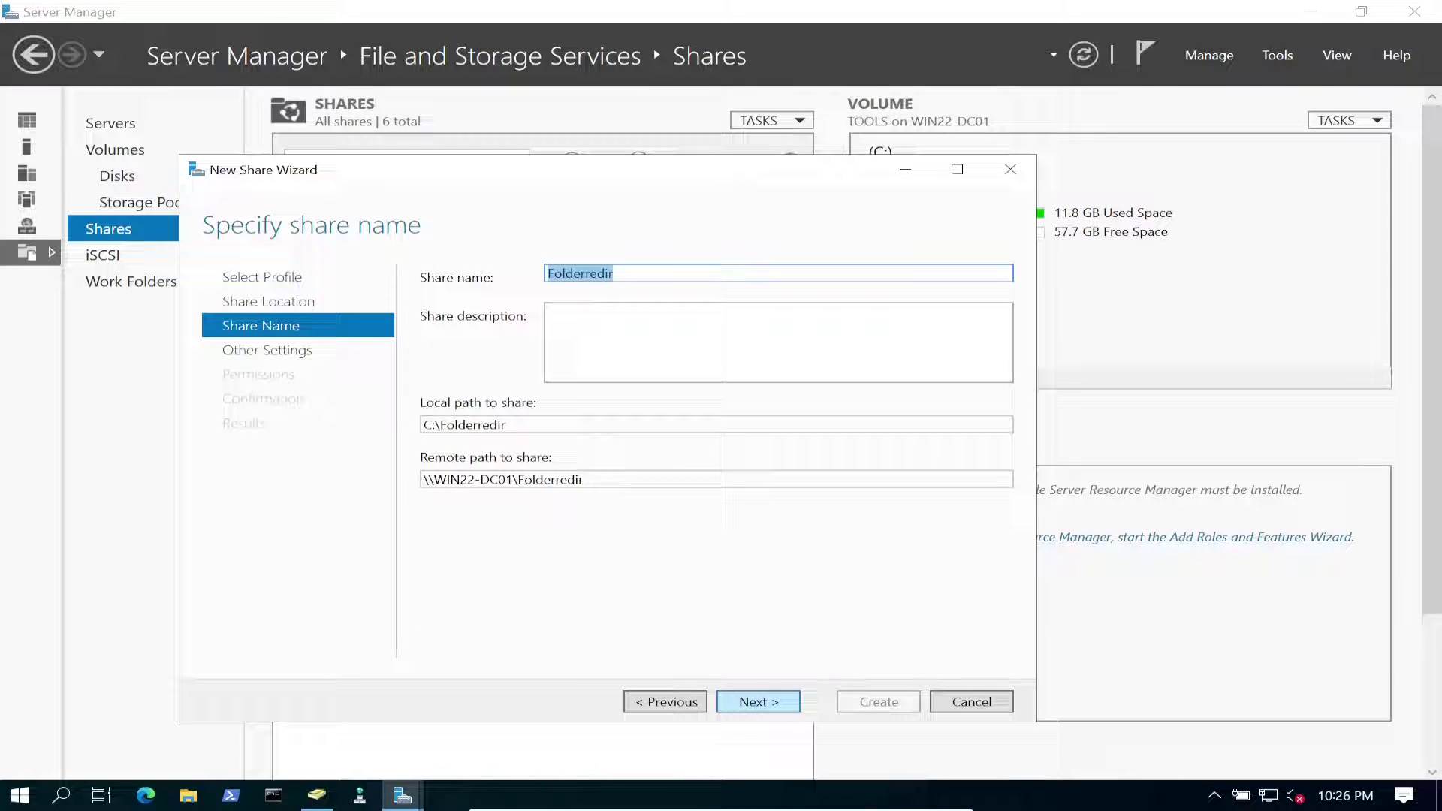
click(657, 276)
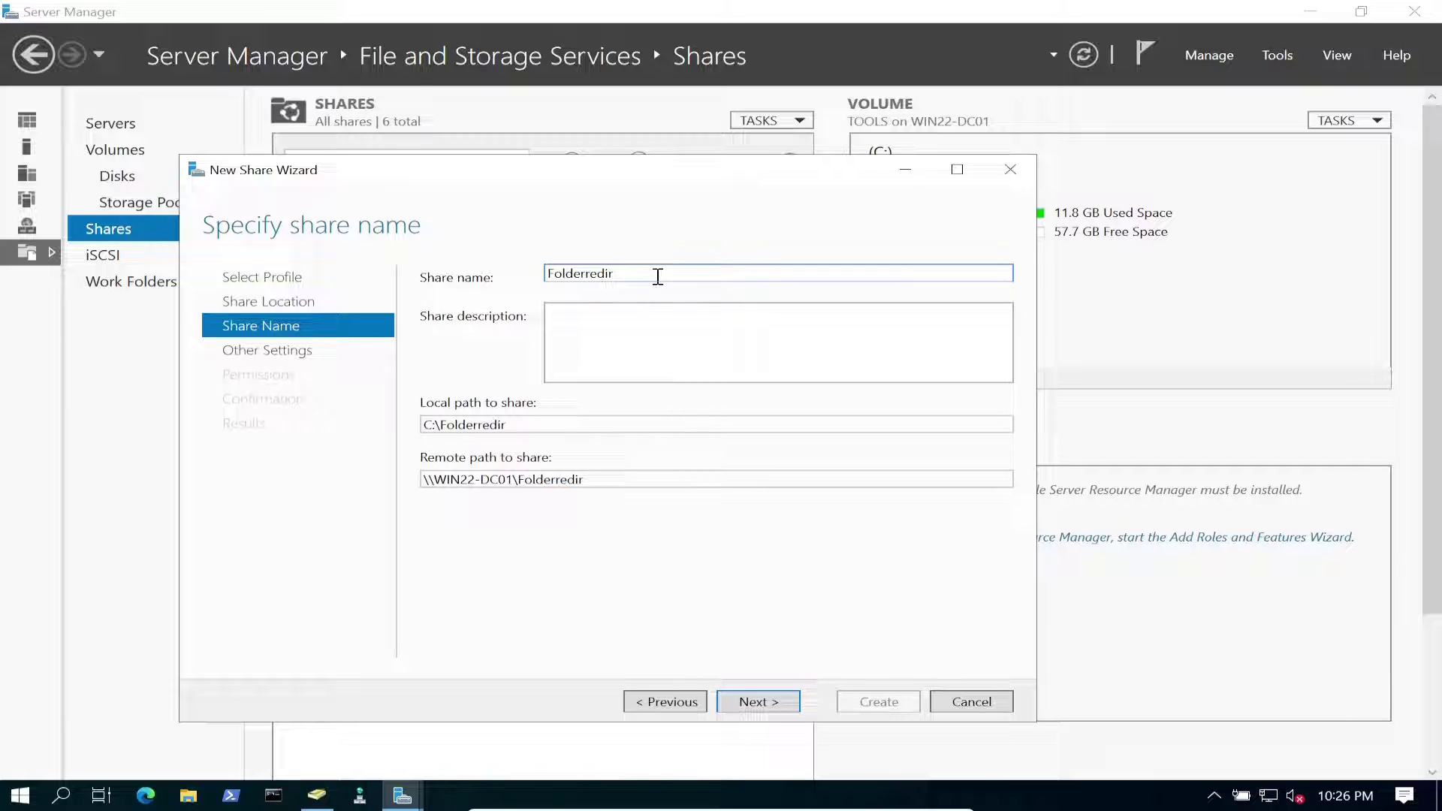
text($)
double_click(593, 479)
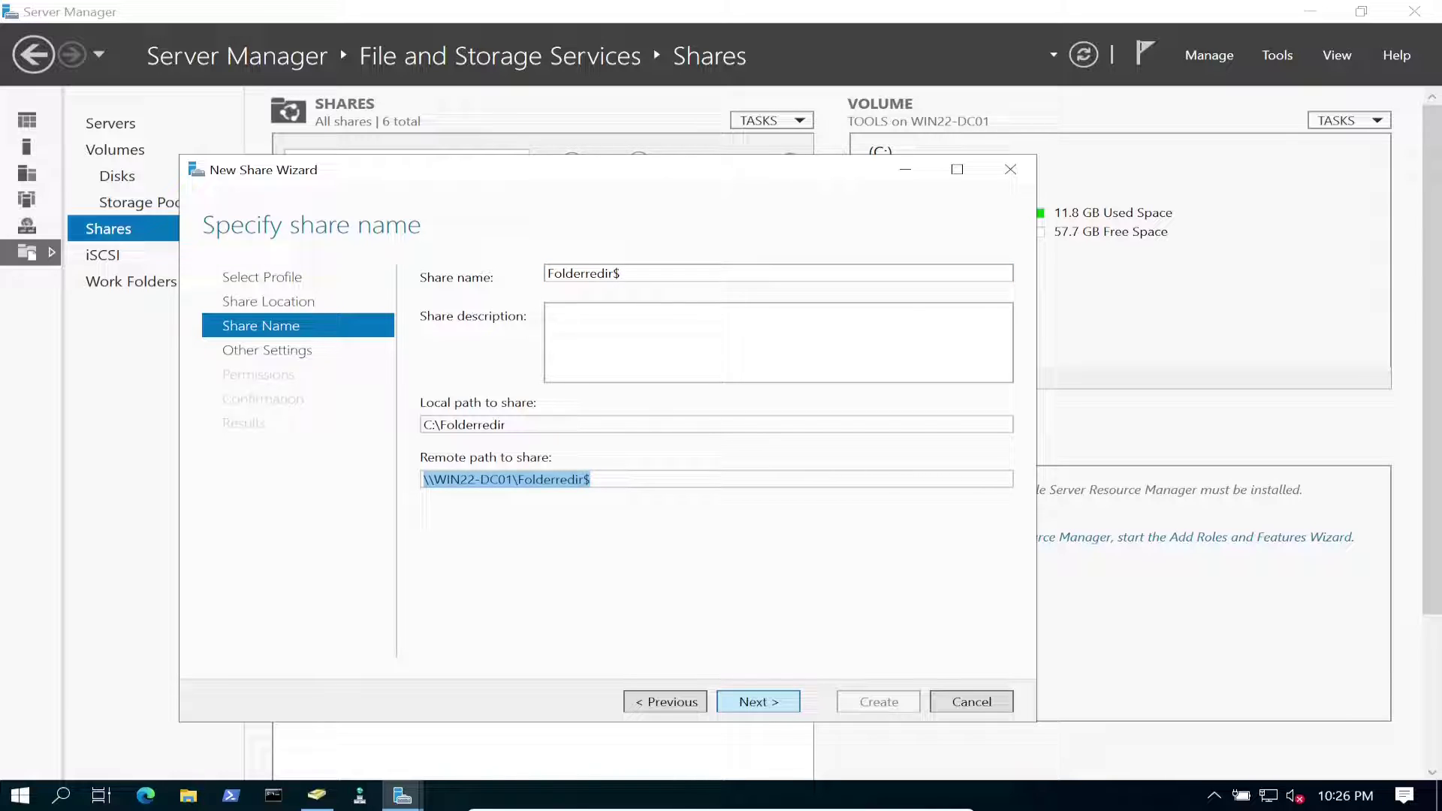
Enable access-based enumeration for the Folderredir$ share.
key(Return)
key(space)
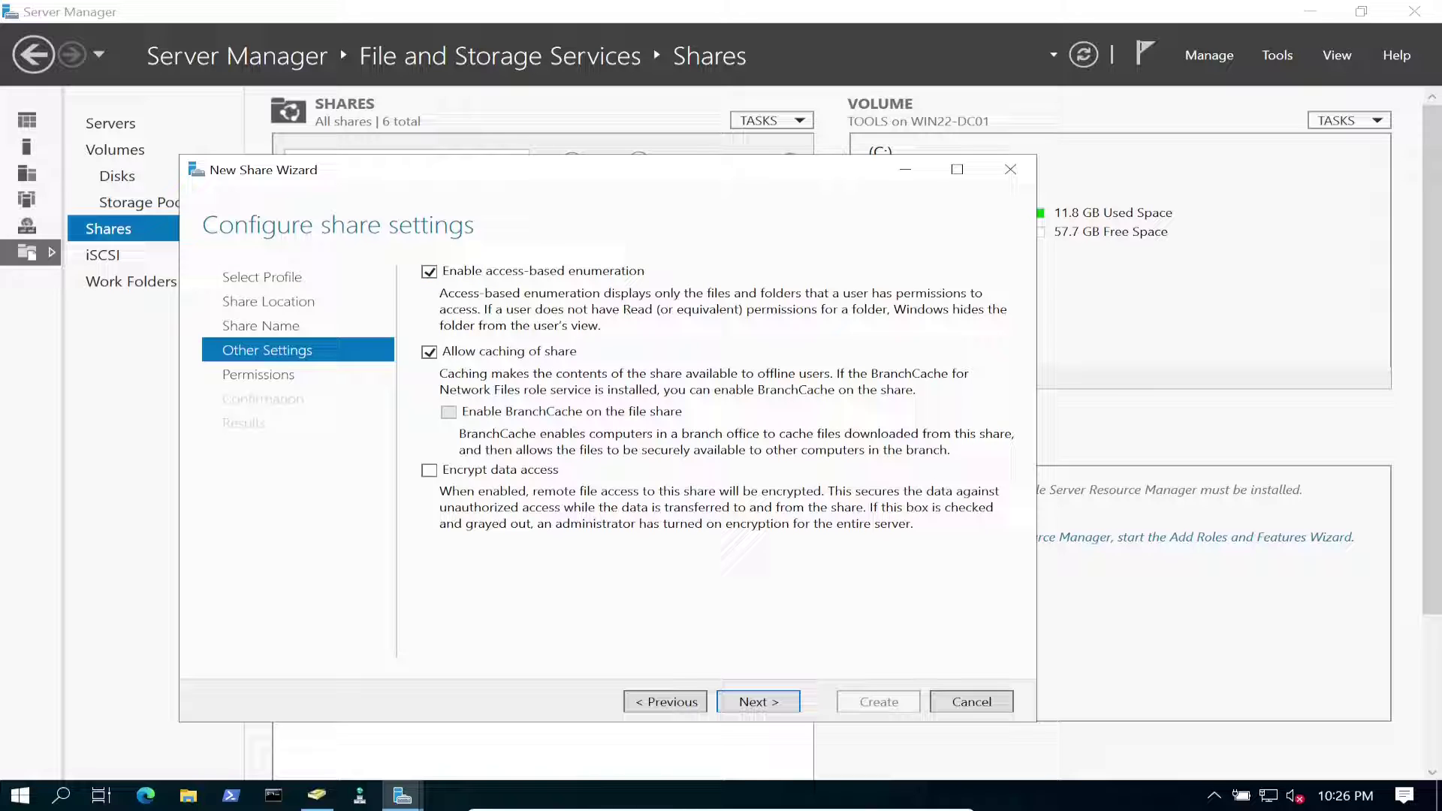
key(Return)
Disable inheritance on Folderredir, converting inherited permissions to explicit ones.
key(Tab)
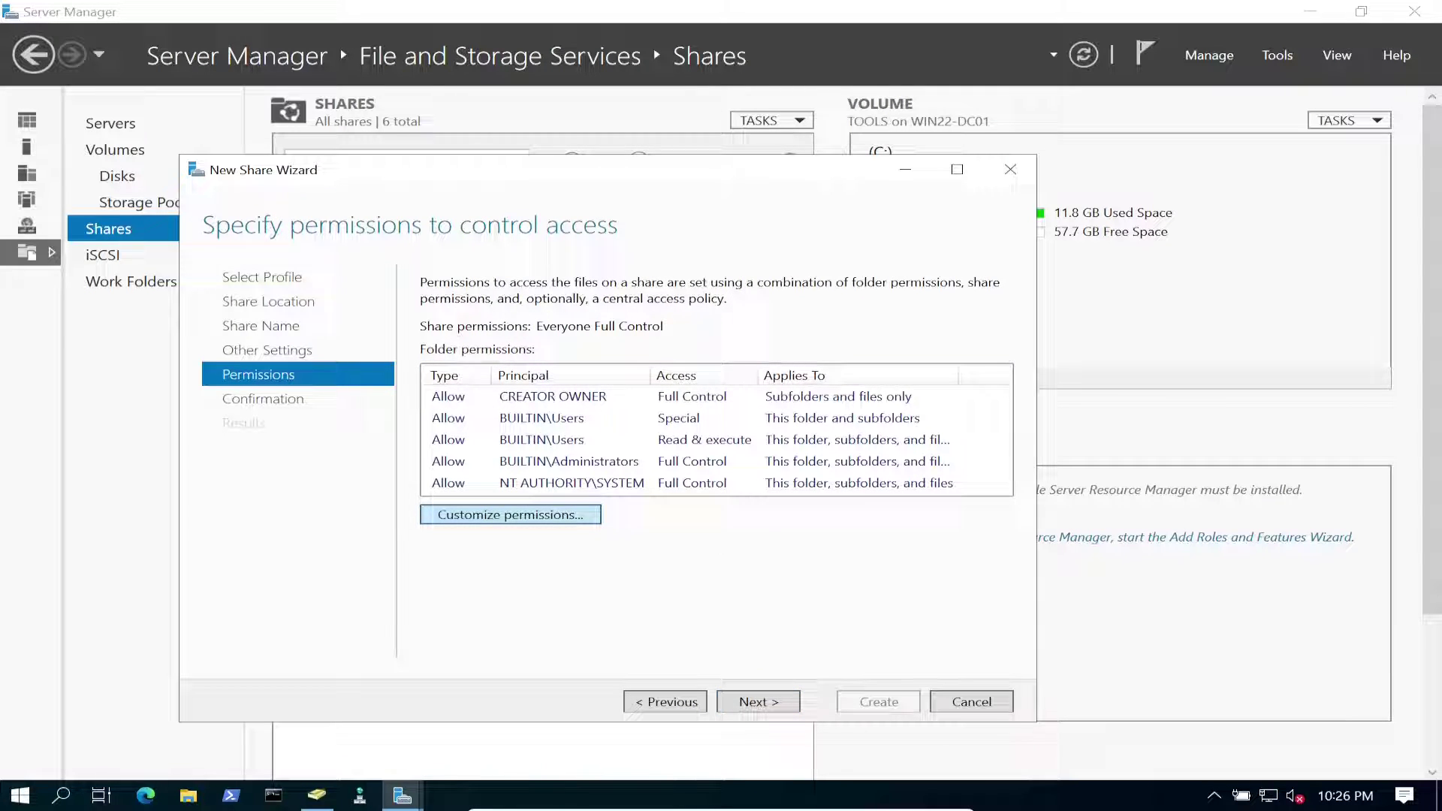
key(Return)
key(Tab)
key(Tab)
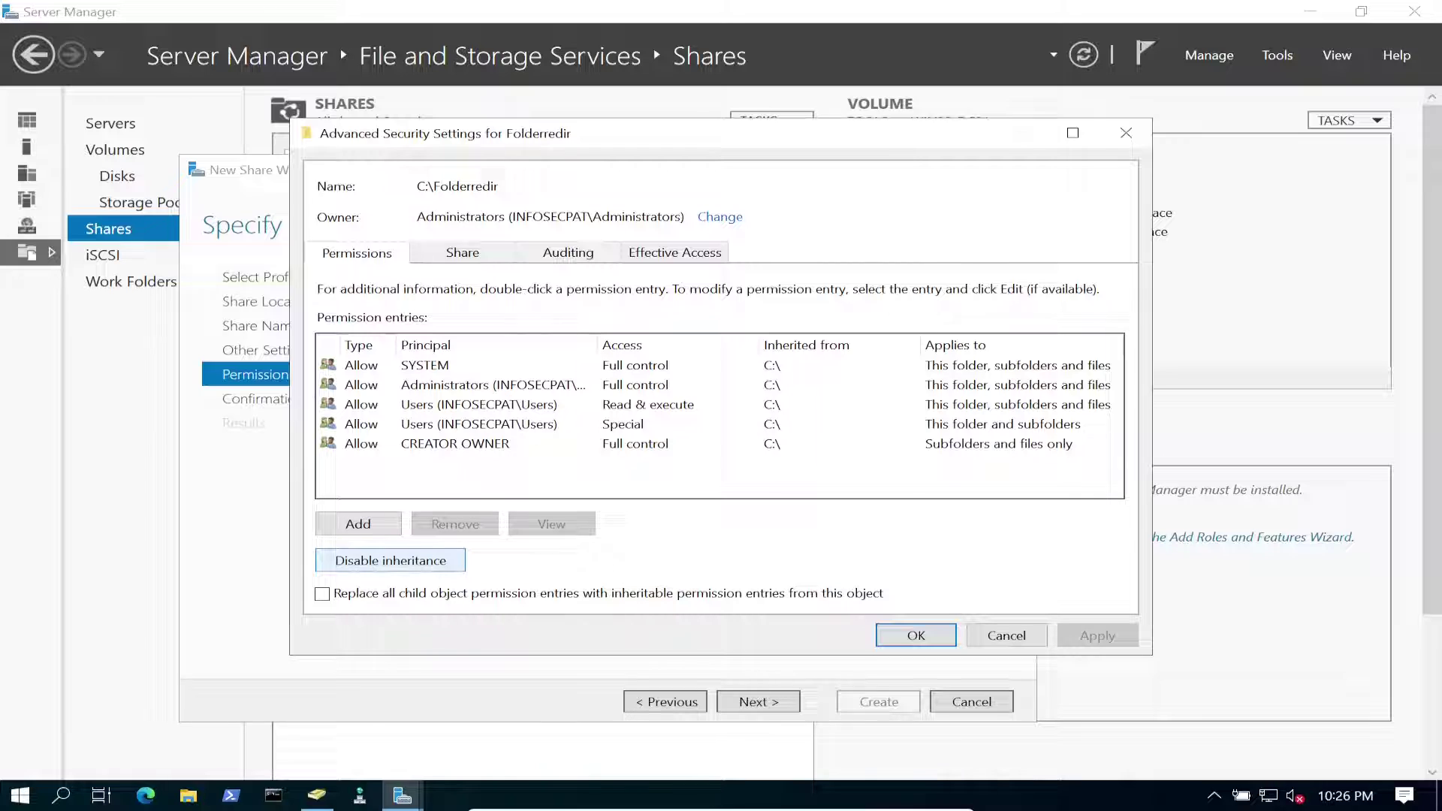
key(Return)
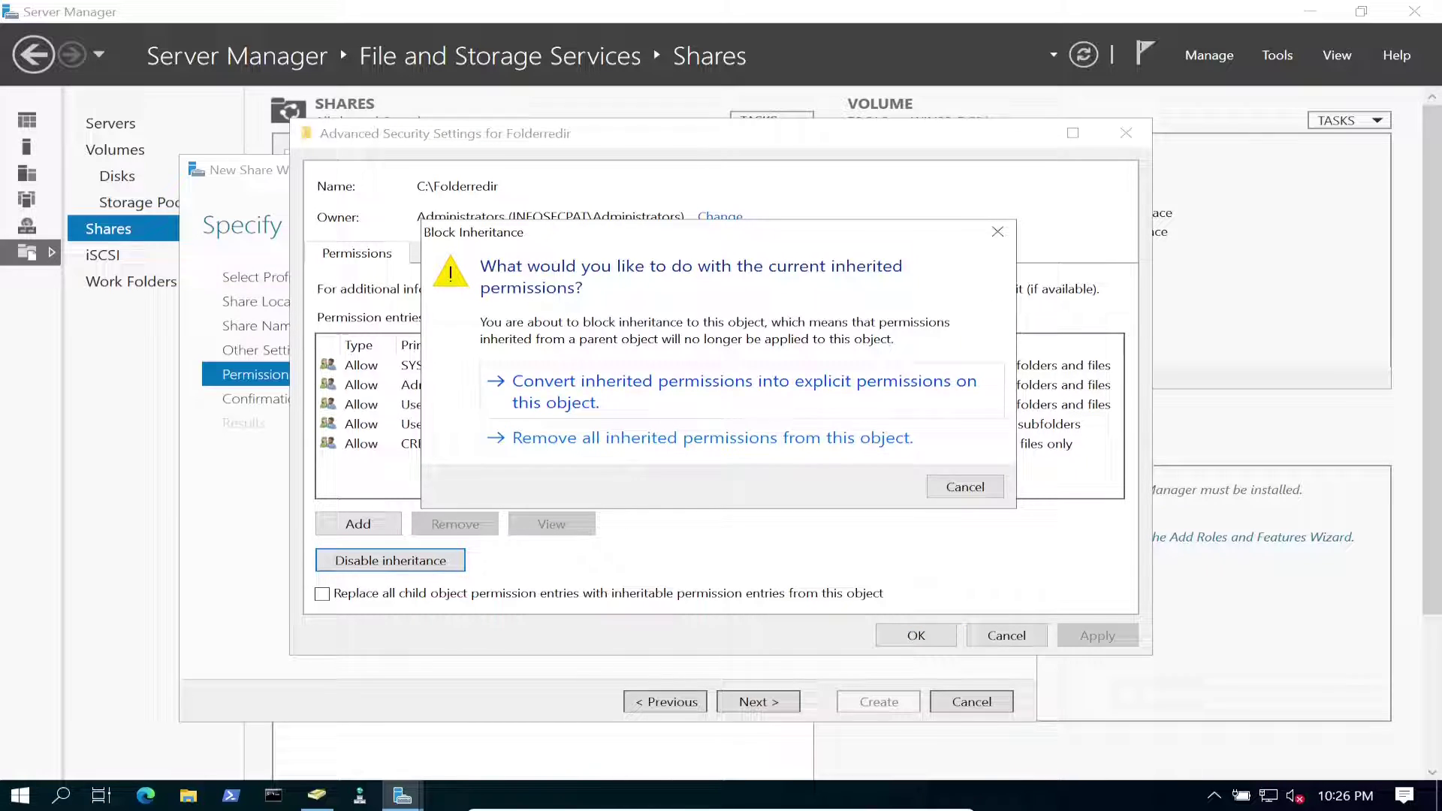
key(Return)
Remove the Users Read & execute and Users Special entries, then add a new entry.
click(480, 404)
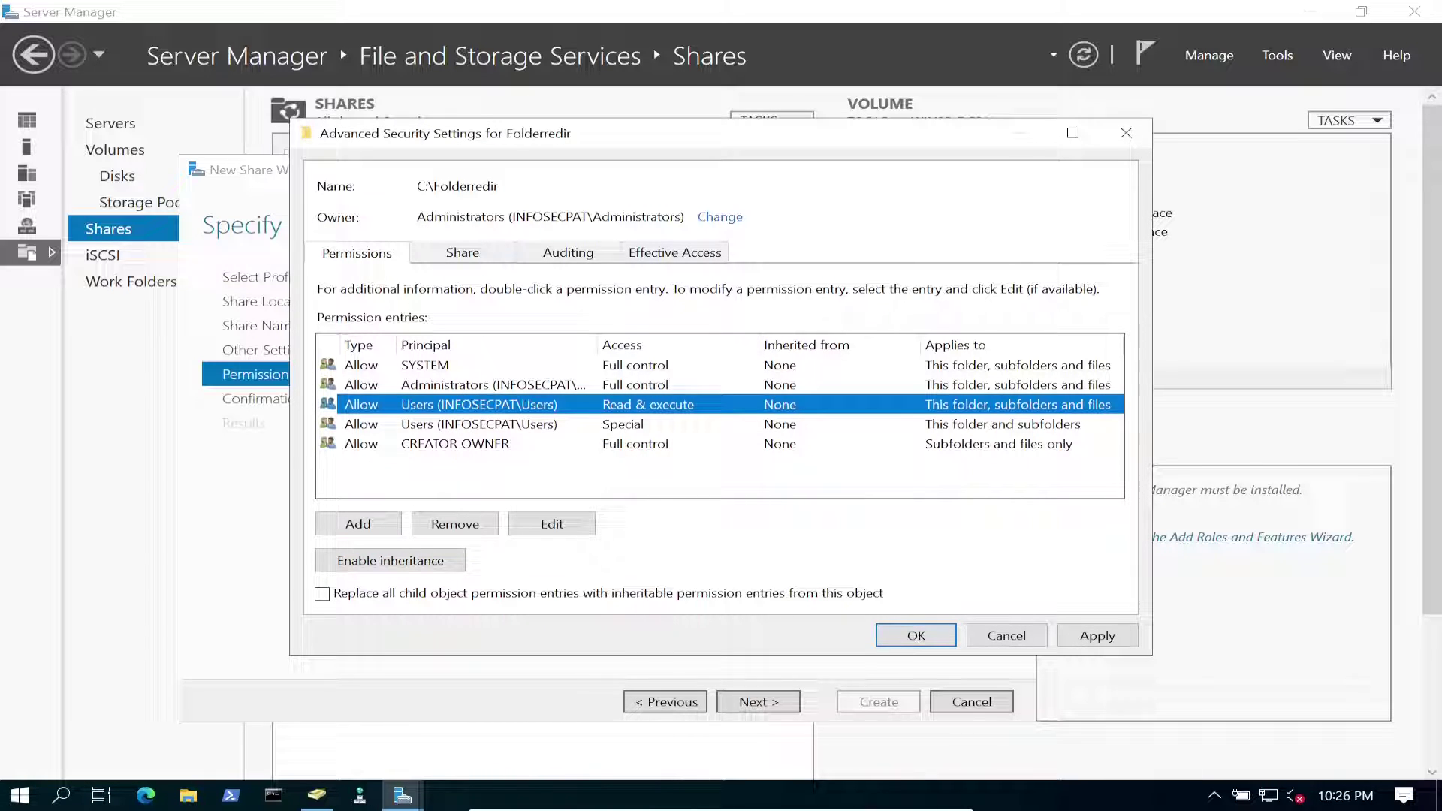
click(454, 523)
click(481, 404)
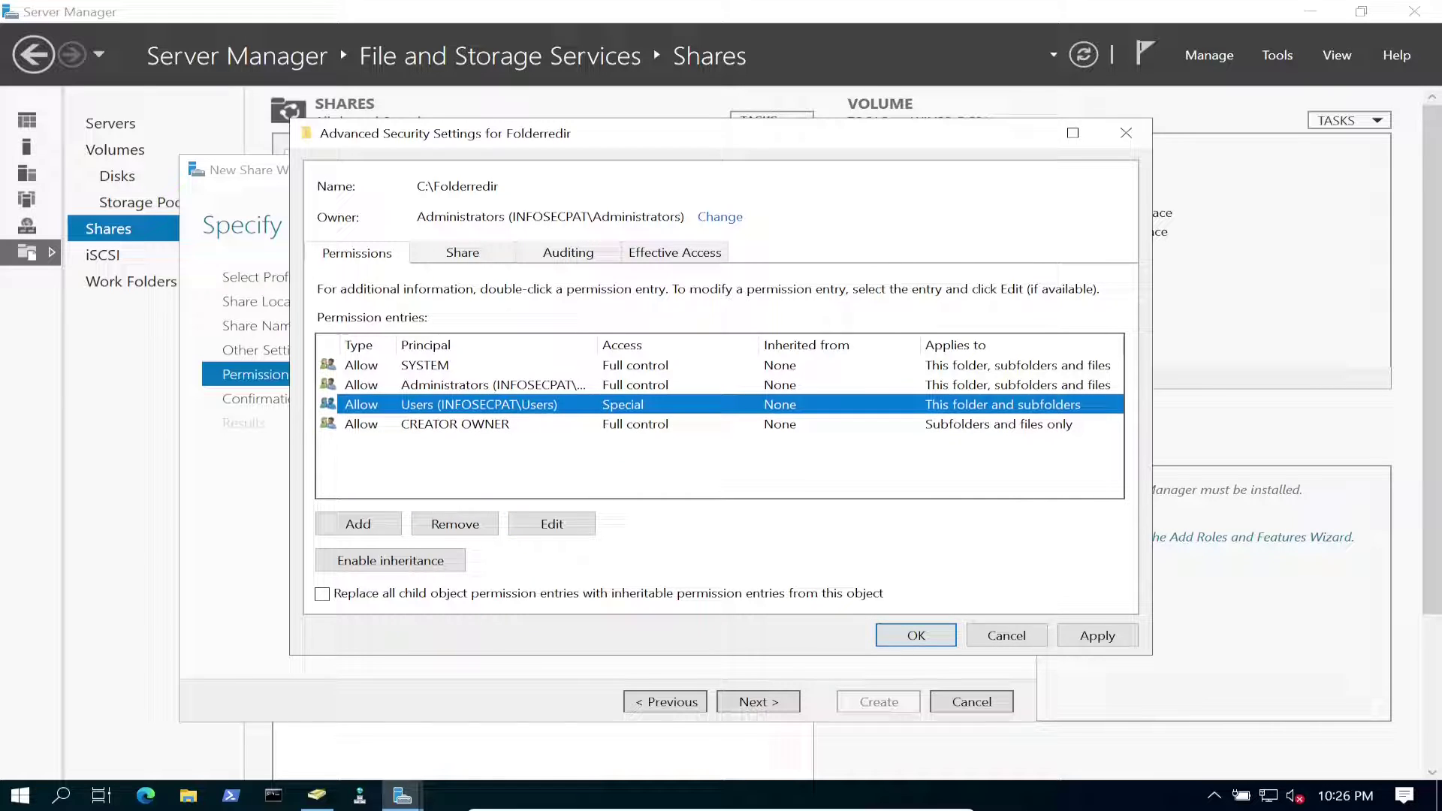
click(455, 523)
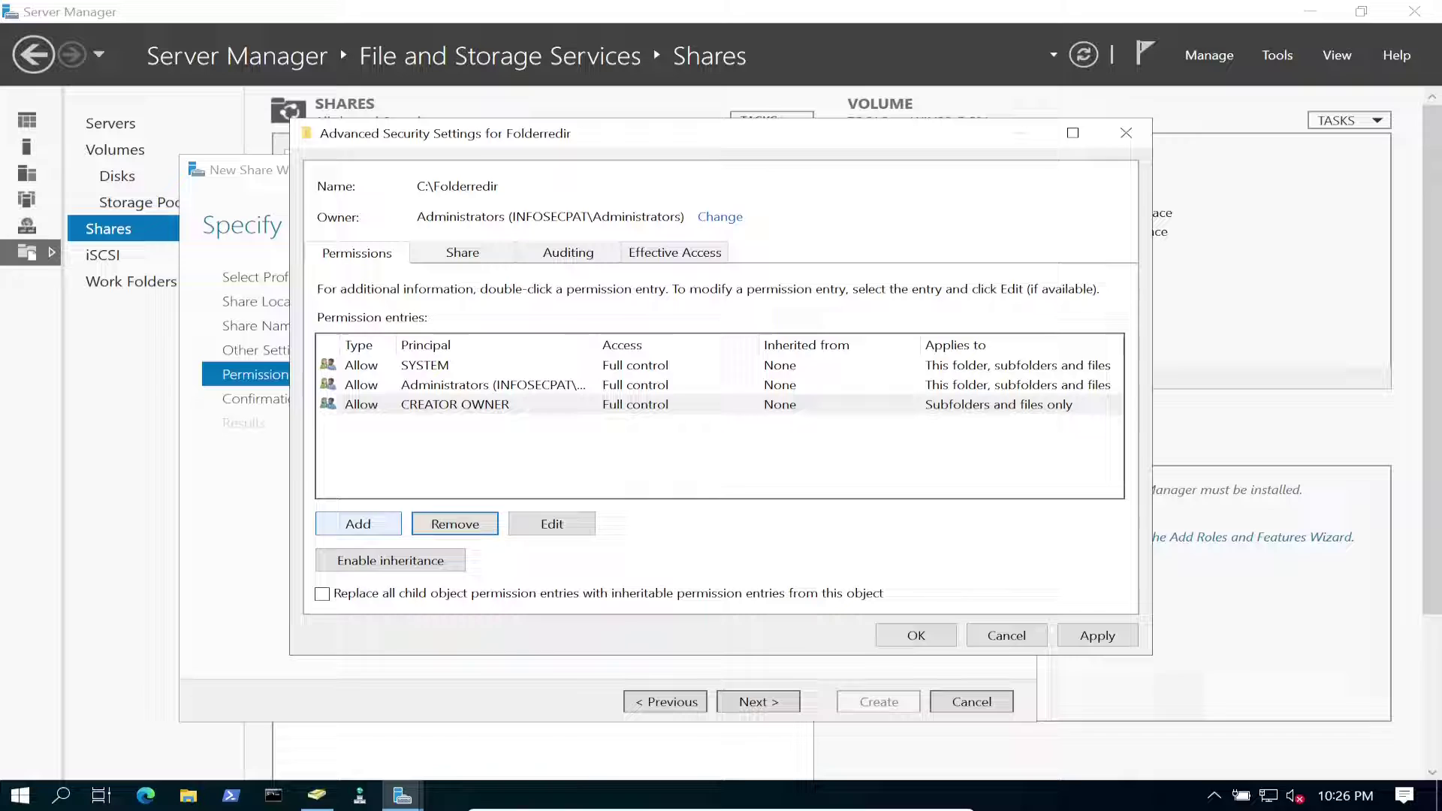
click(358, 523)
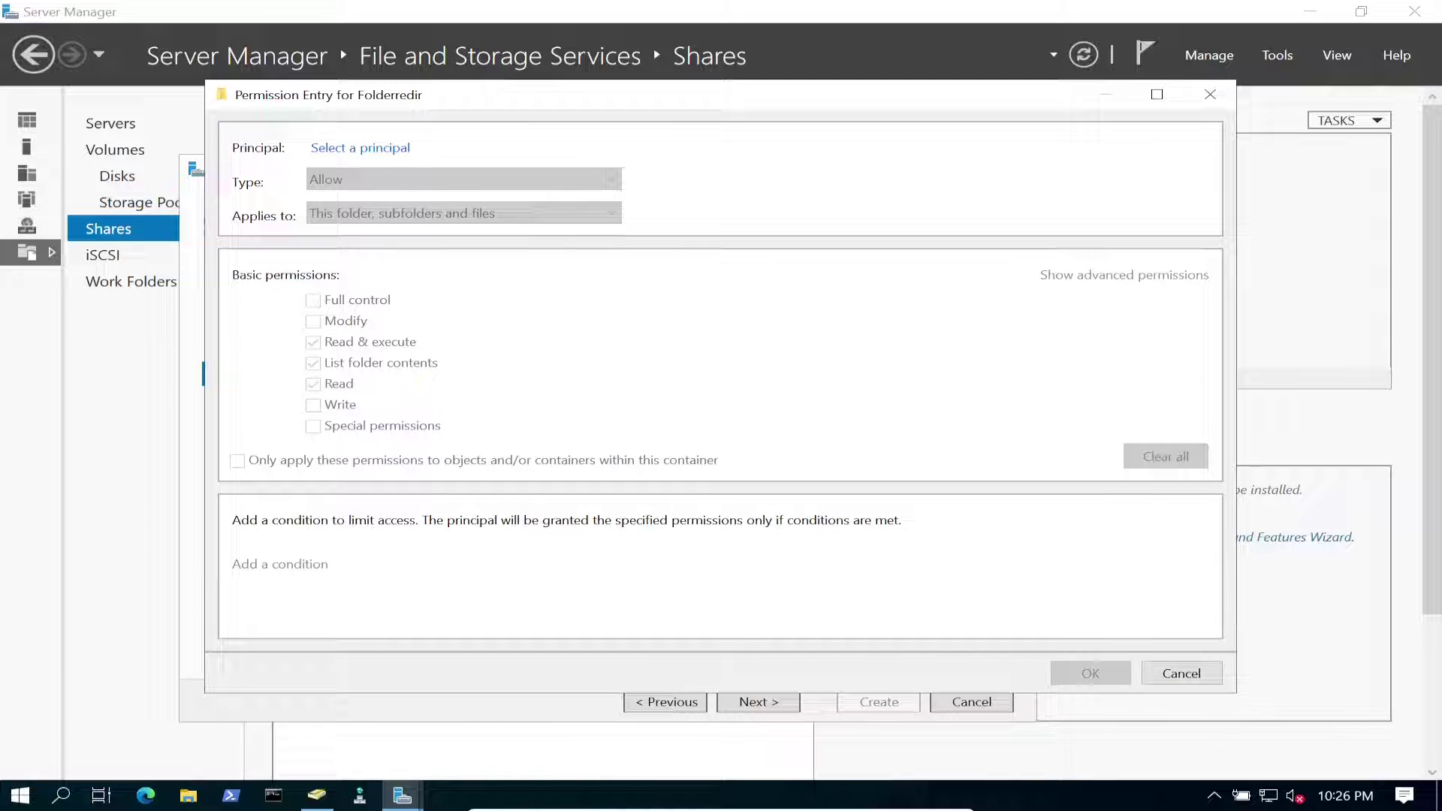
Set the new entry's principal to the Sales_Team group.
click(361, 148)
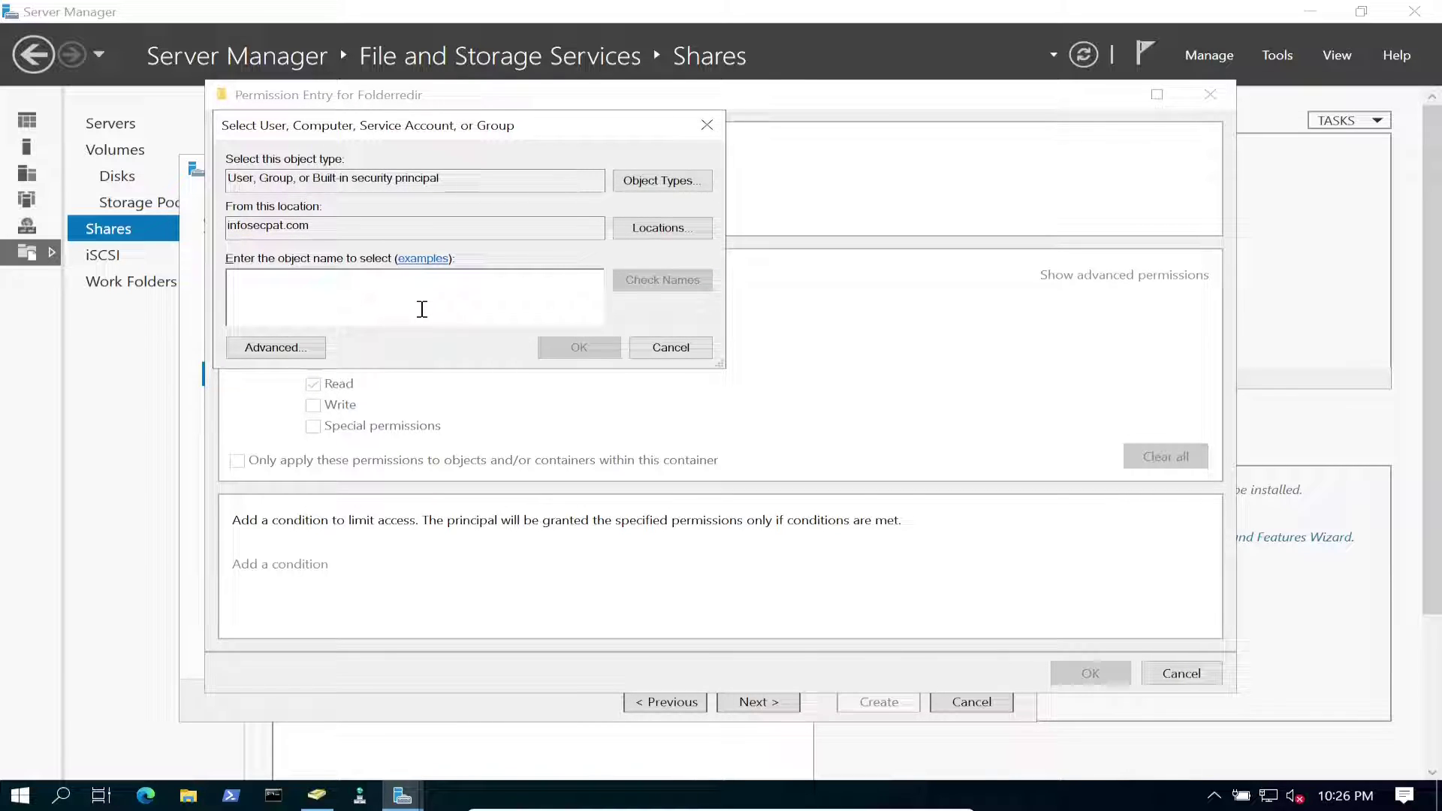
text(sale)
key(Tab)
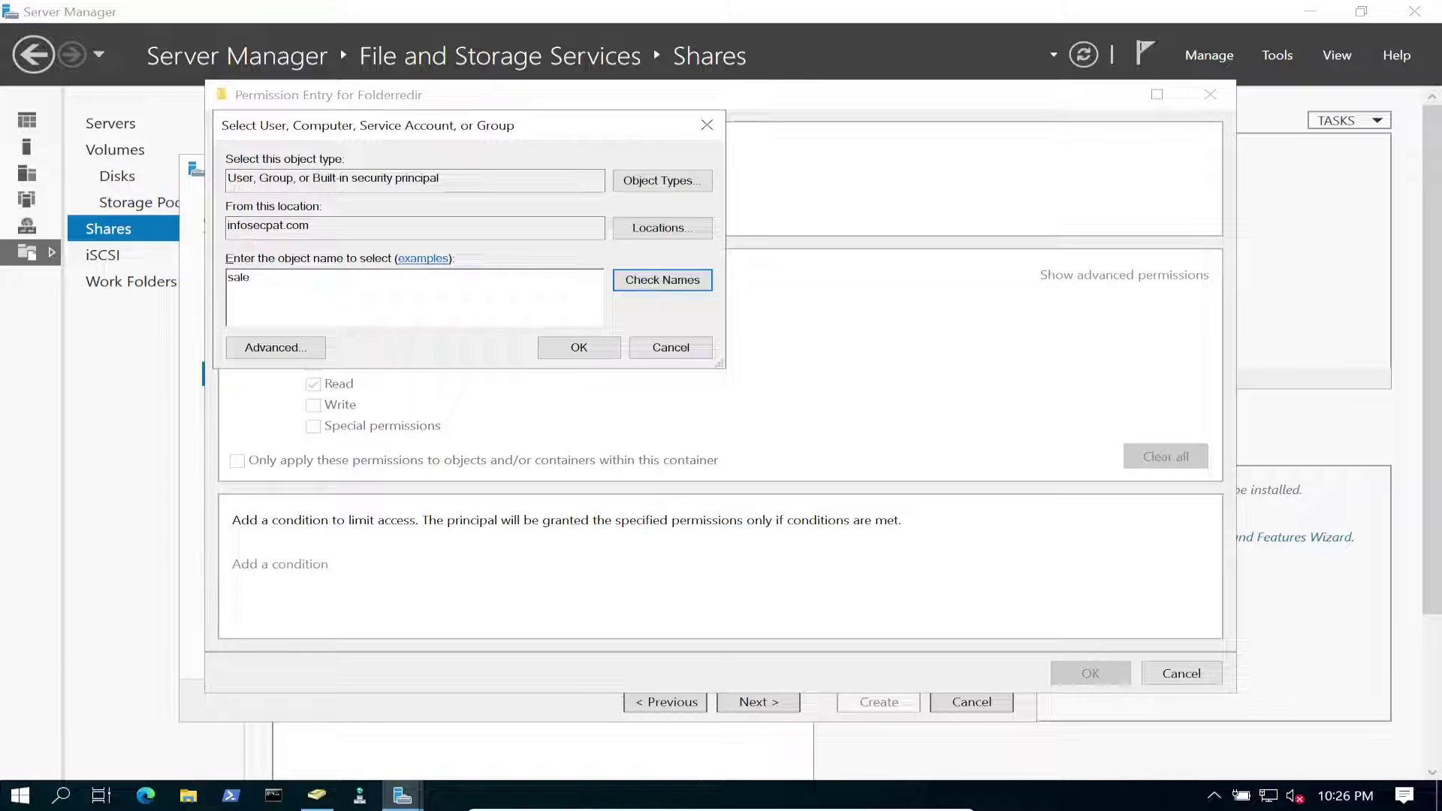
key(Return)
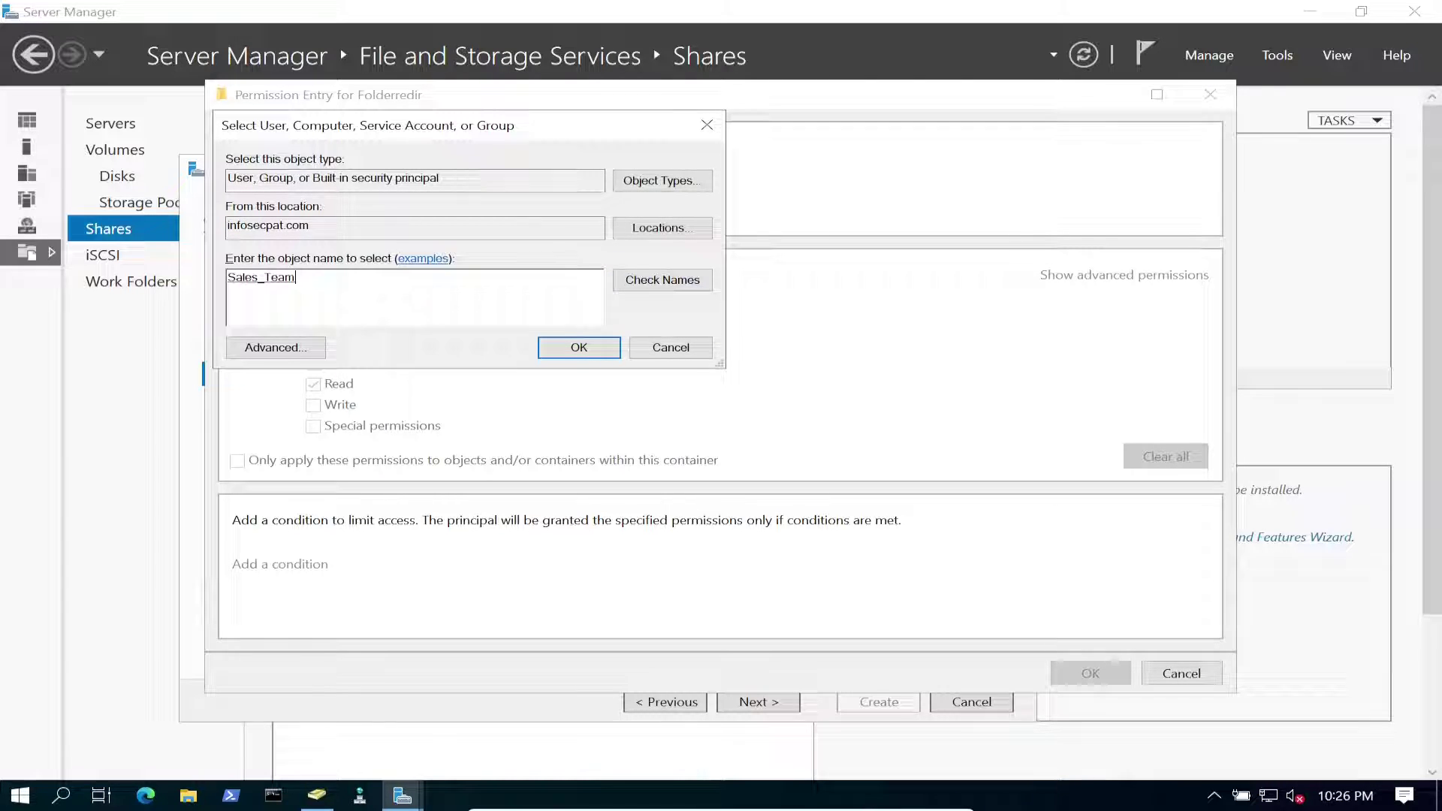
key(Return)
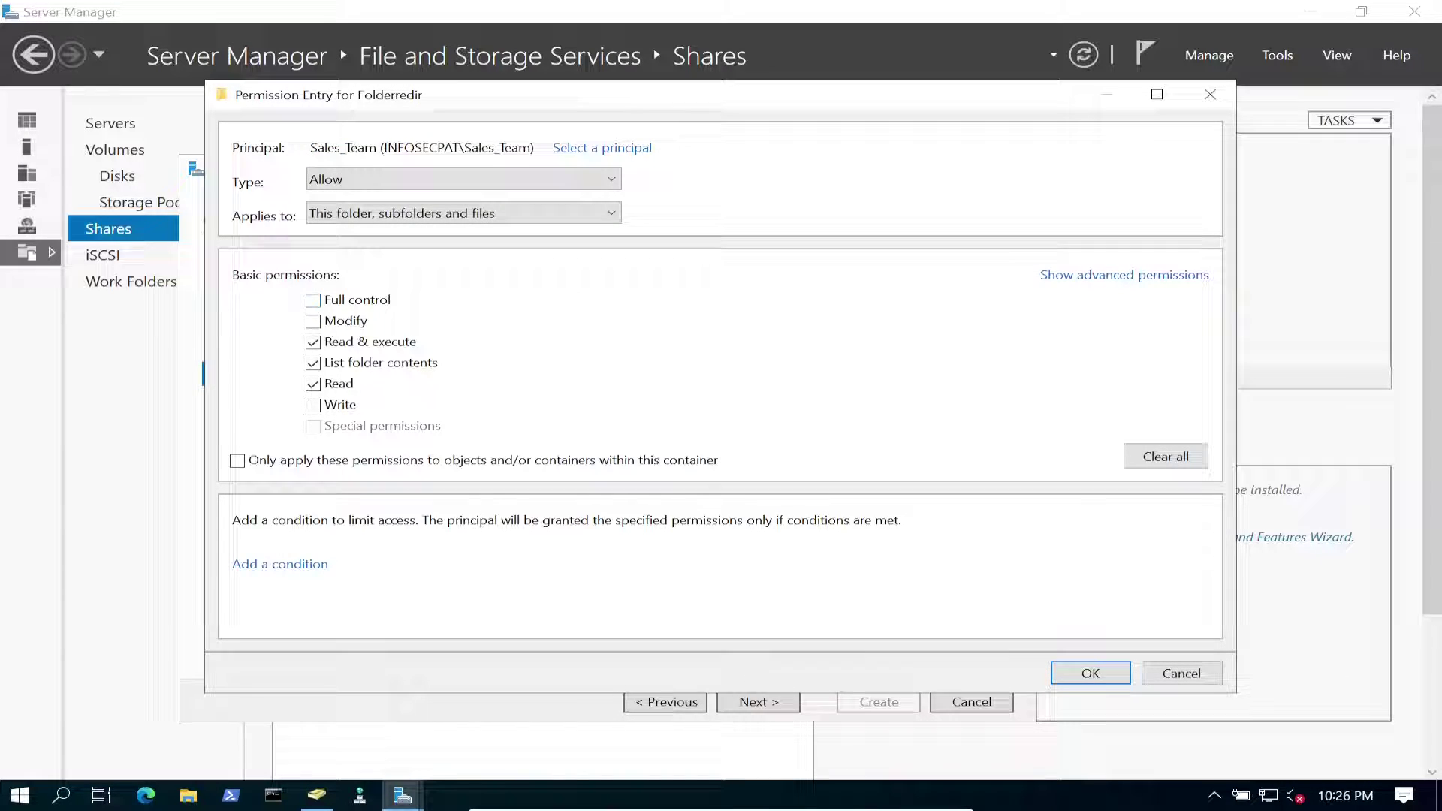
Allow Create folders / append data, applying to this folder only.
key(Return)
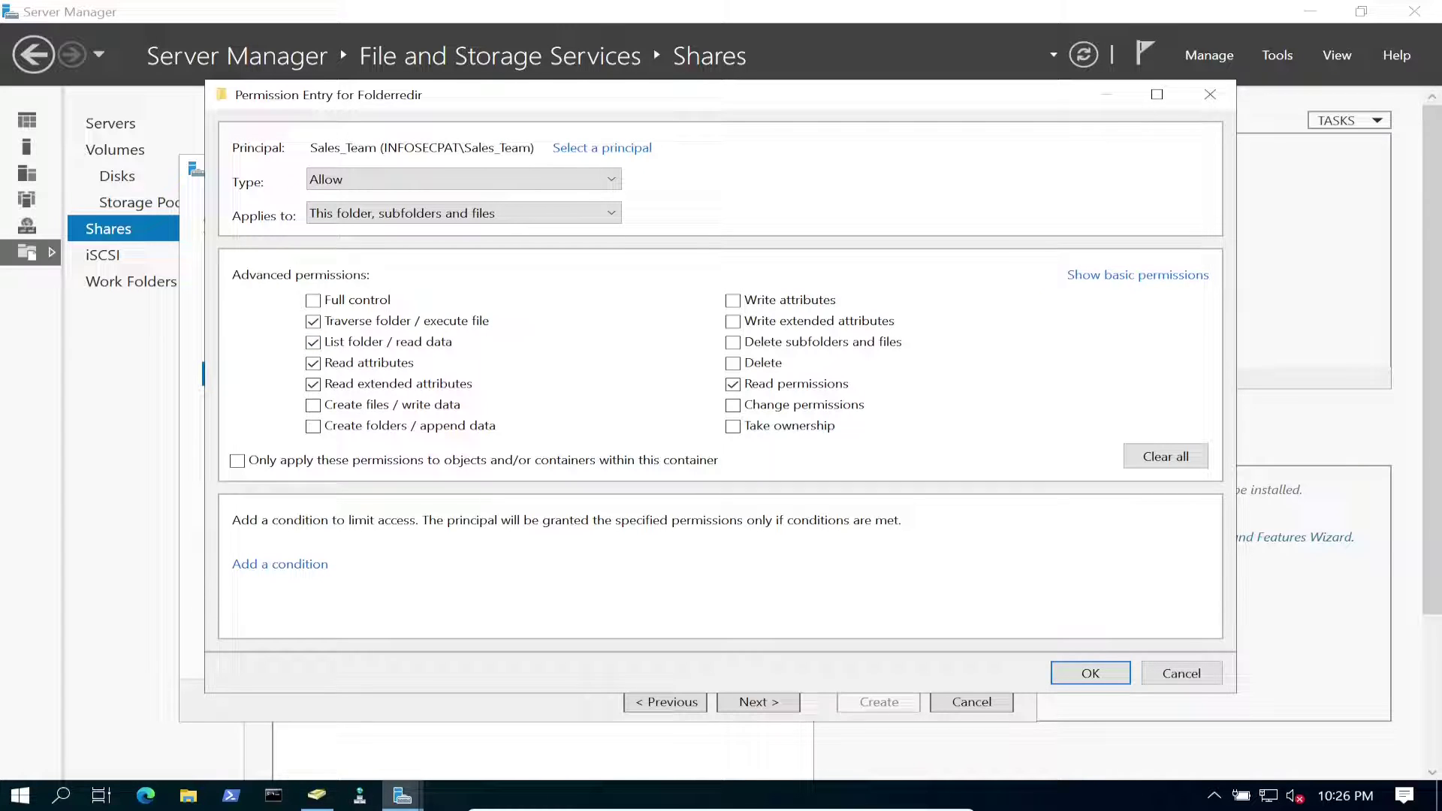
click(313, 425)
click(464, 213)
click(353, 230)
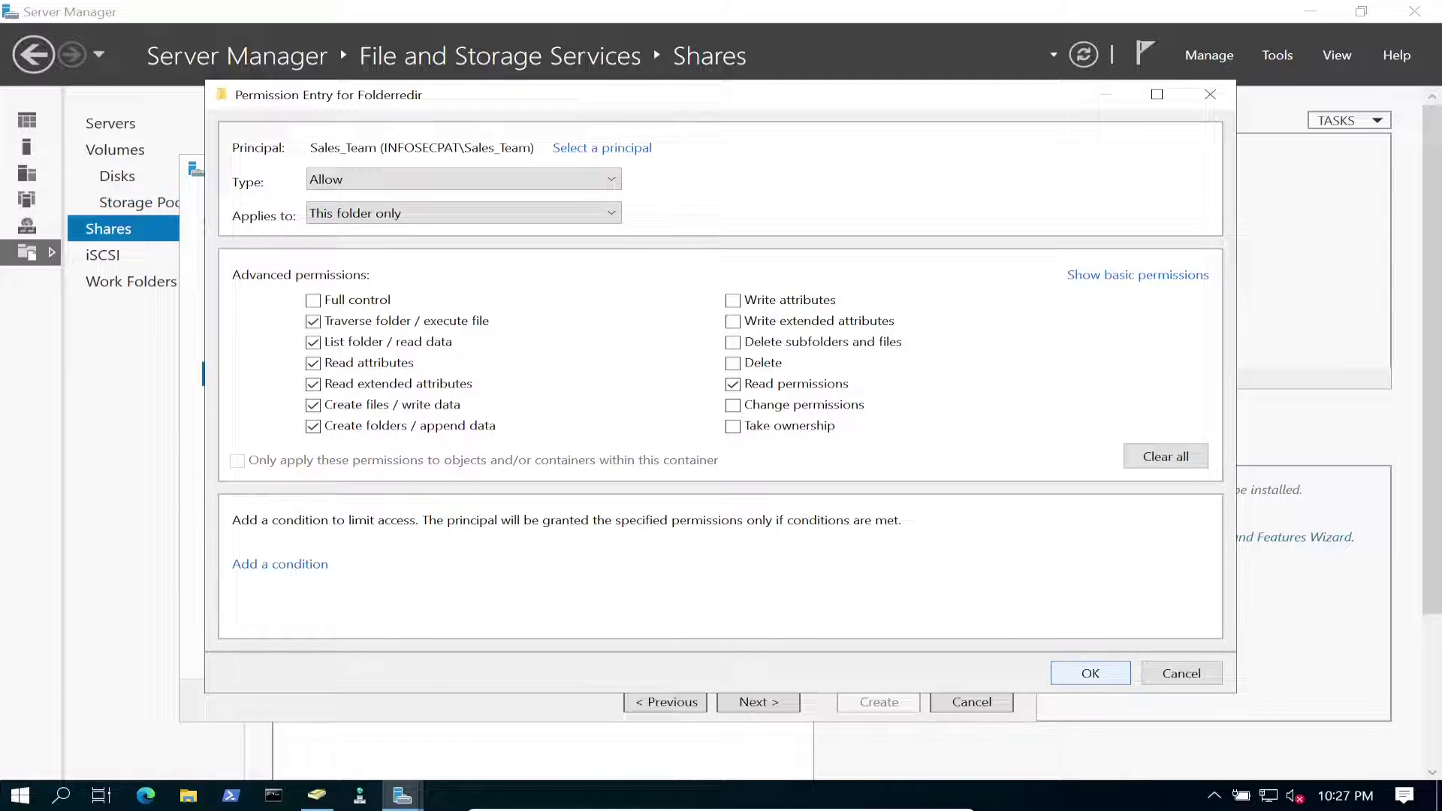
click(1089, 673)
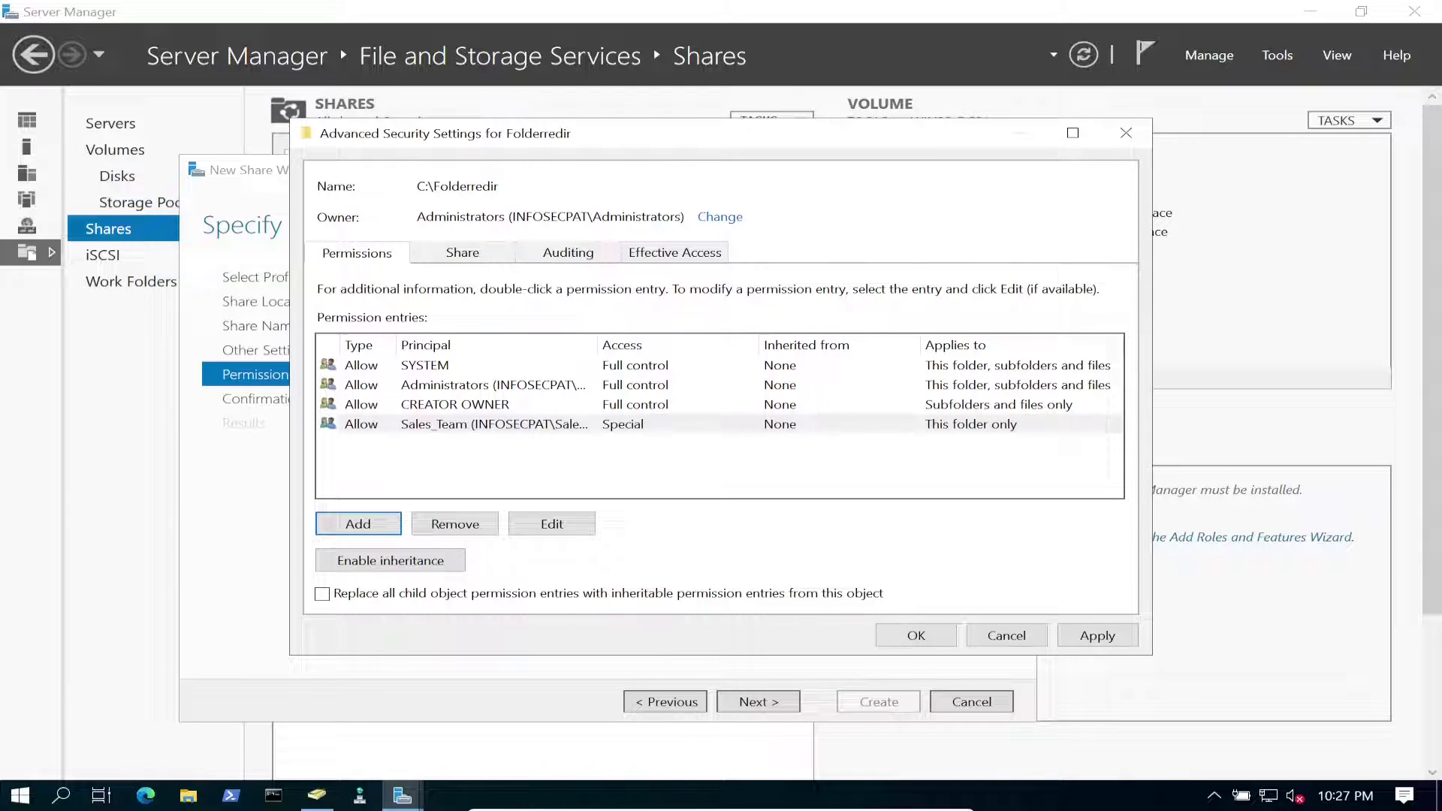
Confirm the permissions, create the Folderredir$ share, and minimize Server Manager.
key(Return)
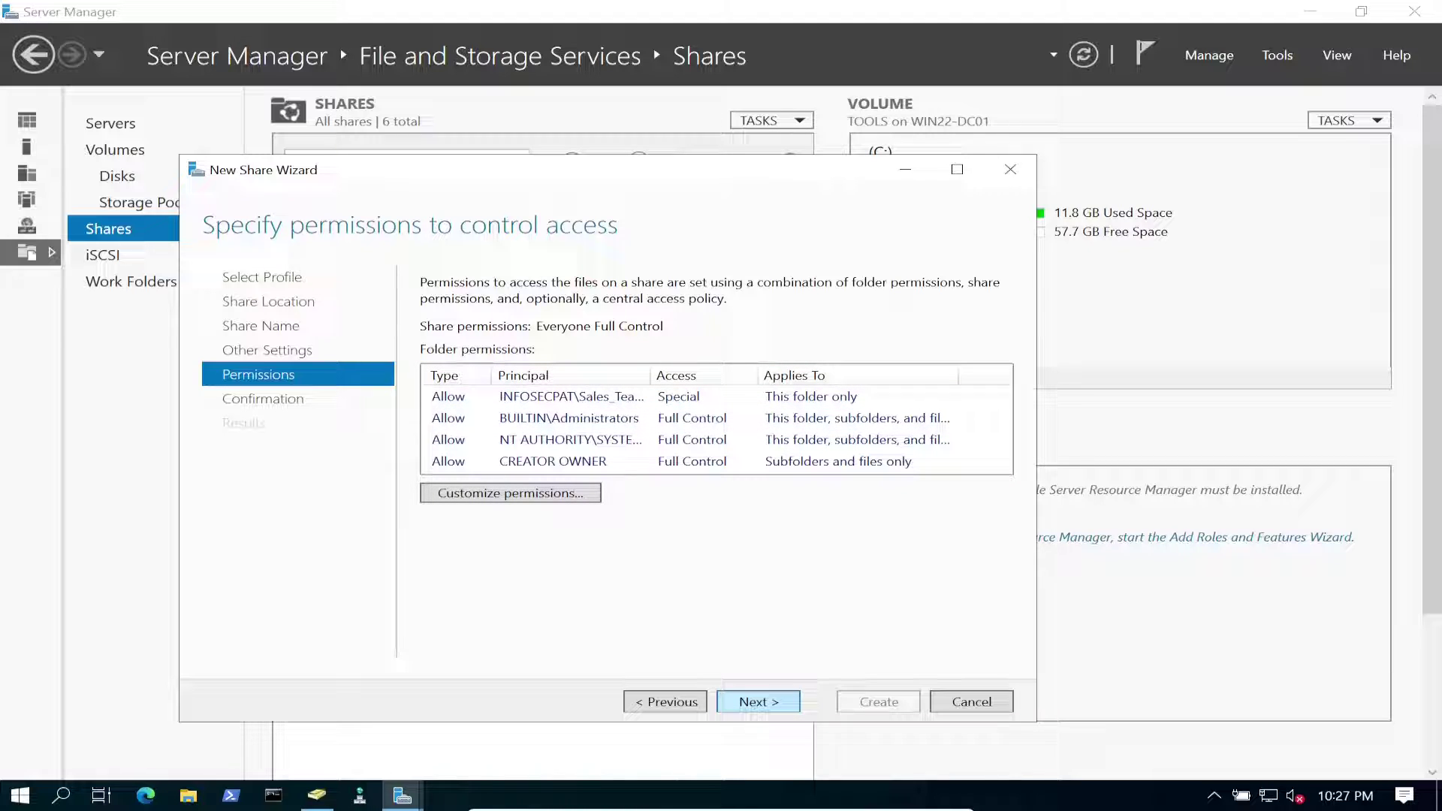
key(Return)
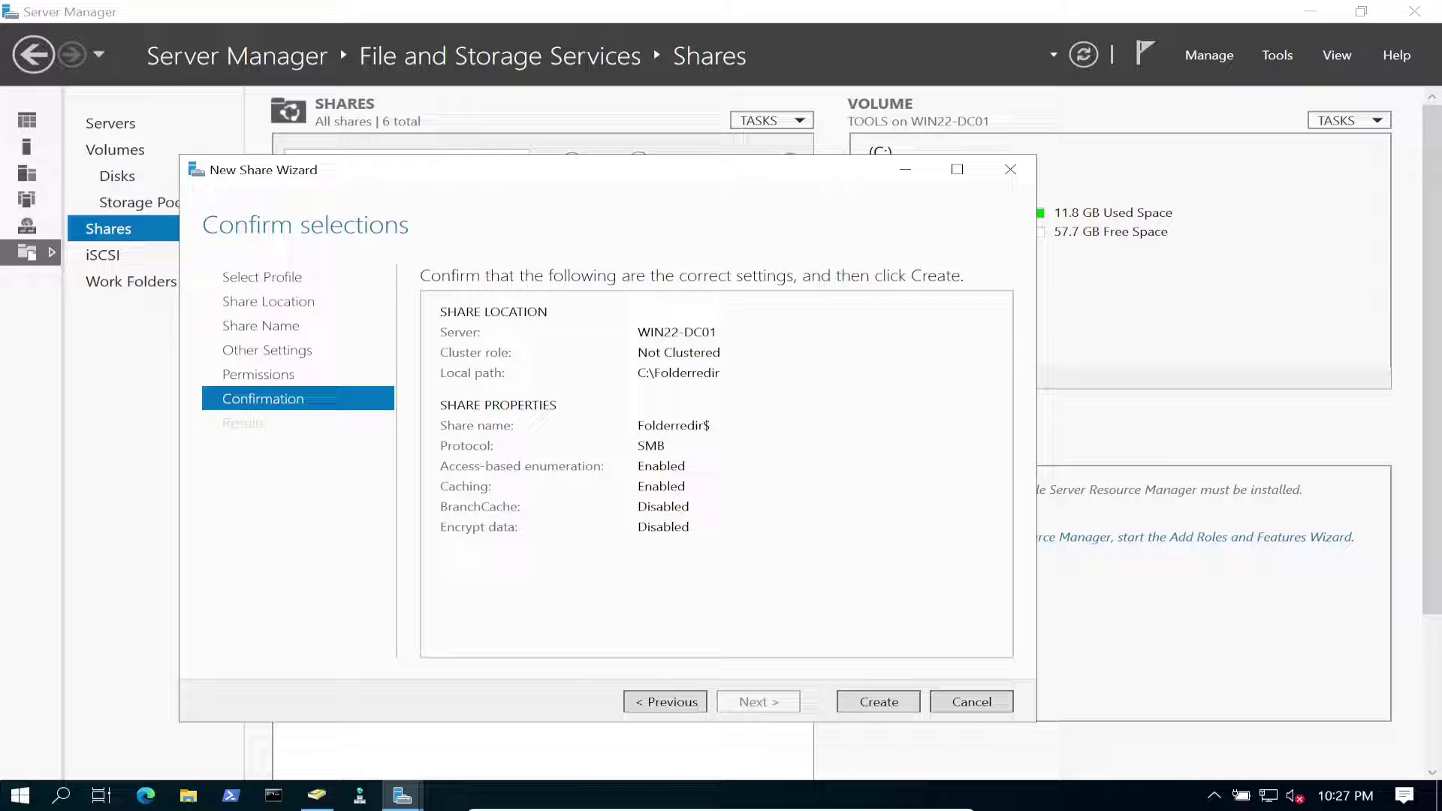
key(Return)
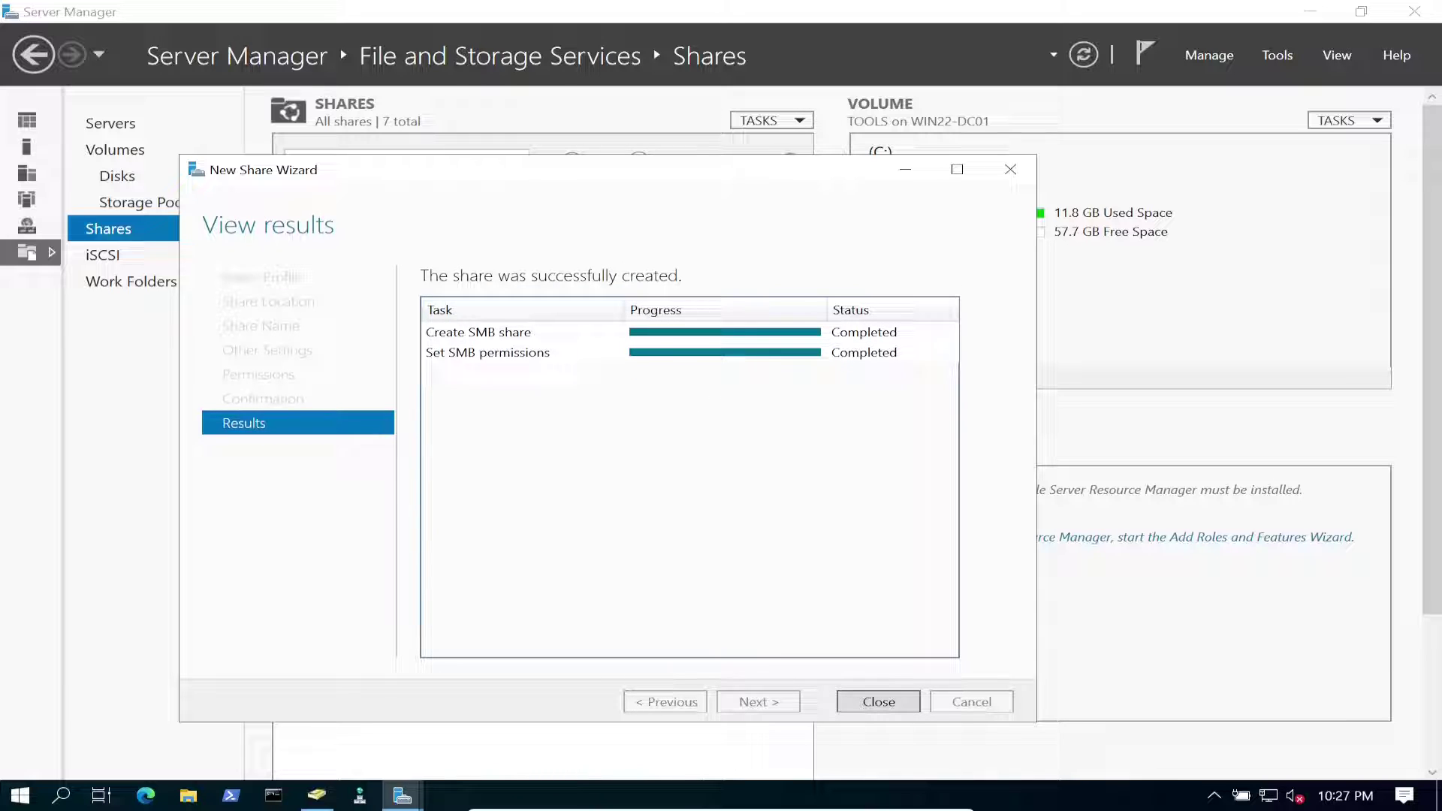
key(Return)
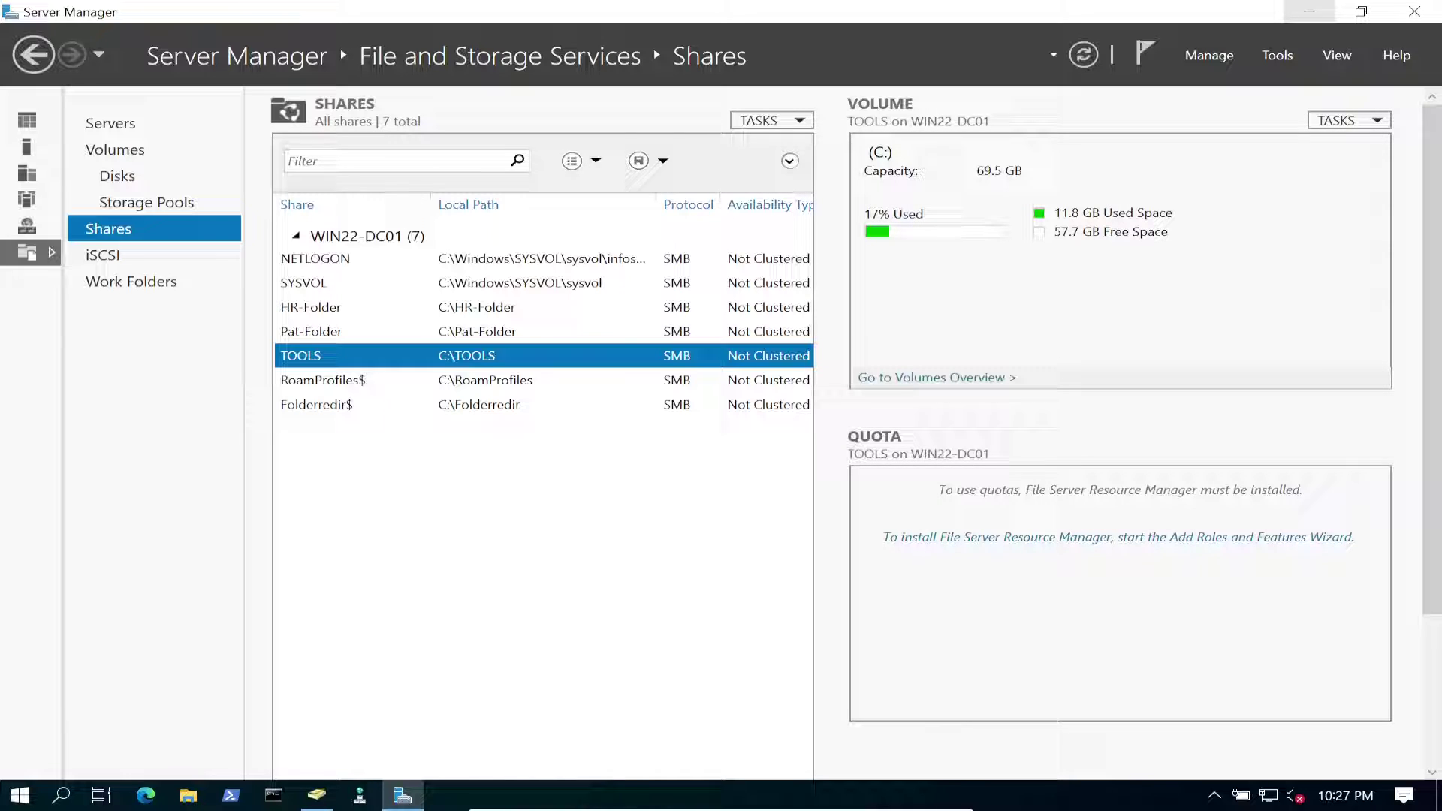
click(1309, 11)
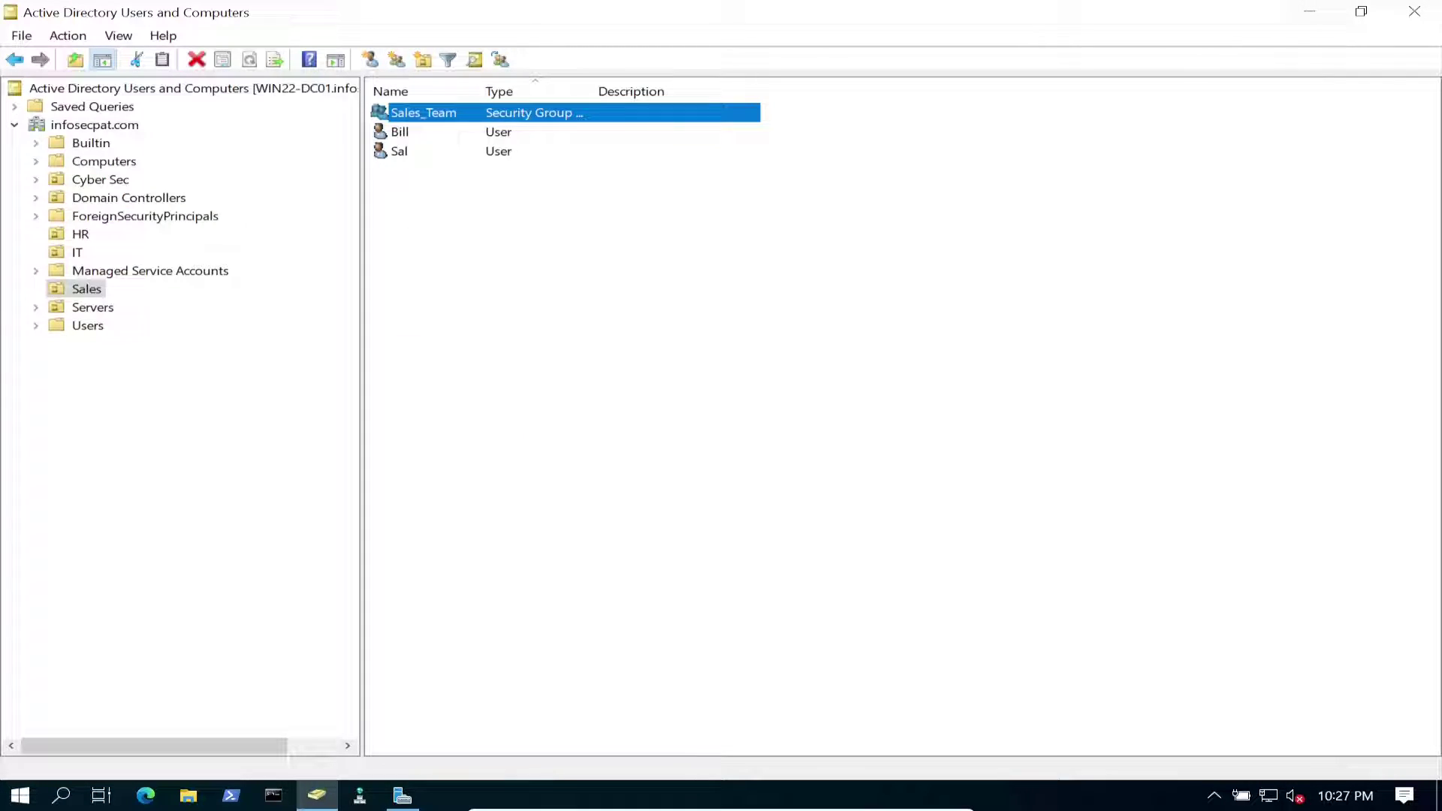
Minimize Active Directory Users and Computers and launch Group Policy Management from a Start search for 'grou'.
click(1309, 11)
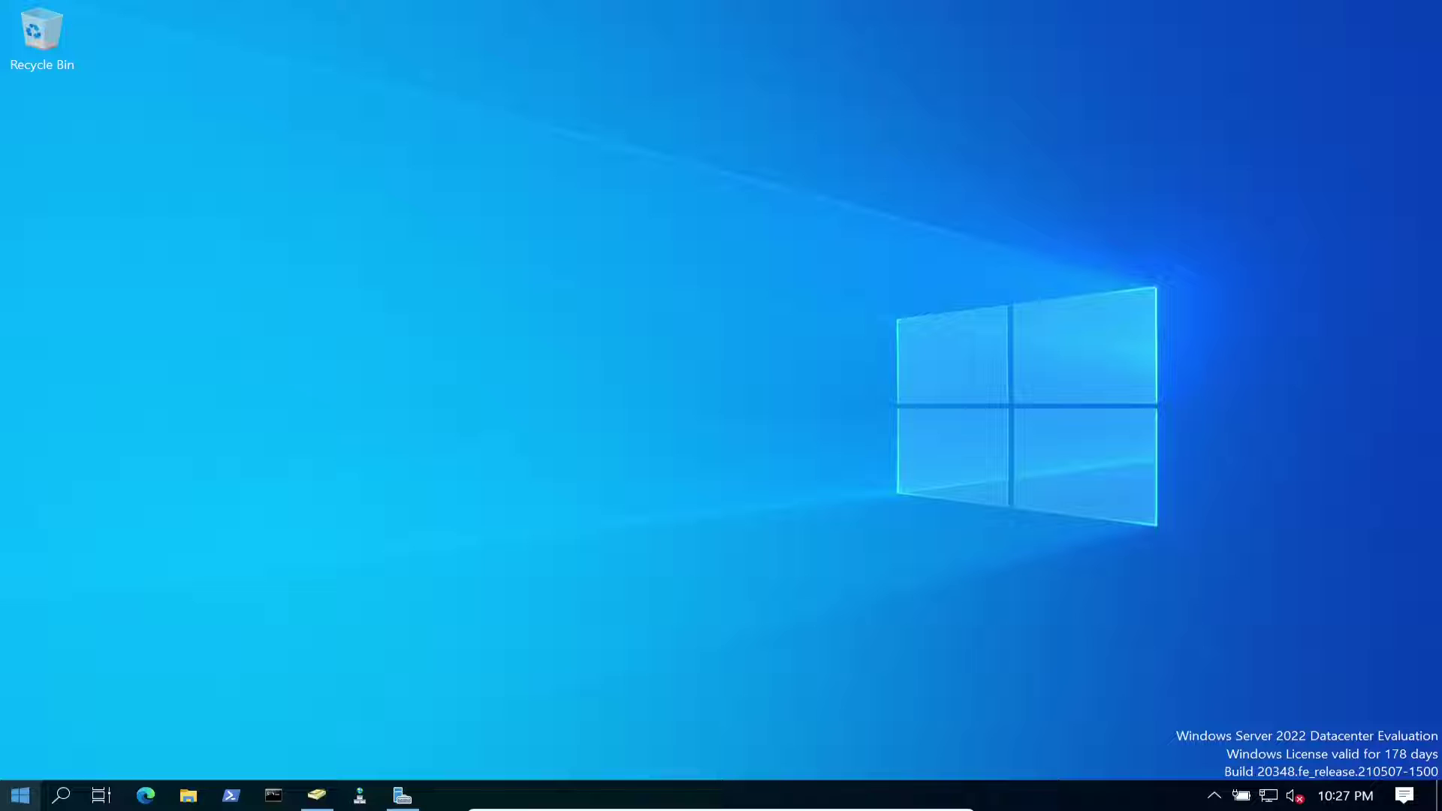
click(20, 796)
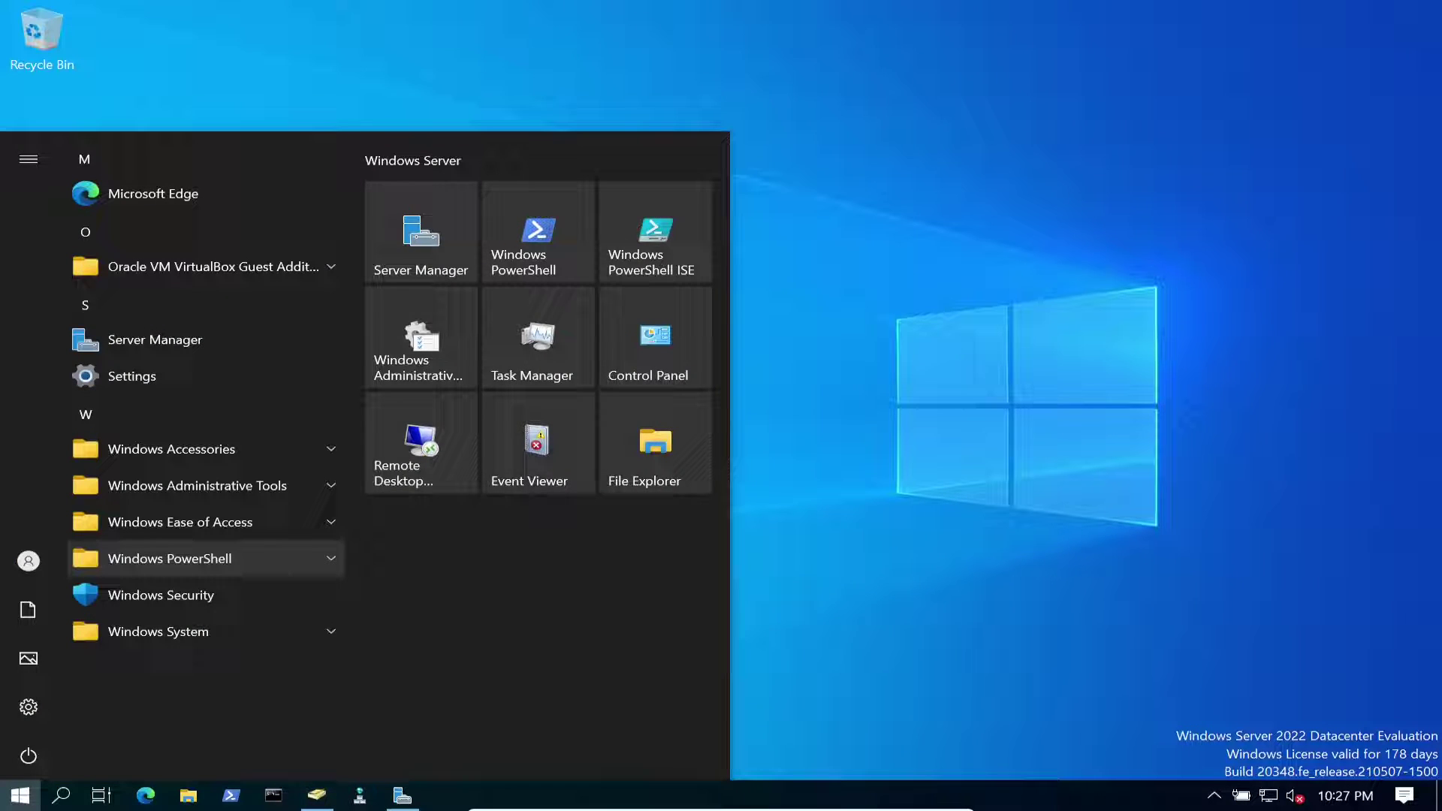
text(grou)
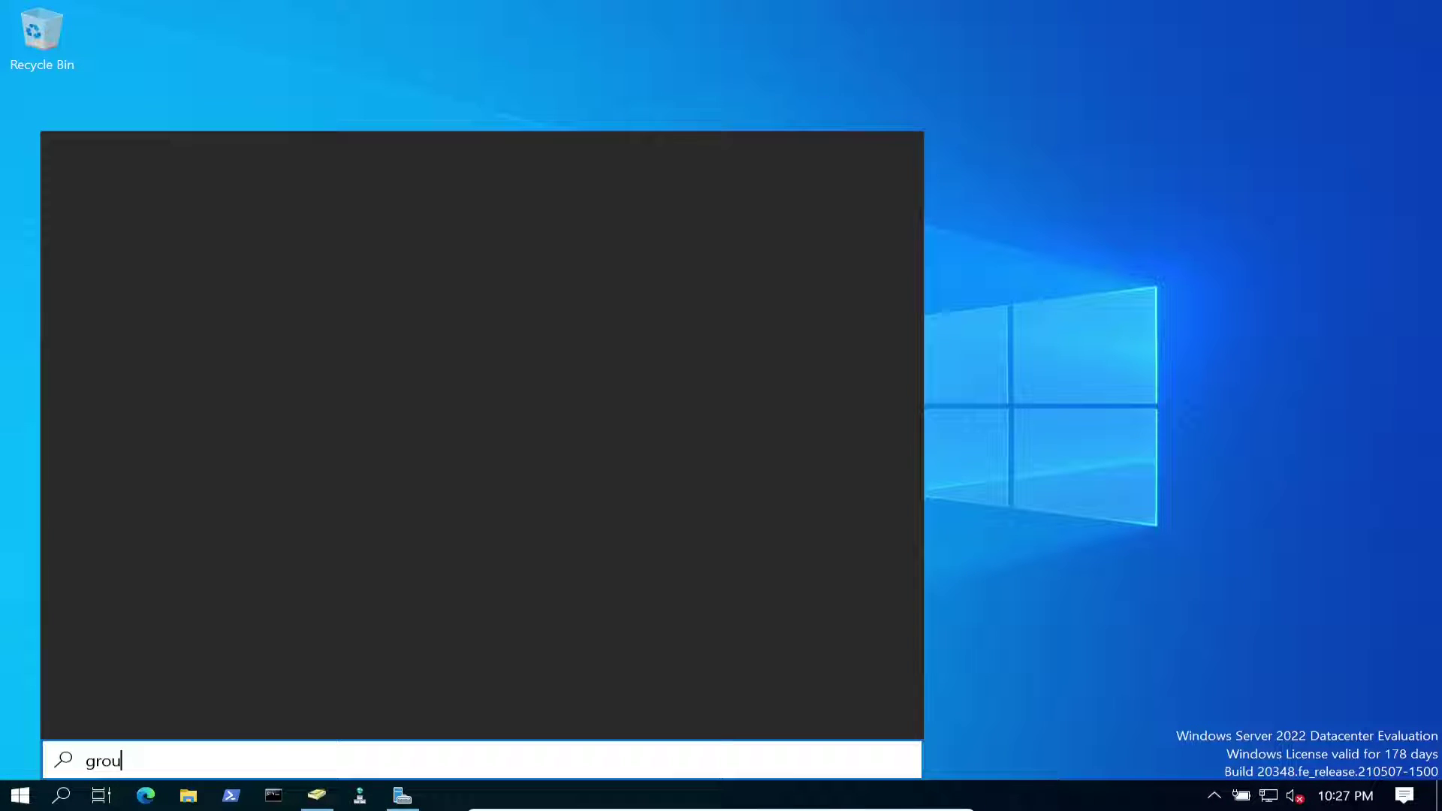
key(Return)
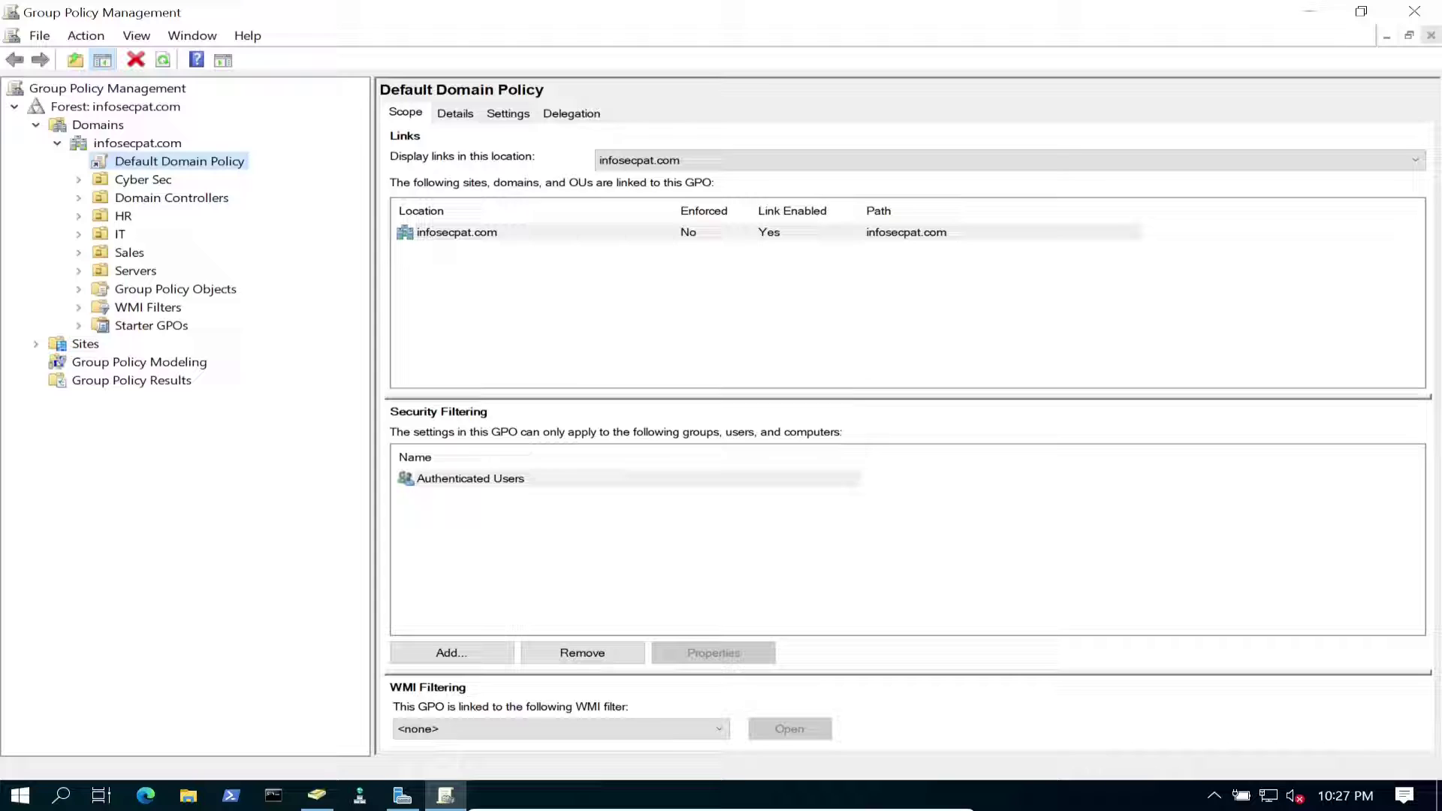
Select the Sales OU, cross-check it in ADUC, and open its context menu in Group Policy Management.
click(129, 252)
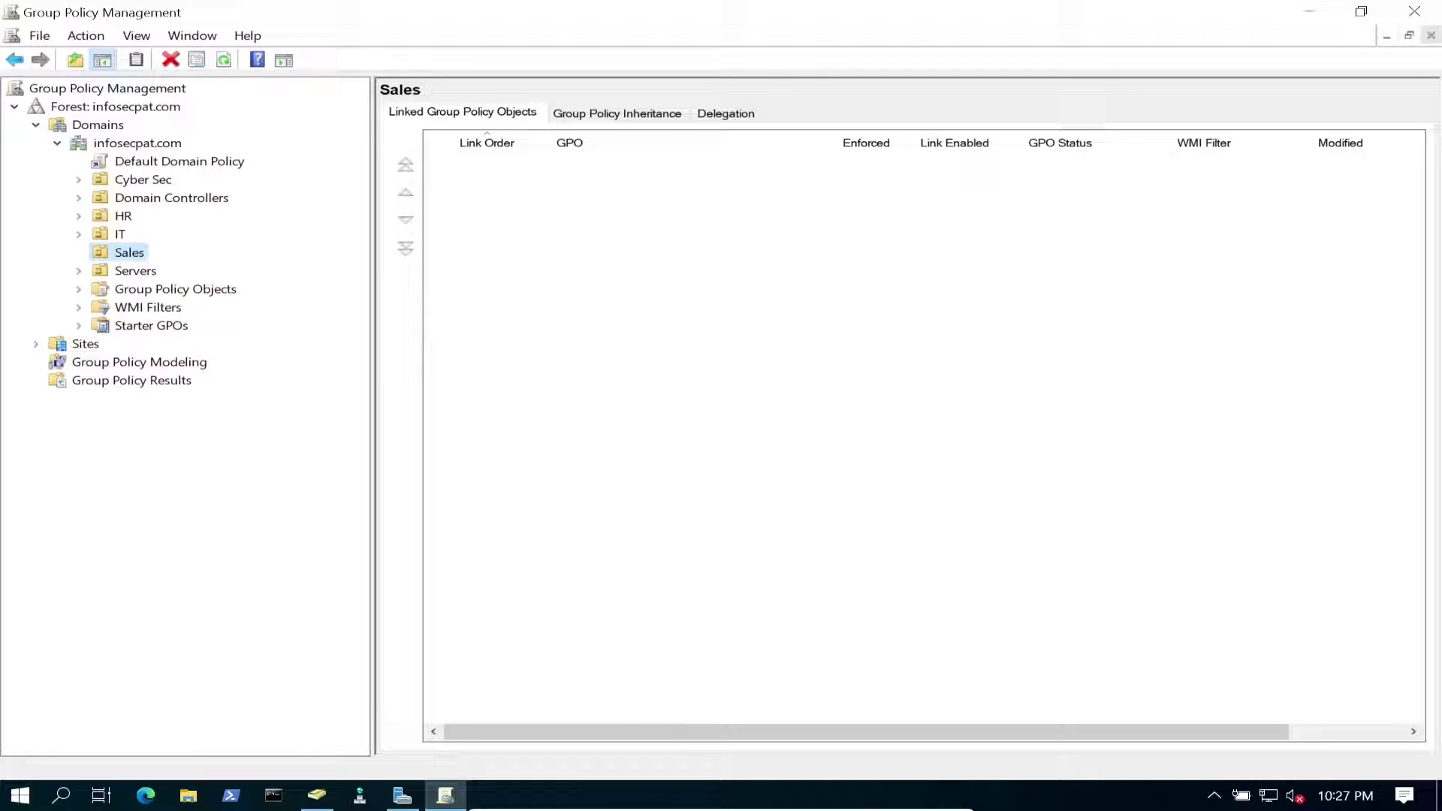
click(445, 795)
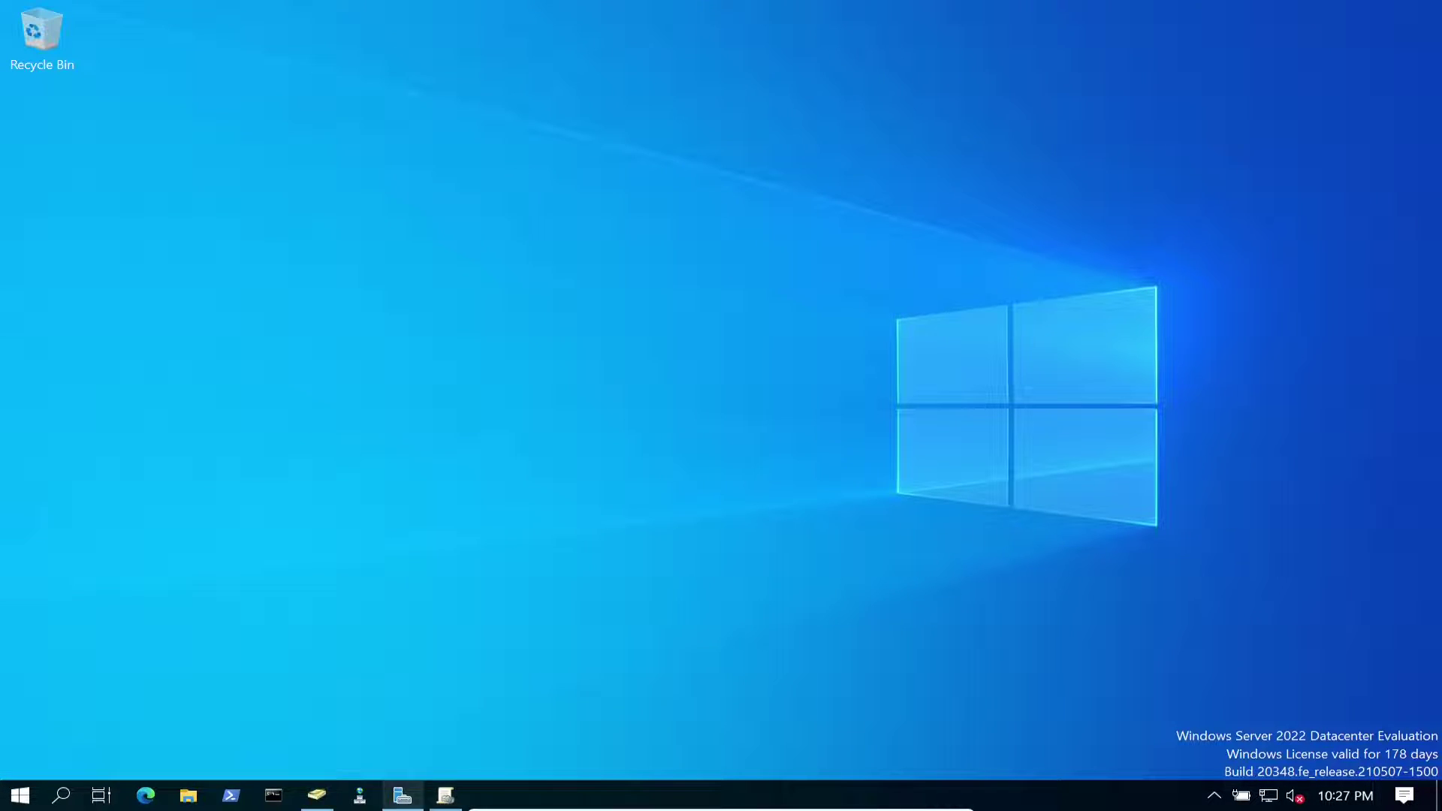
click(316, 795)
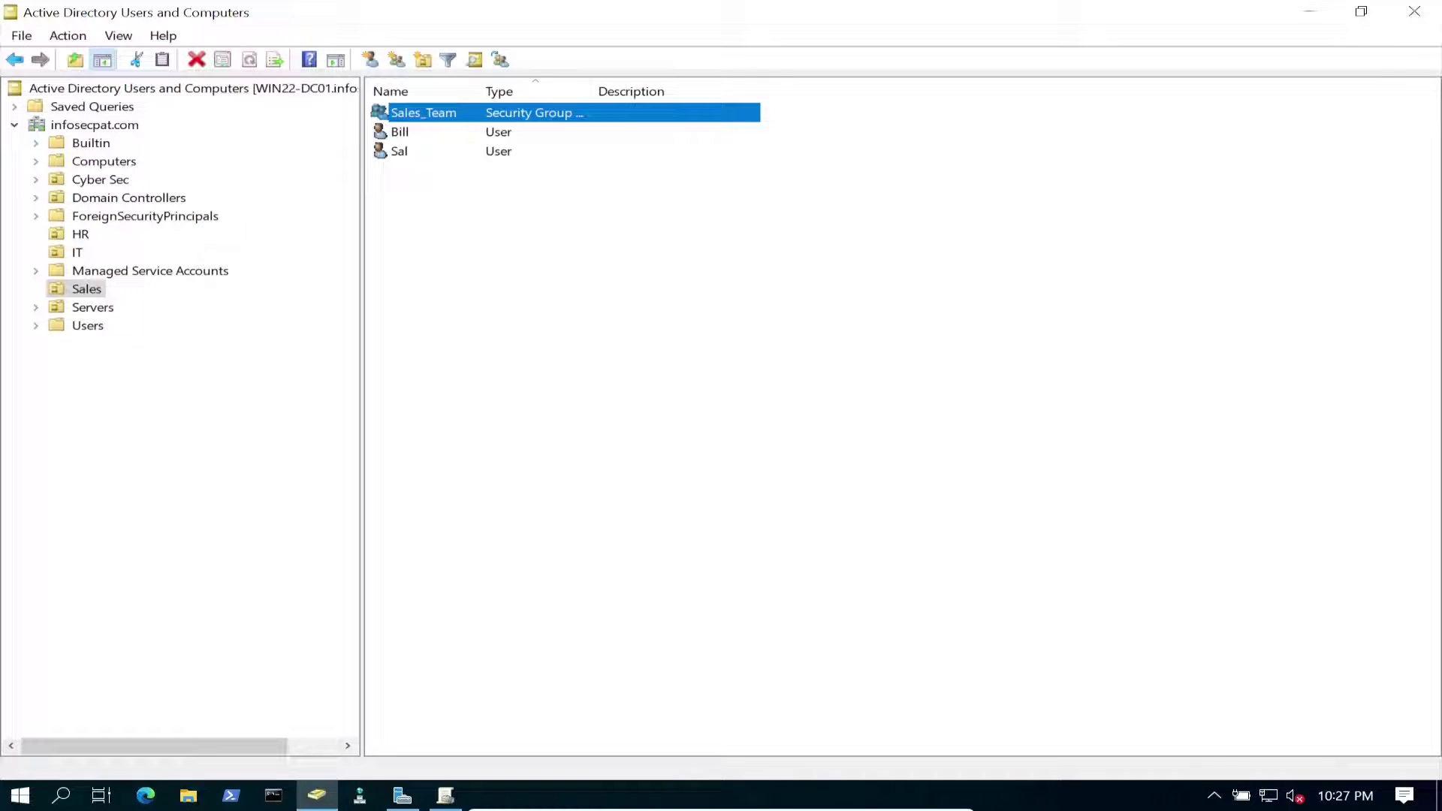
click(86, 288)
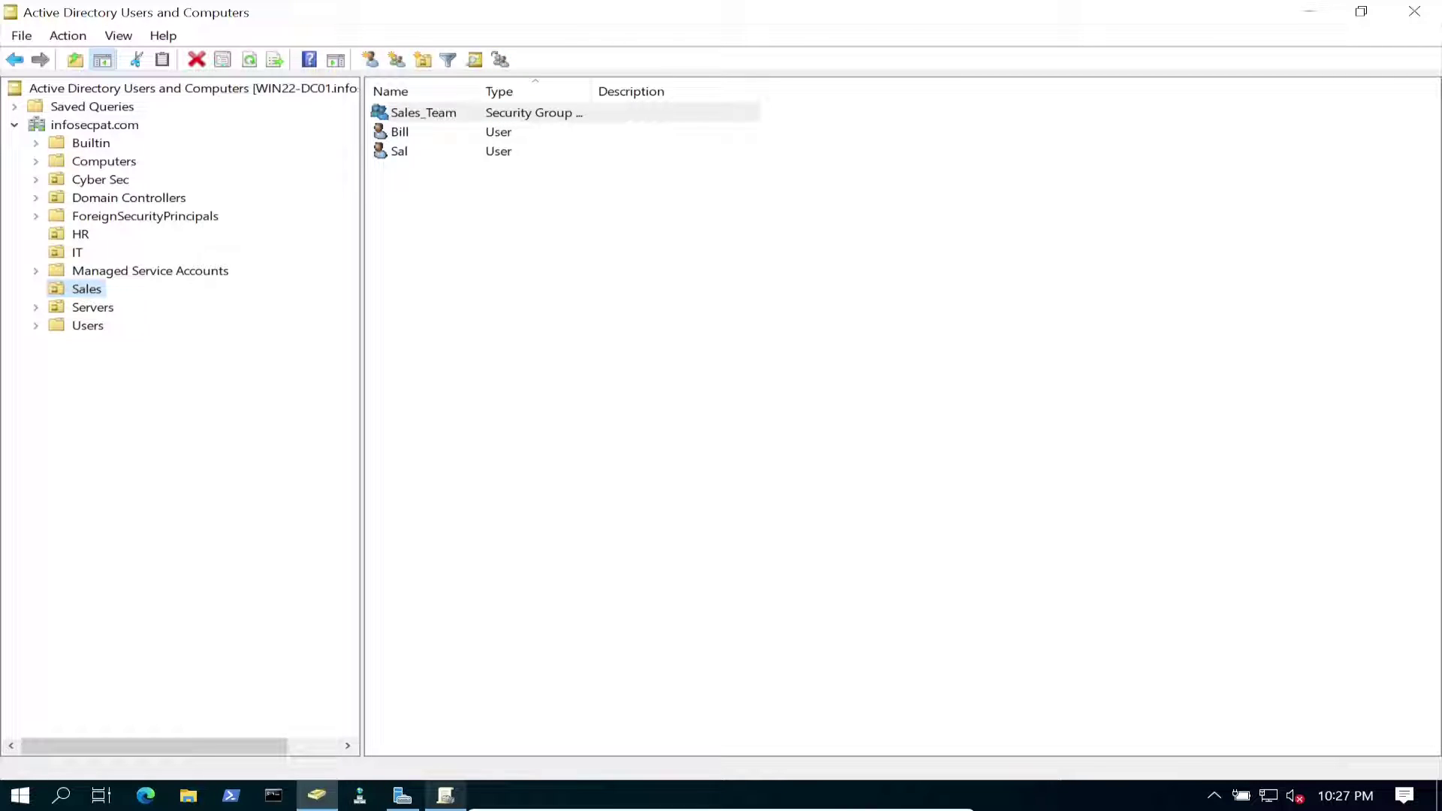
click(446, 795)
right_click(112, 253)
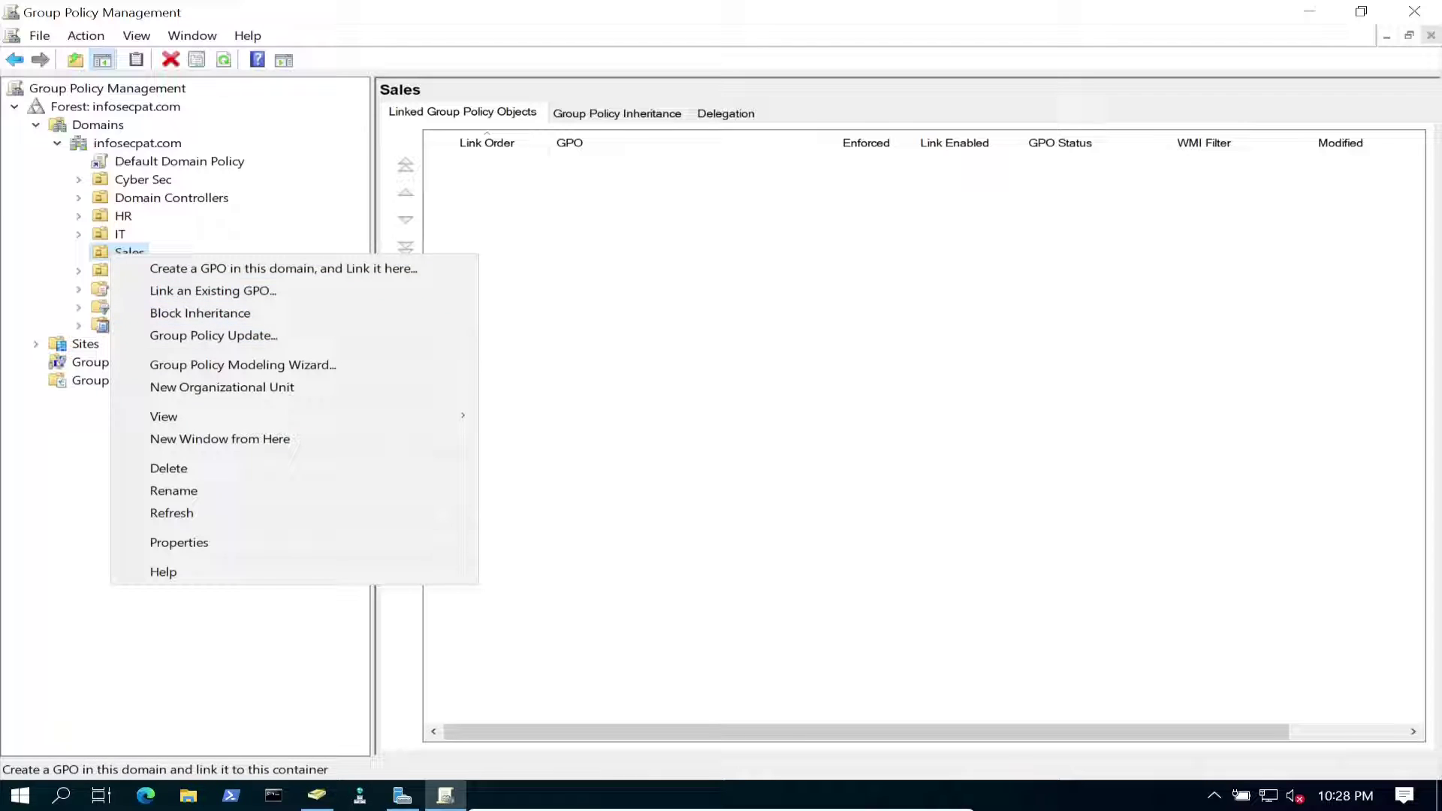
Dismiss the Sales OU menu and link warning, and expand the Group Policy Objects container.
click(179, 160)
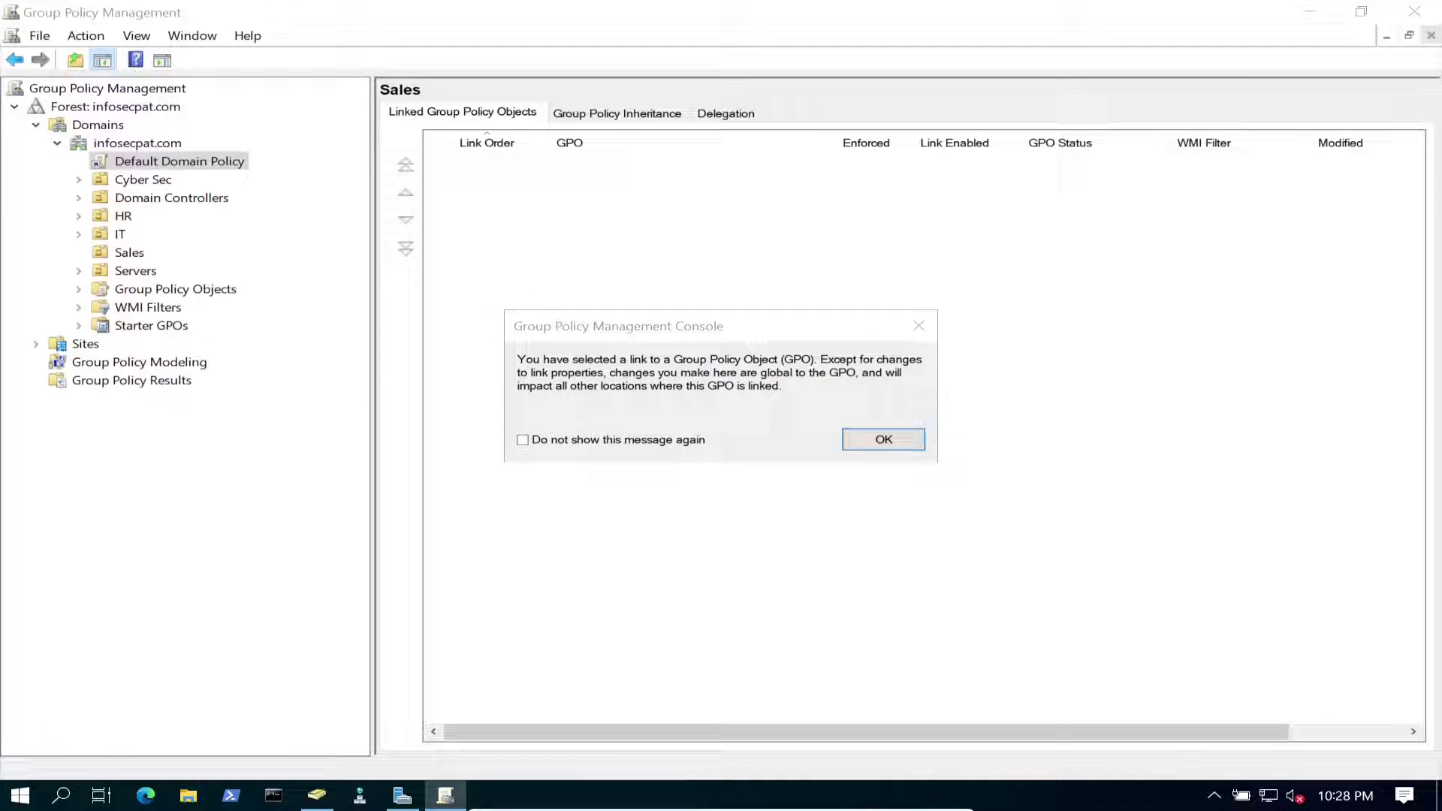
click(883, 439)
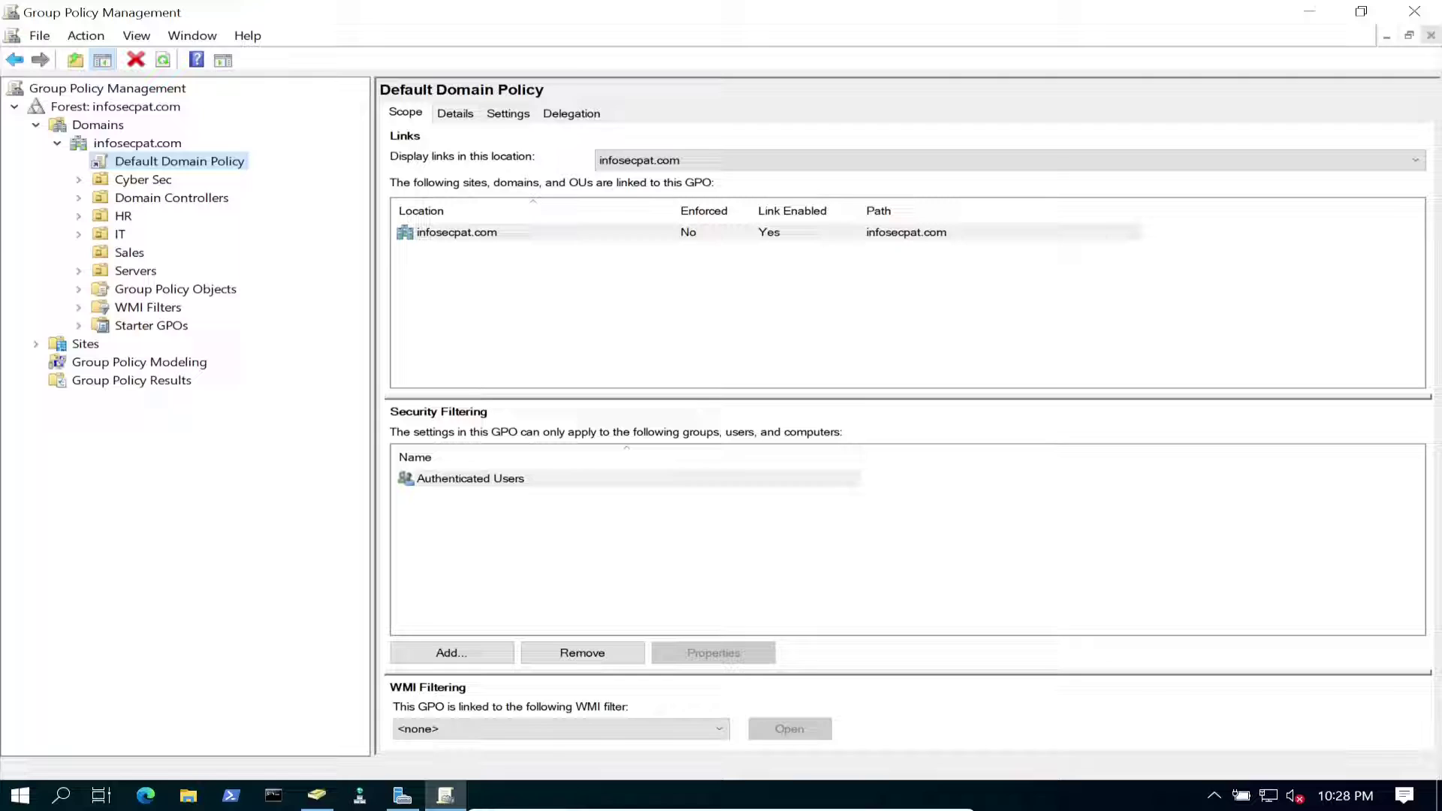
click(175, 288)
double_click(158, 289)
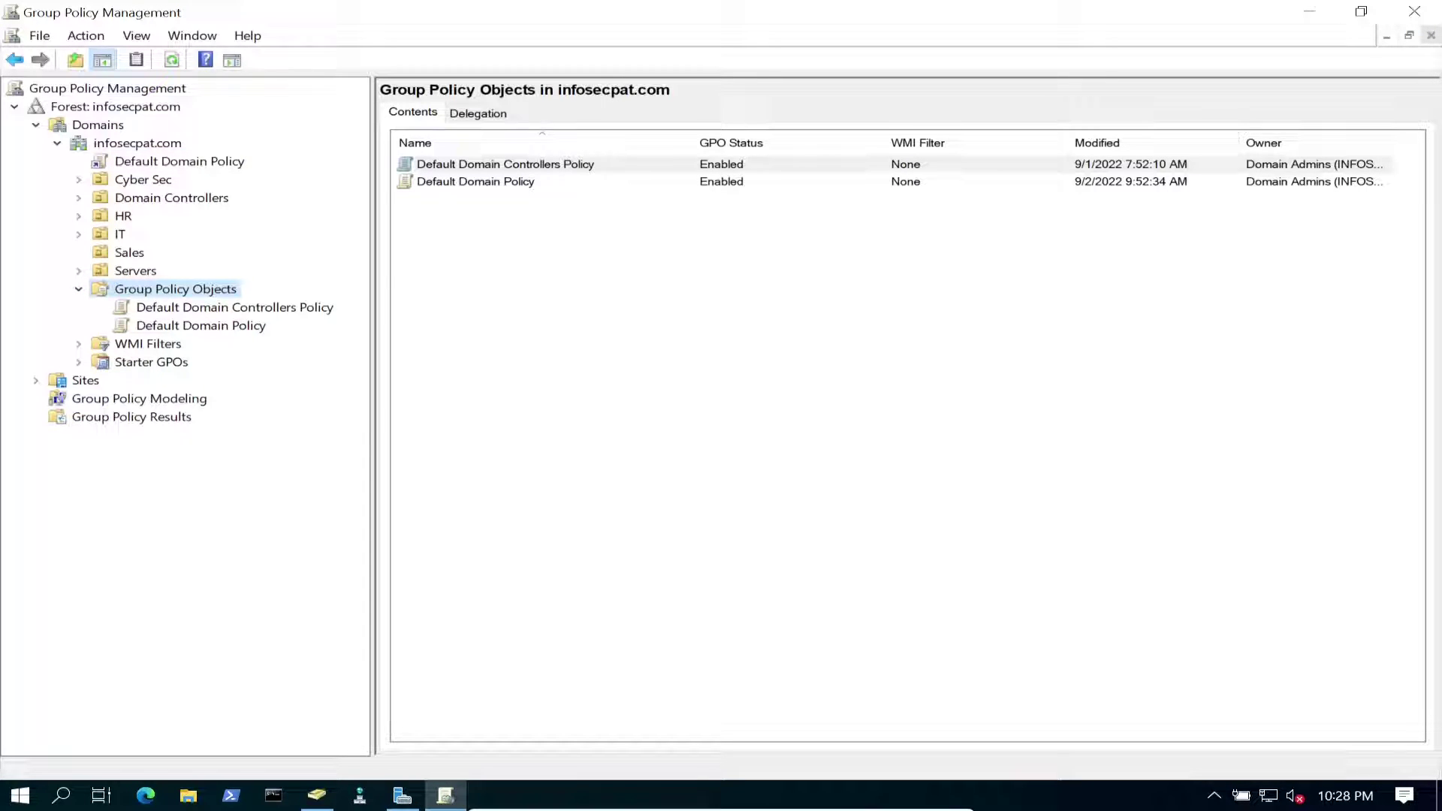
Create a new GPO named 'Folder Redirection GPO'.
right_click(152, 291)
click(203, 307)
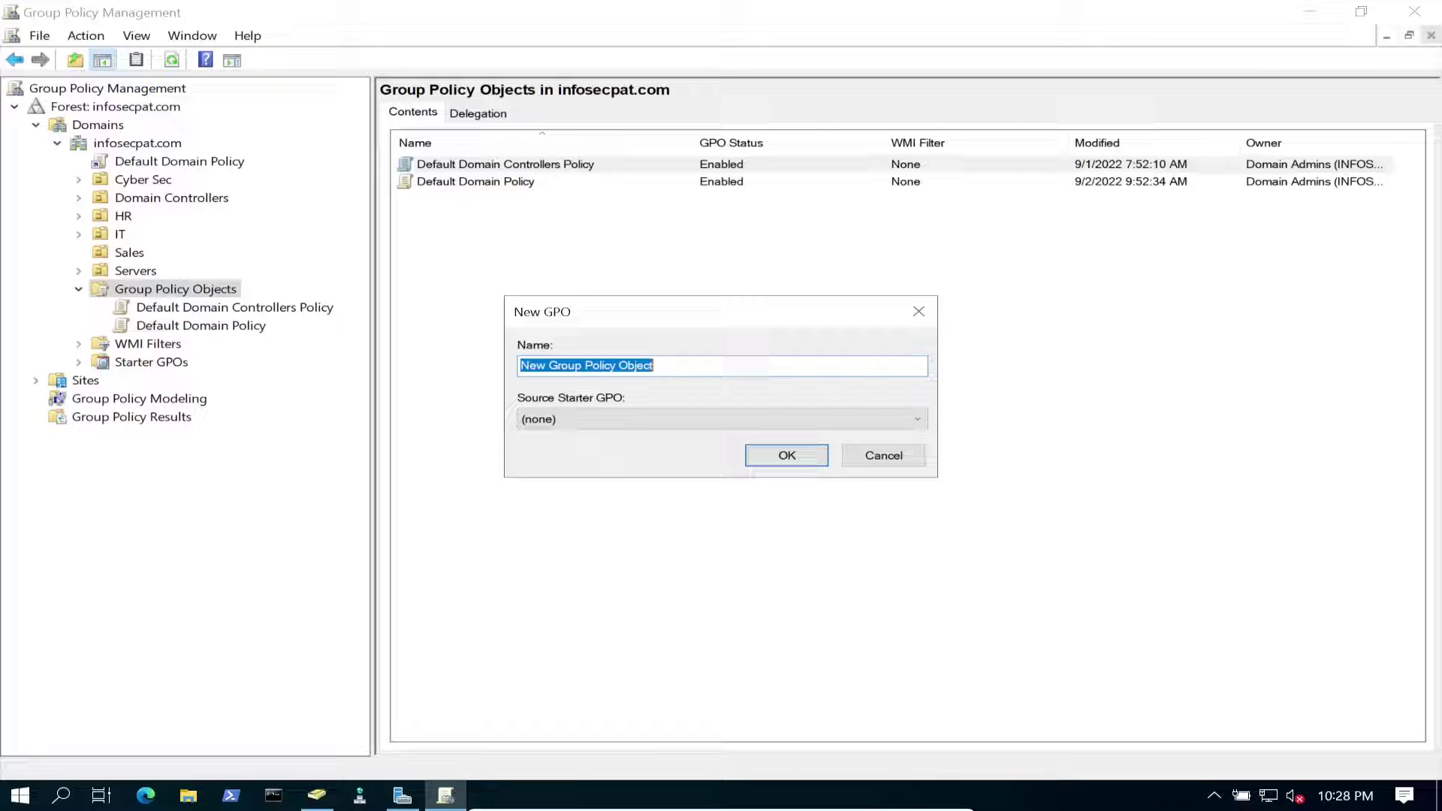
text(Fr)
key(BackSpace)
text(older Re)
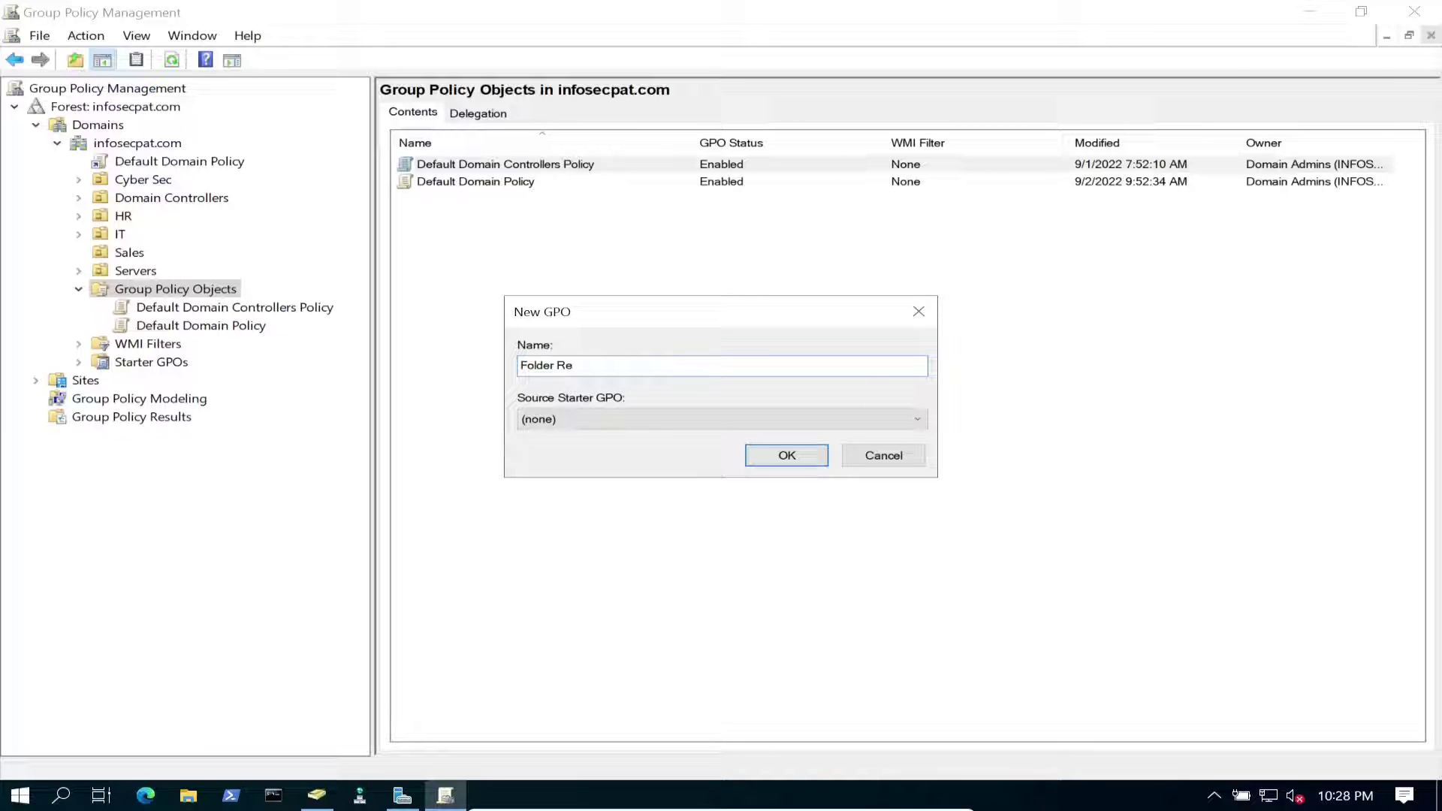
text(direction GPO)
key(Return)
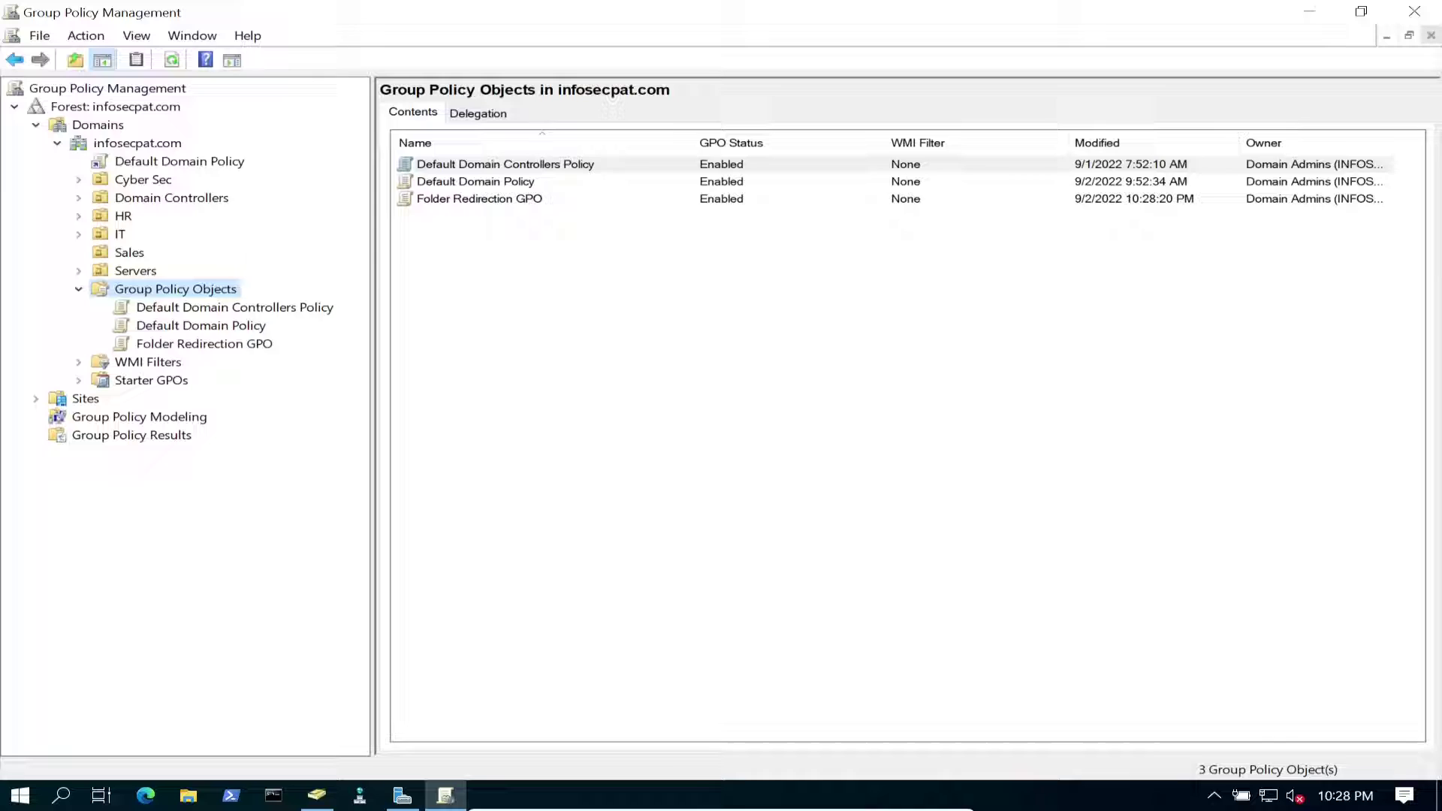
Open Folder Redirection GPO for editing in Group Policy Management Editor.
click(204, 343)
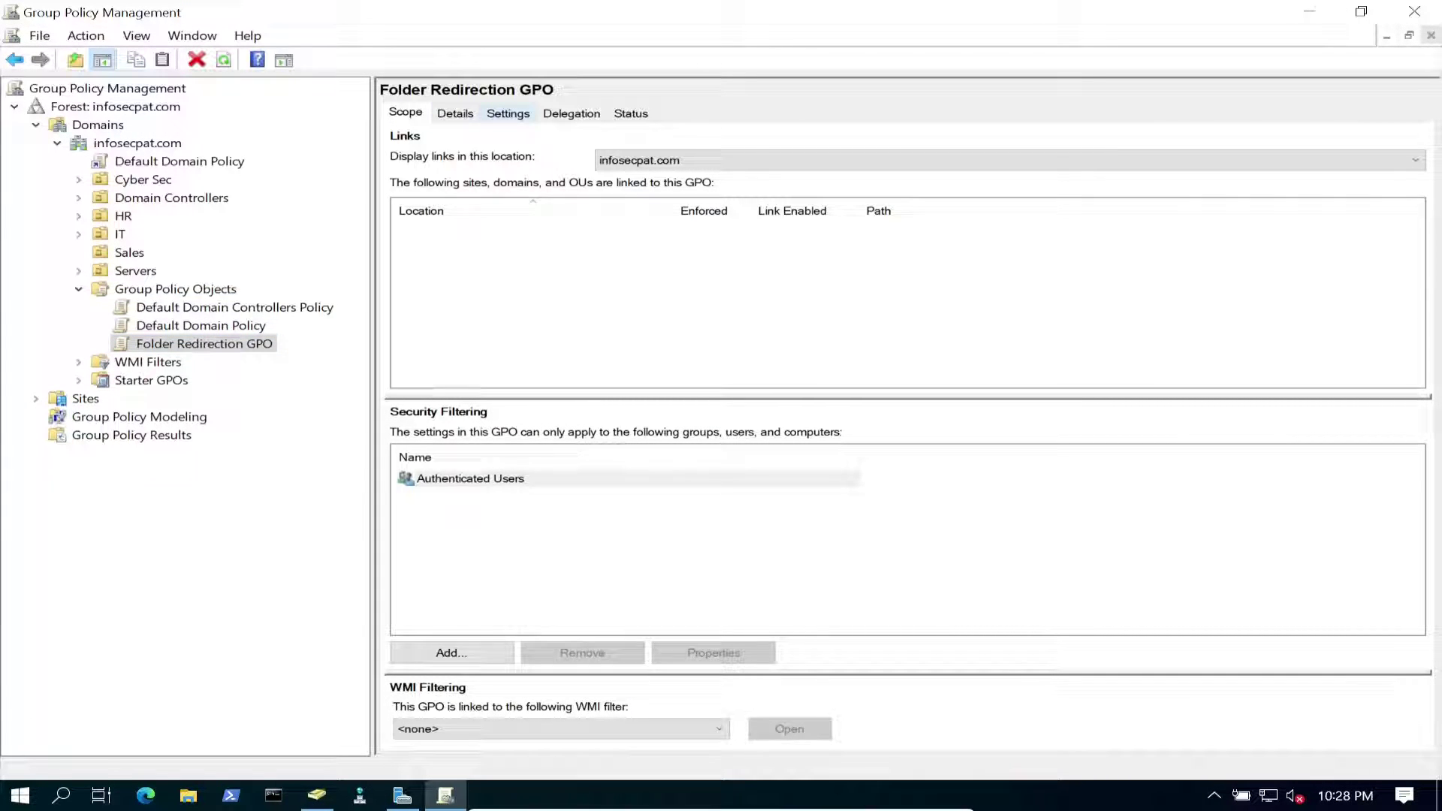
click(508, 113)
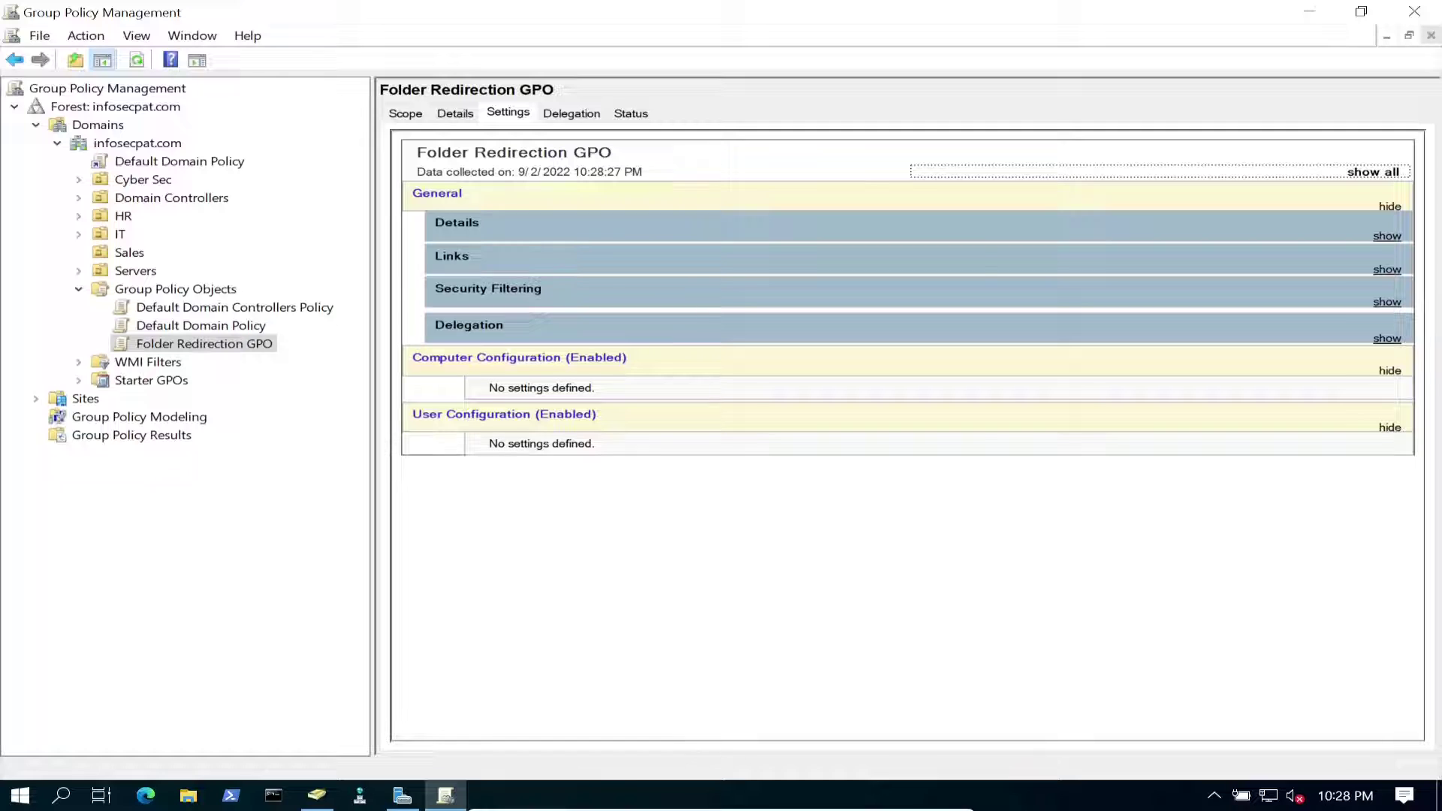
right_click(257, 343)
click(310, 358)
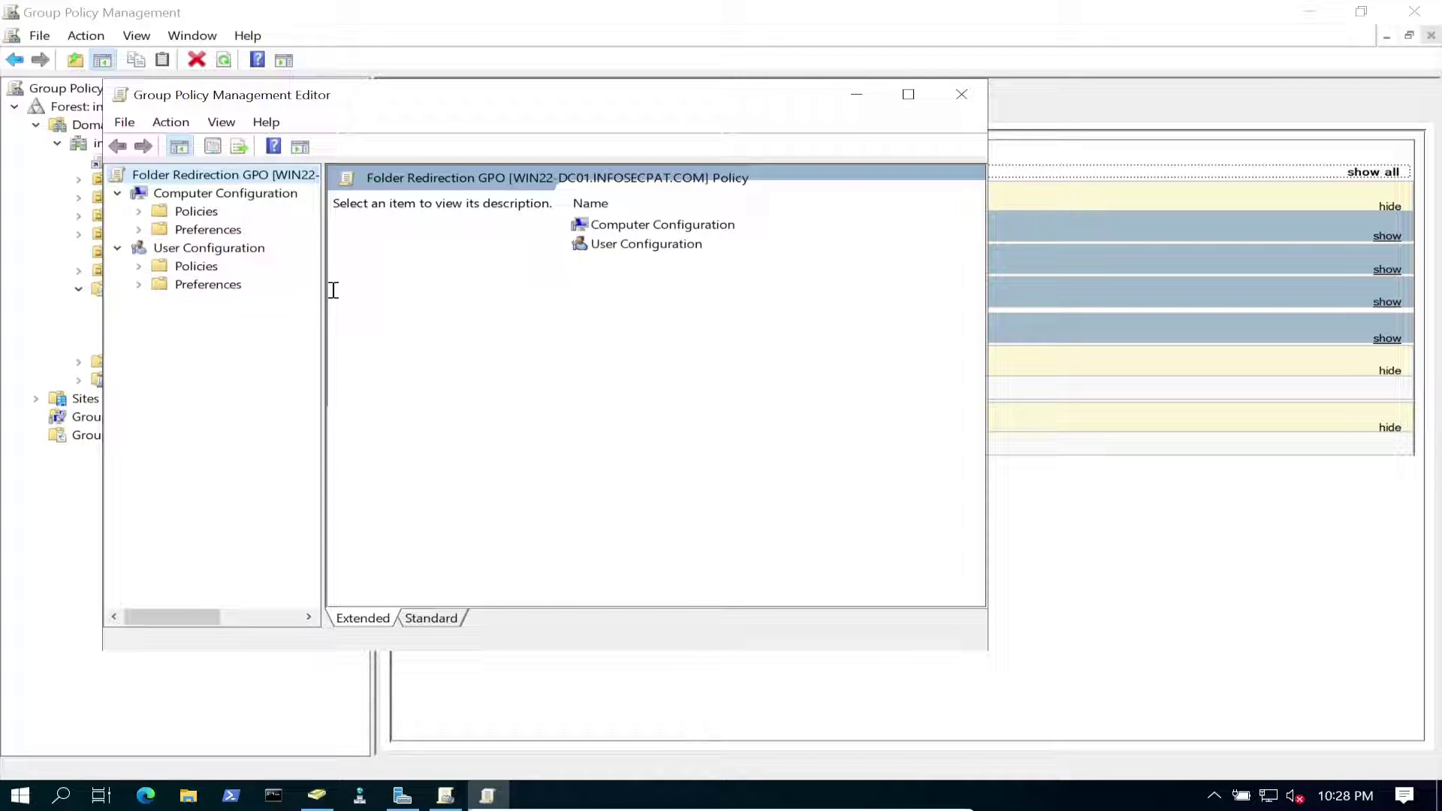
Expand User Configuration Policies, maximize the editor and widen the tree pane.
click(196, 265)
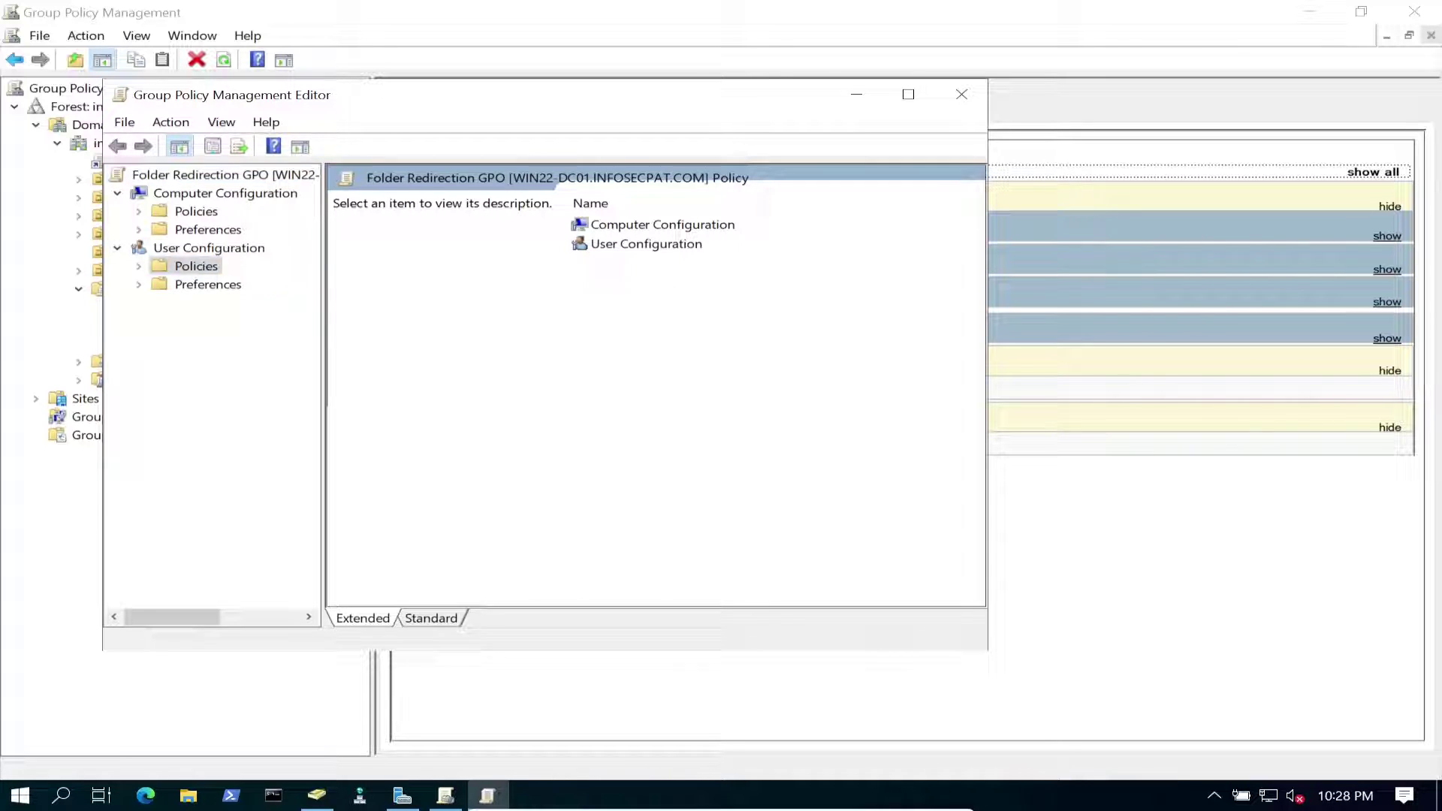
key(Right)
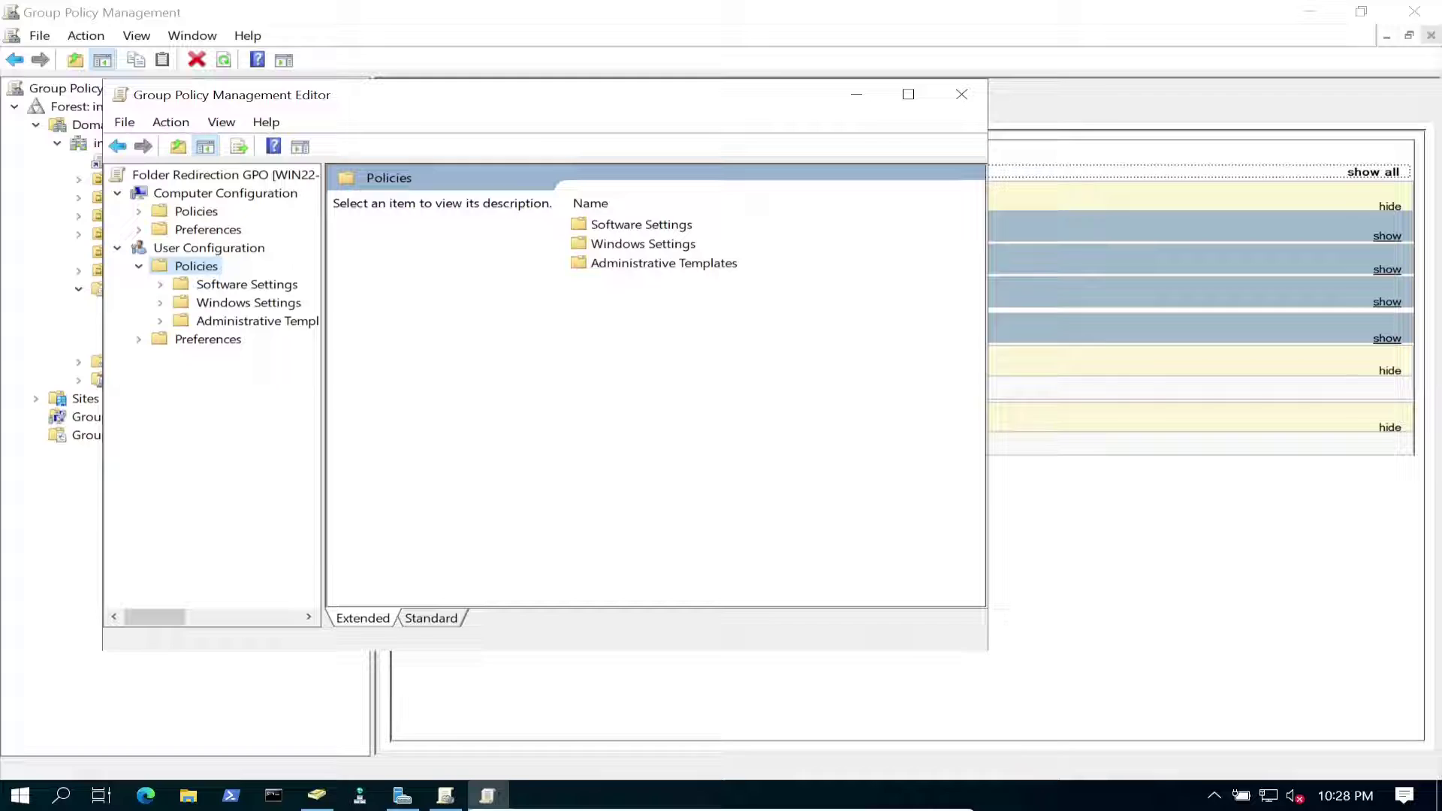
key(super+Up)
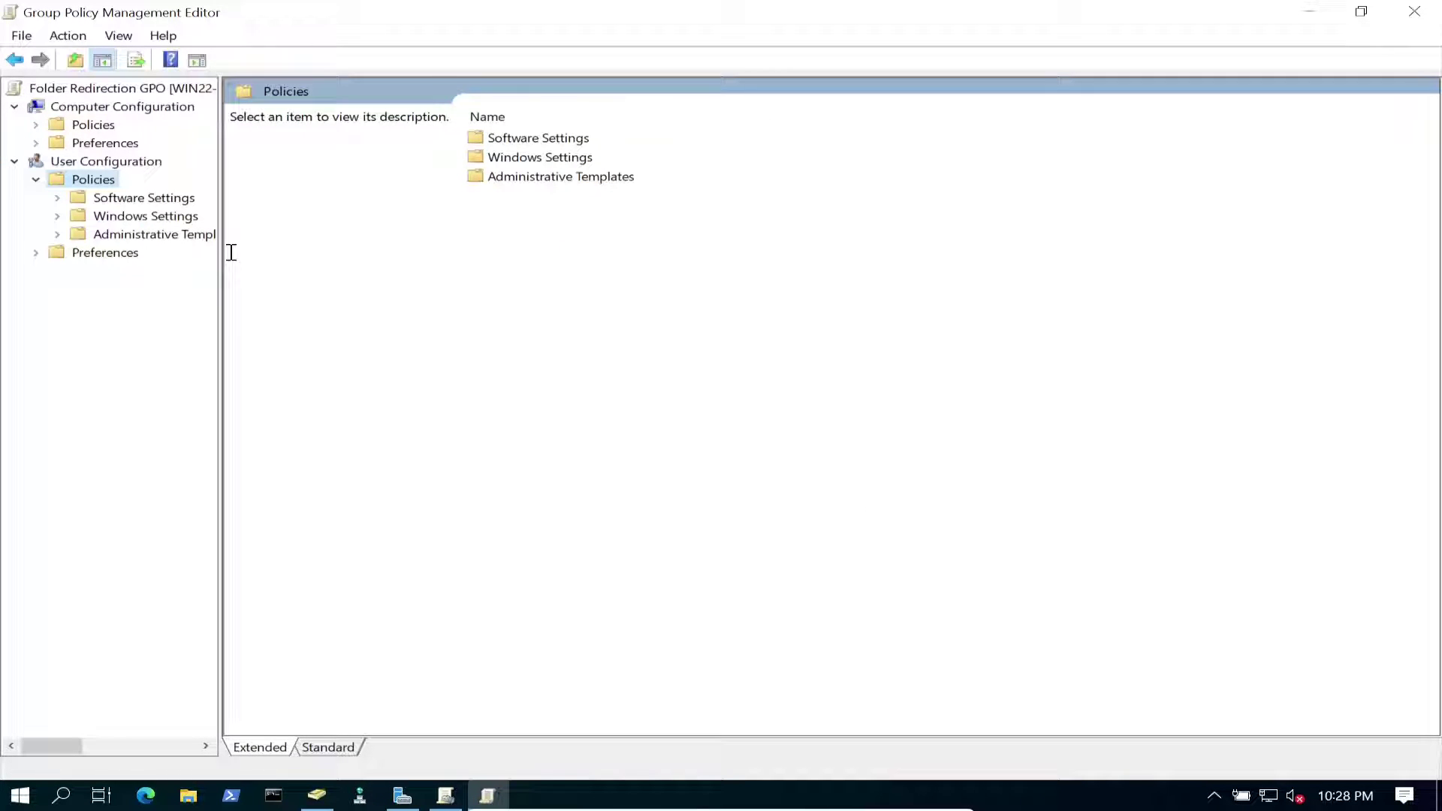
drag(232, 252, 340, 252)
Expand Windows Settings > Folder Redirection and bring up the Desktop entry's context menu.
click(146, 216)
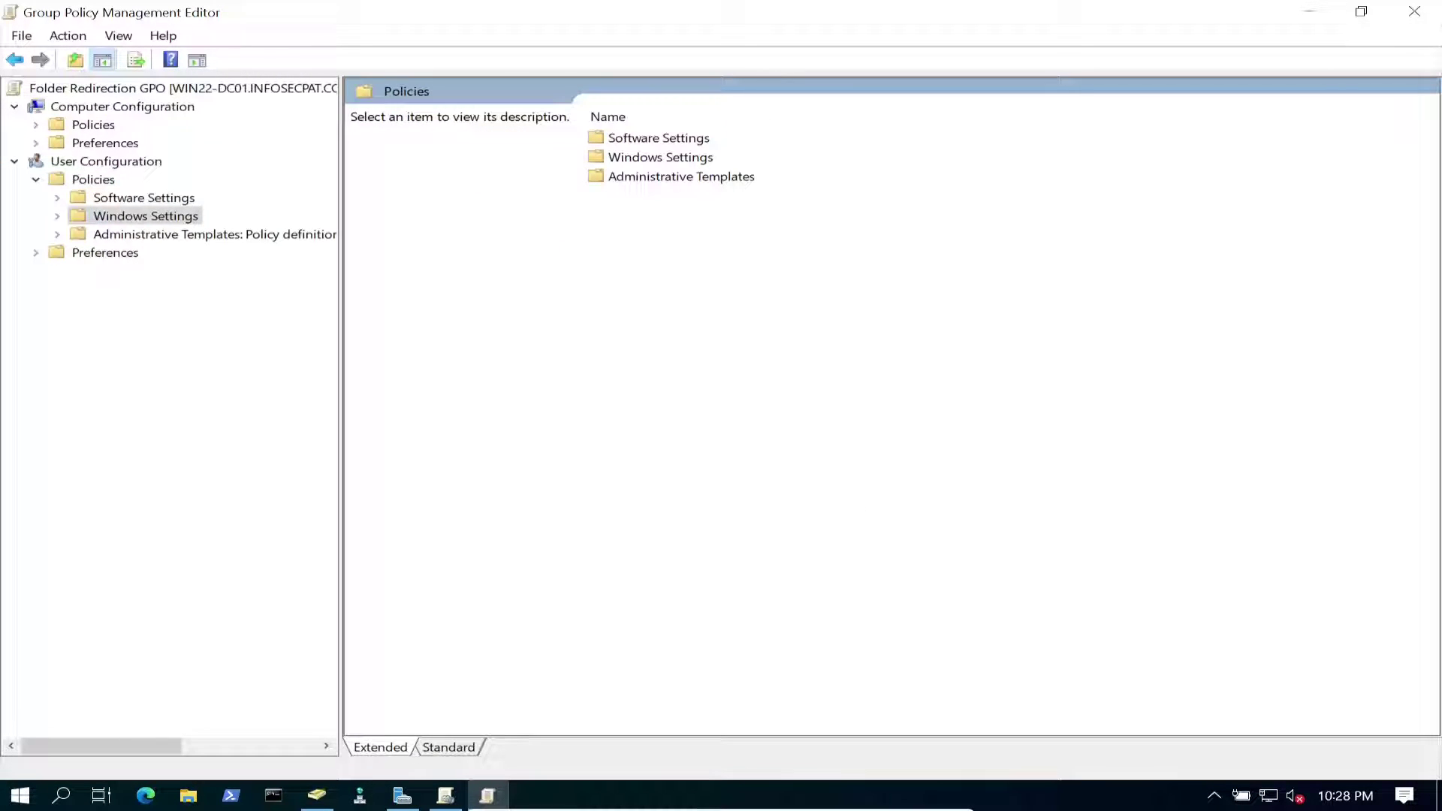
key(Right)
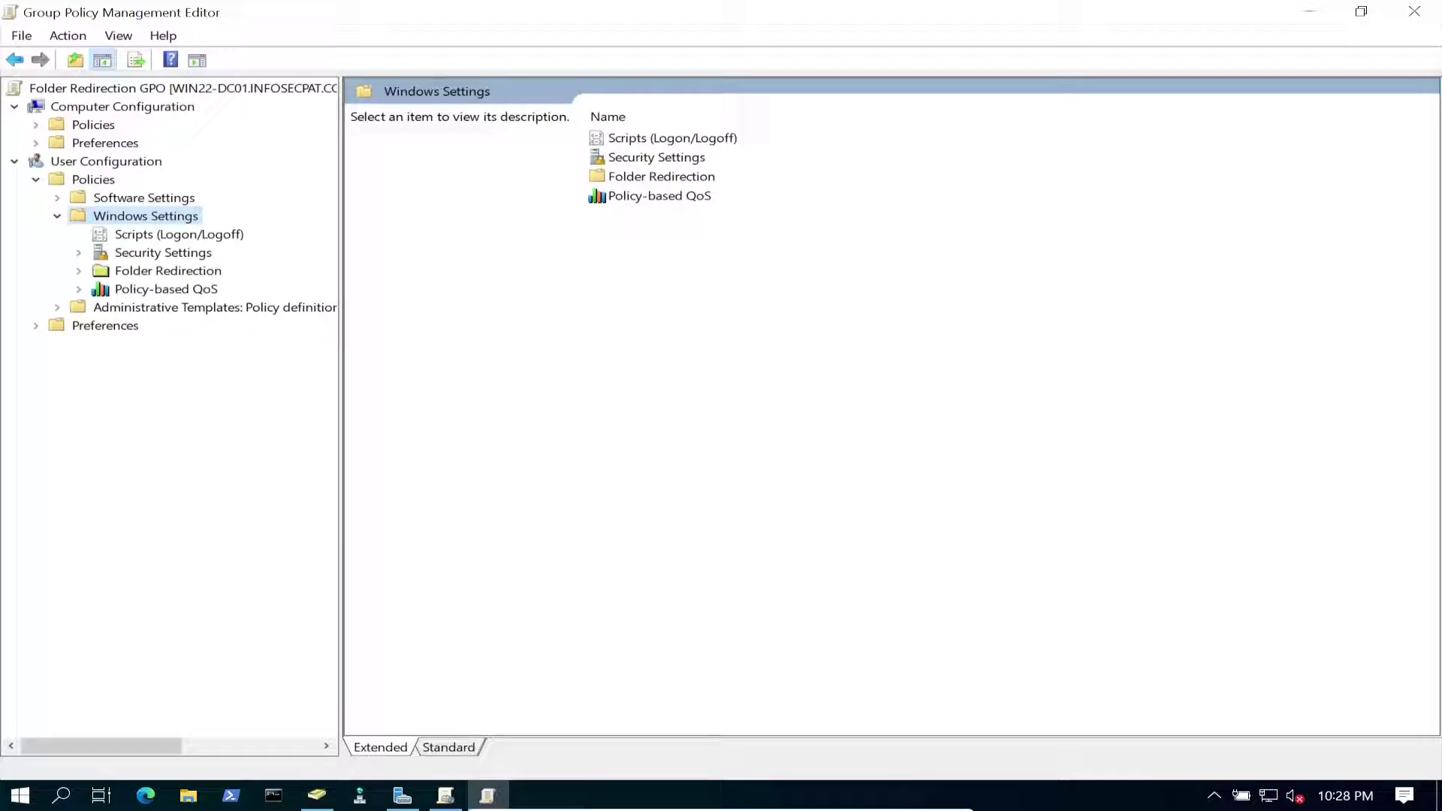
click(168, 271)
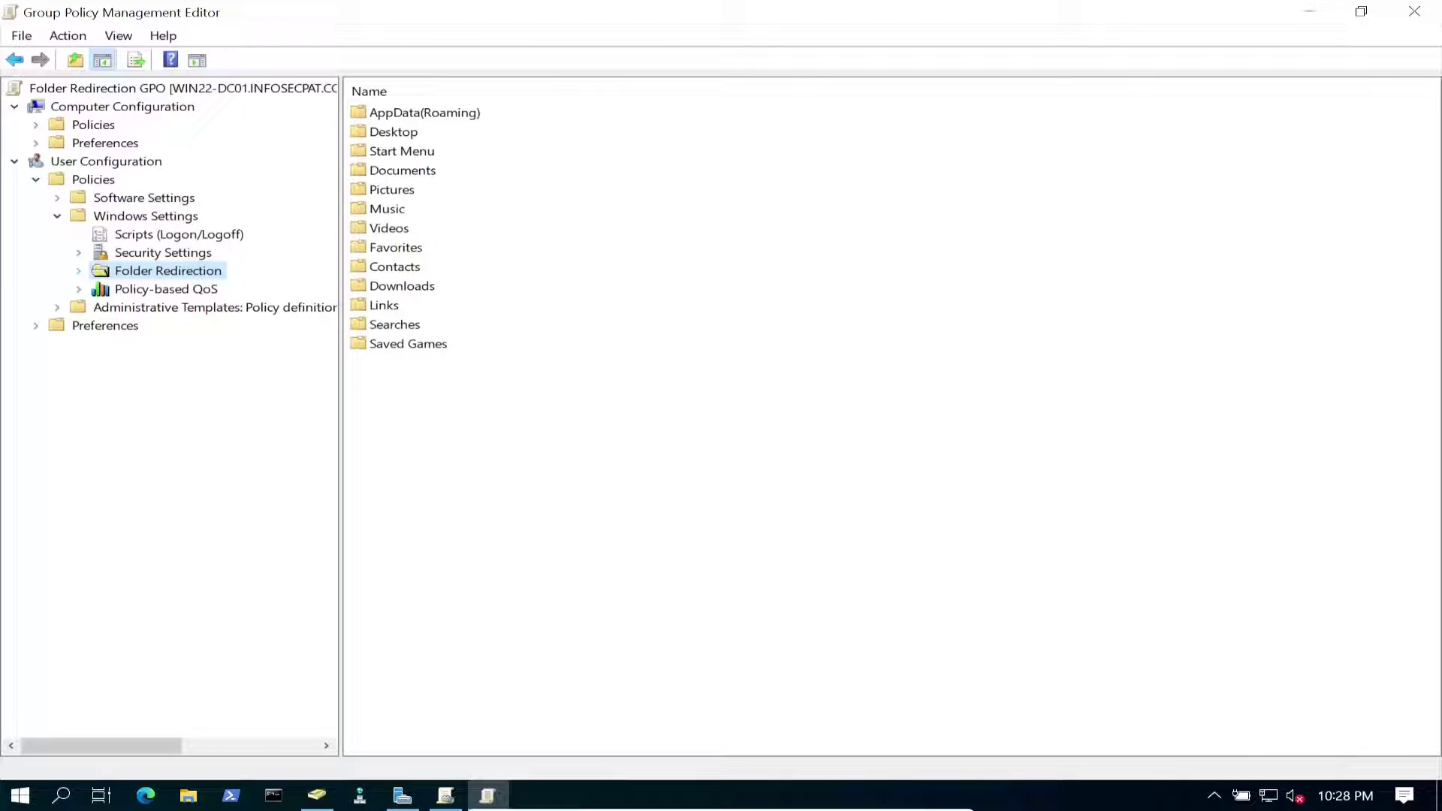
key(Right)
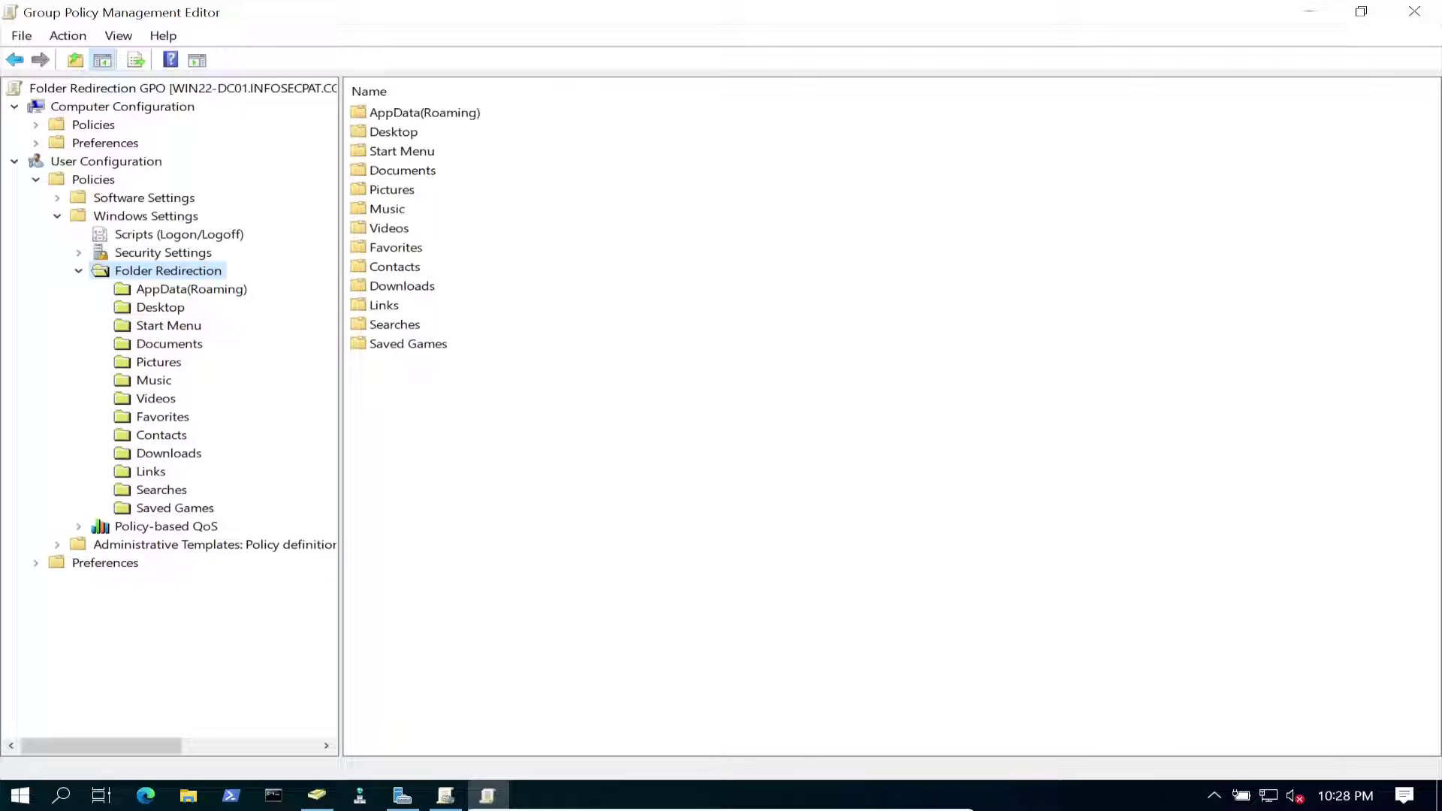
click(160, 307)
click(169, 343)
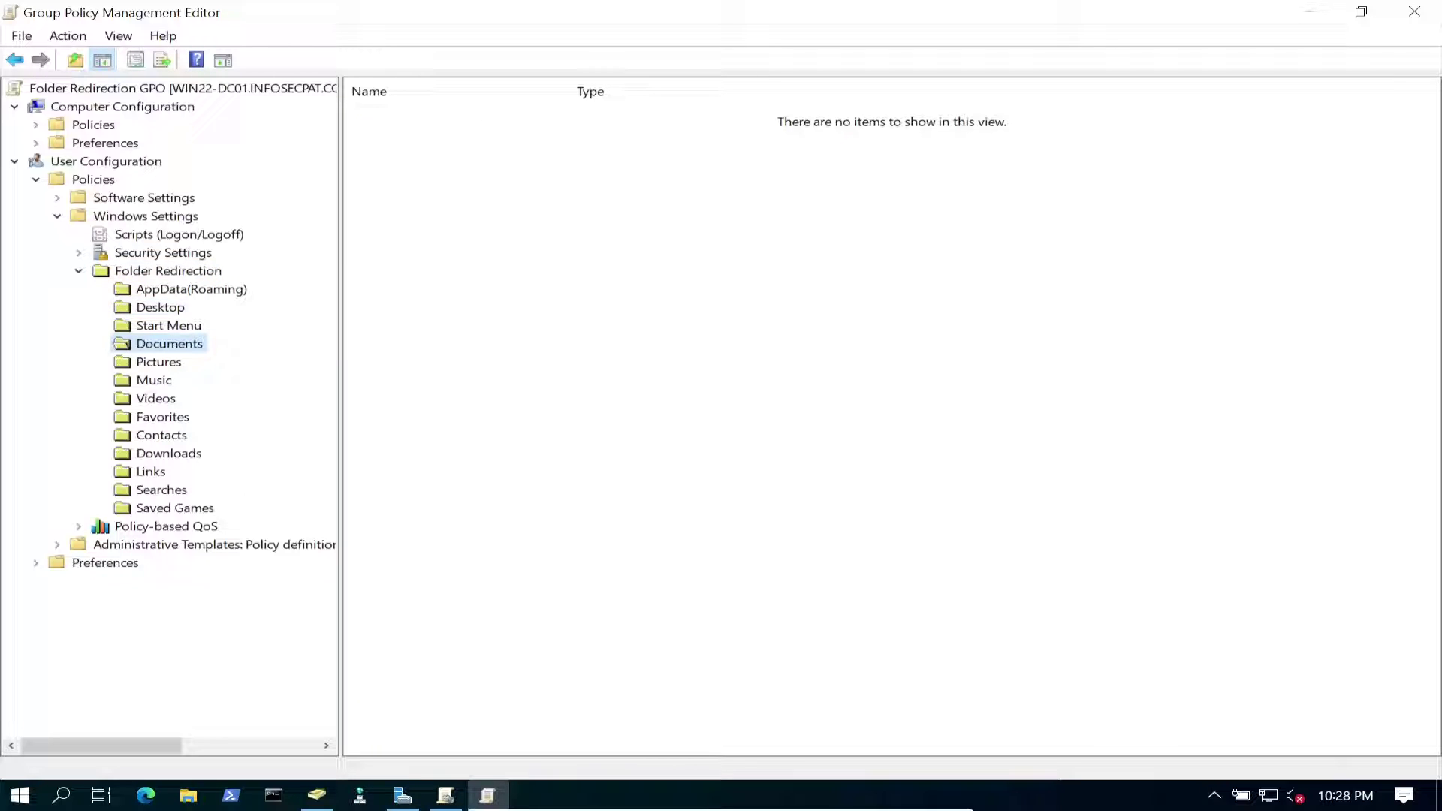
click(160, 307)
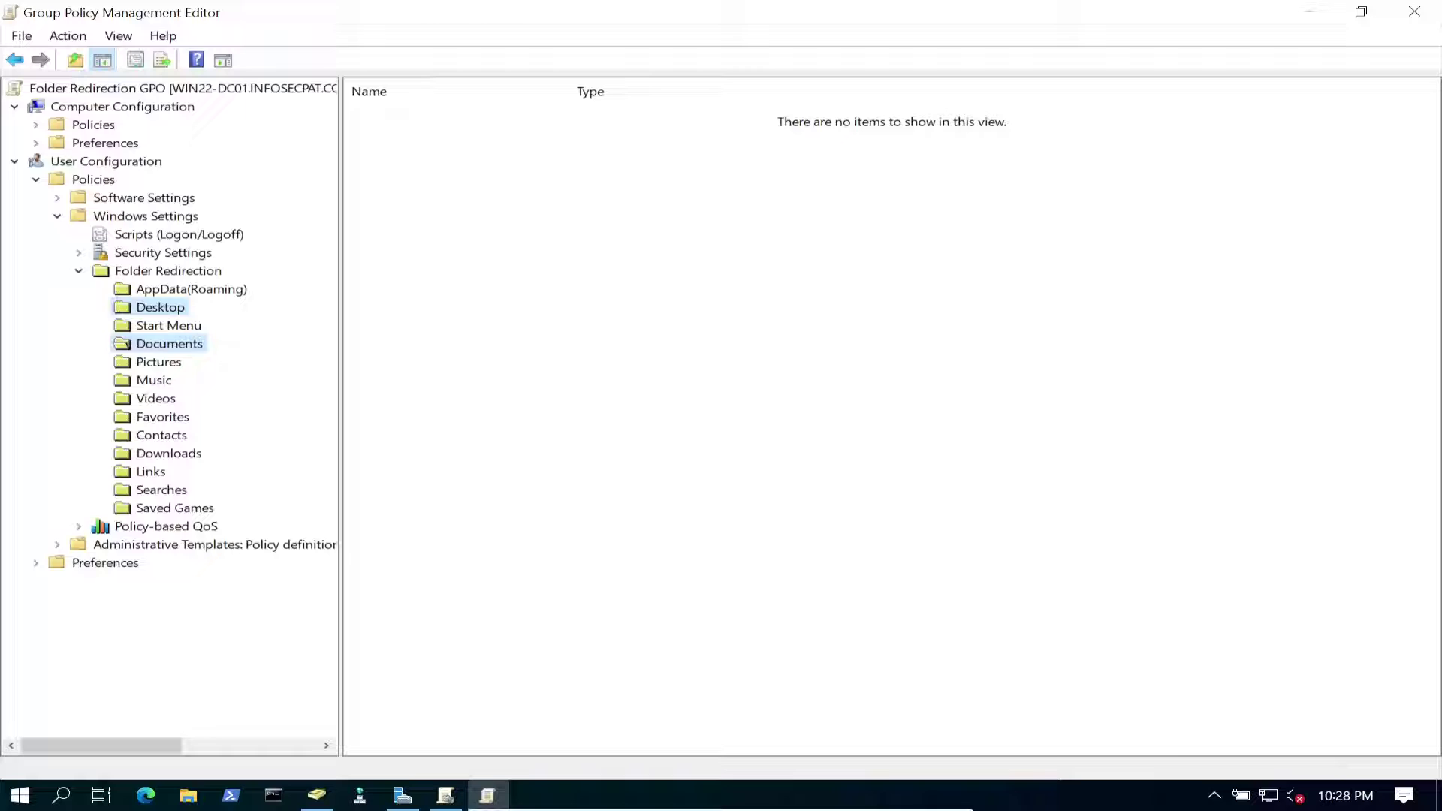
right_click(165, 307)
Set Desktop redirection to Basic, redirecting everyone's folder to the same location.
key(Return)
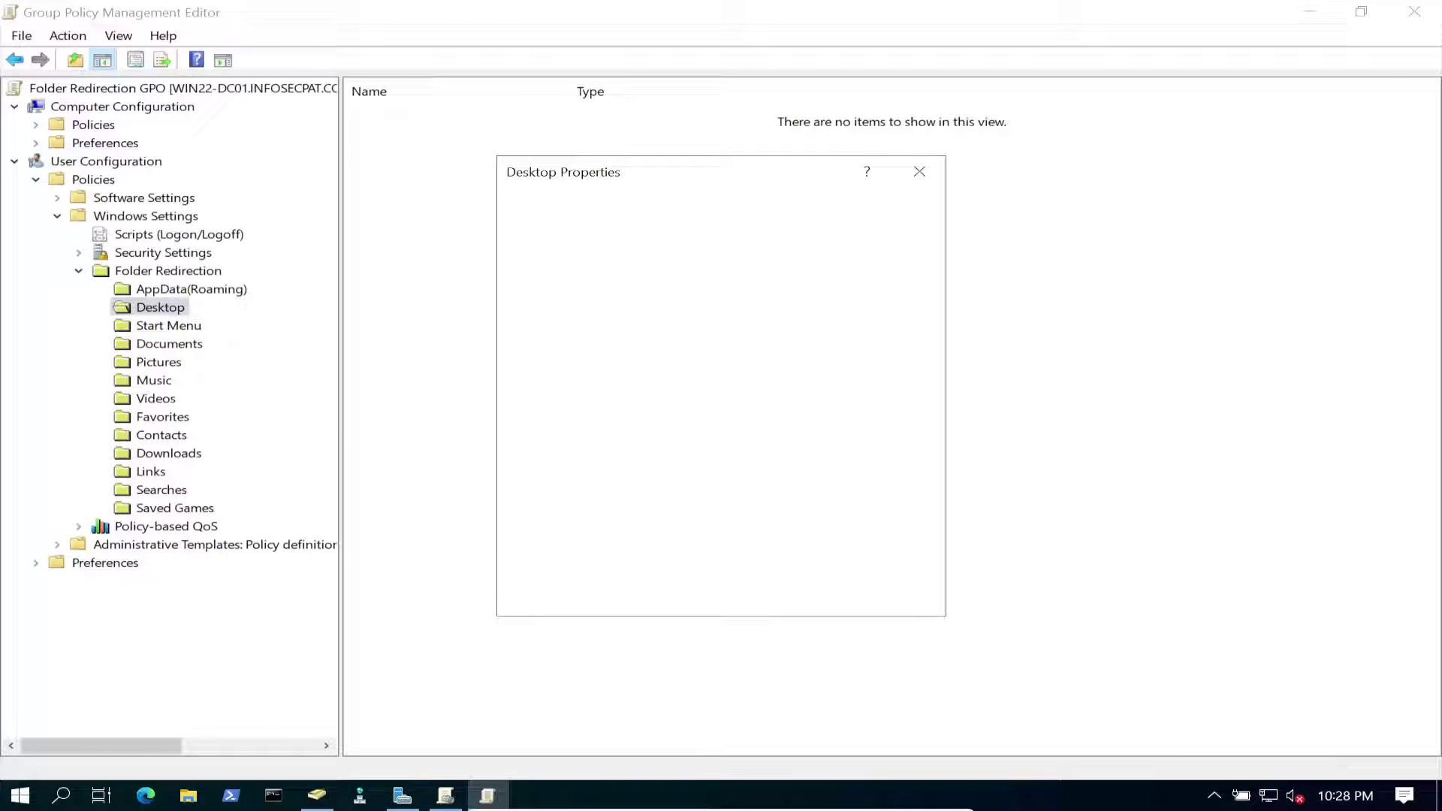
drag(563, 172, 472, 169)
click(819, 281)
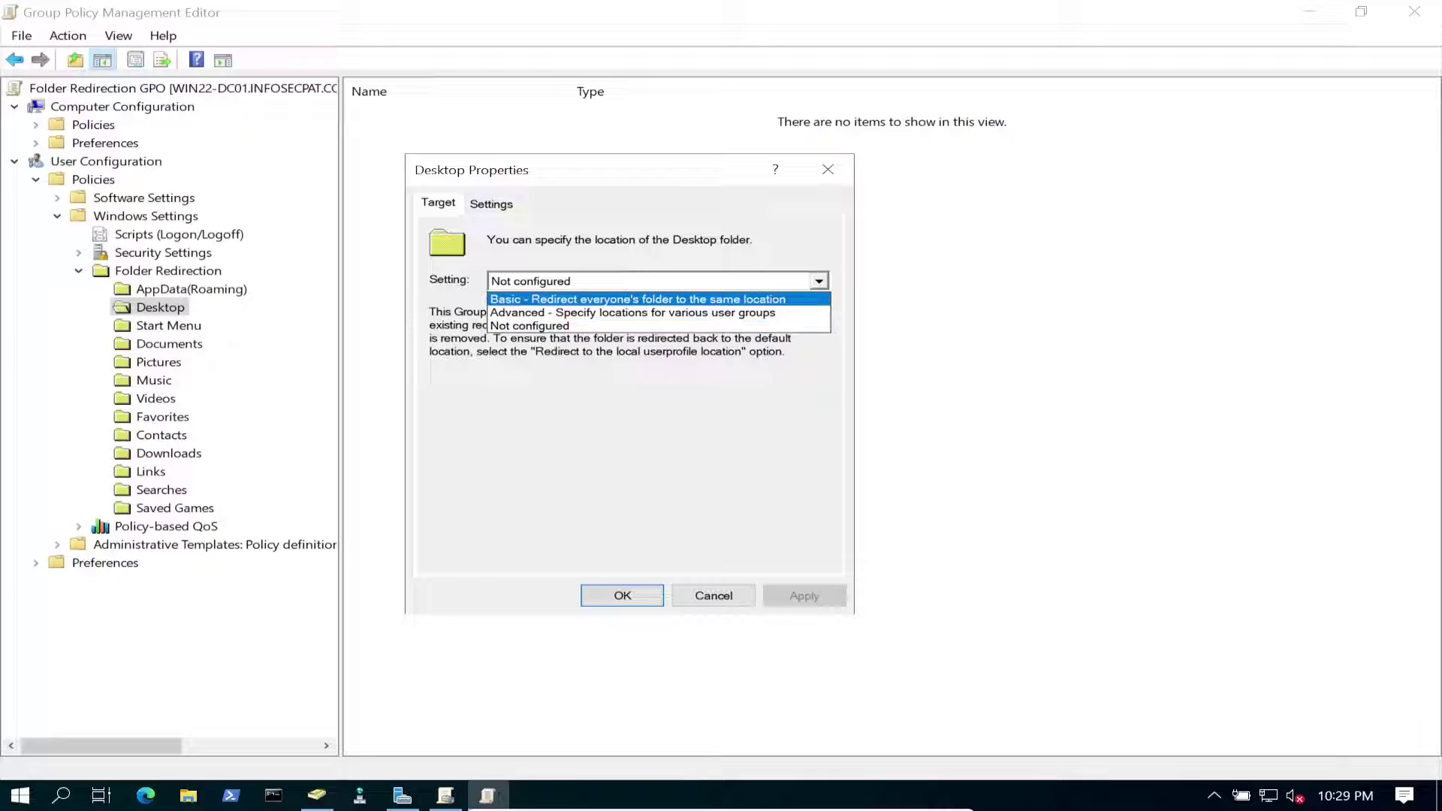
click(518, 299)
Browse to the local C:\Folderredir folder as the initial root path.
click(503, 454)
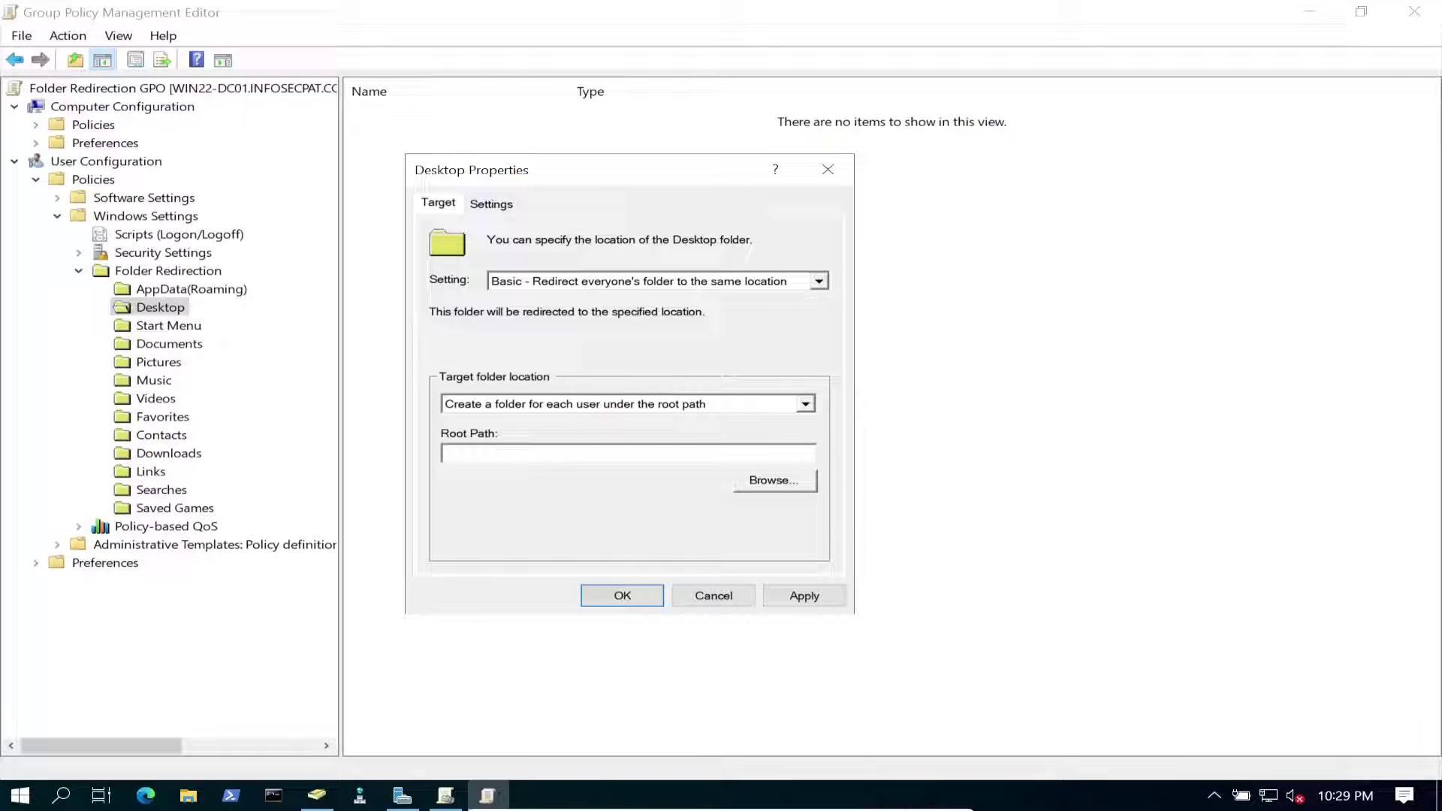
text(\\)
key(Tab)
key(space)
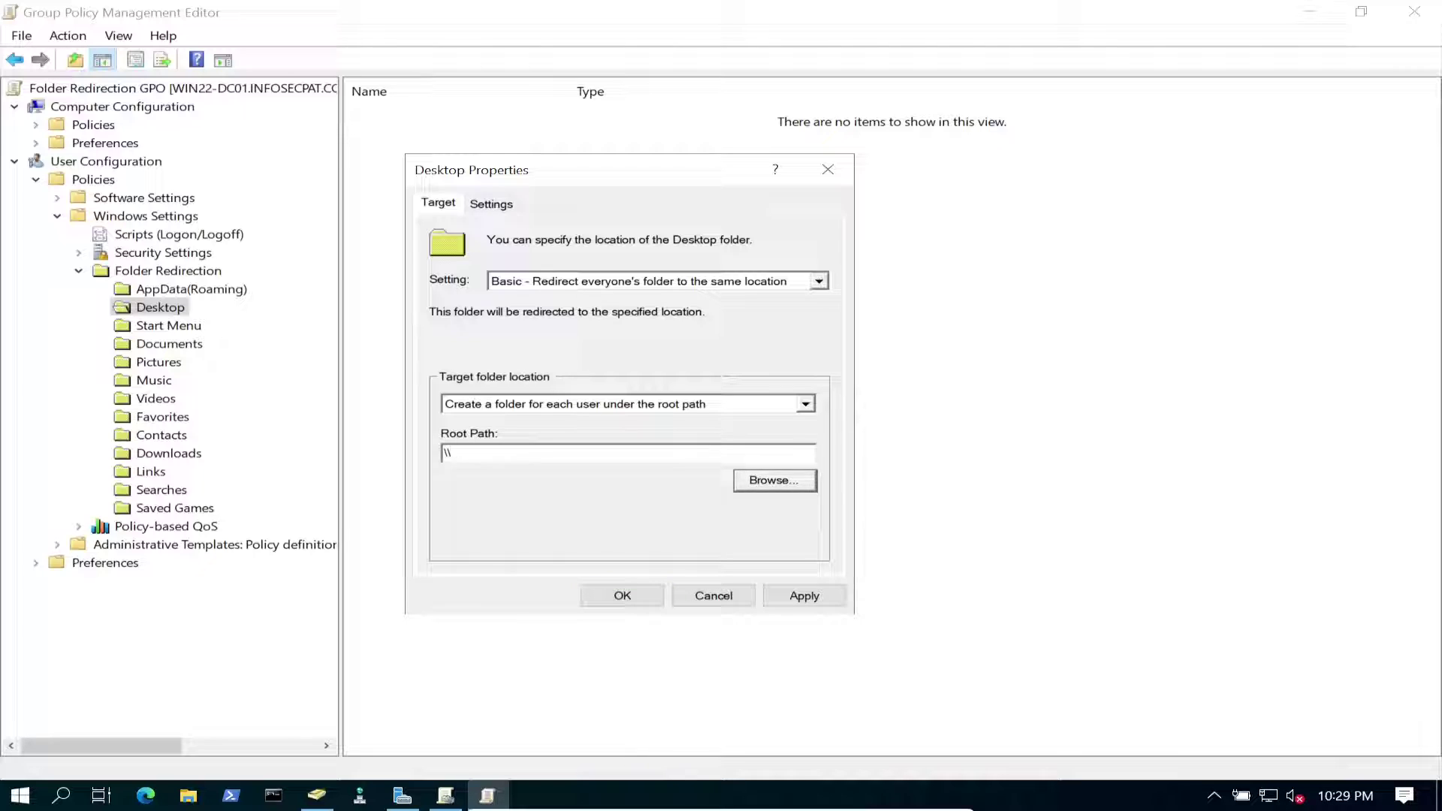
click(666, 476)
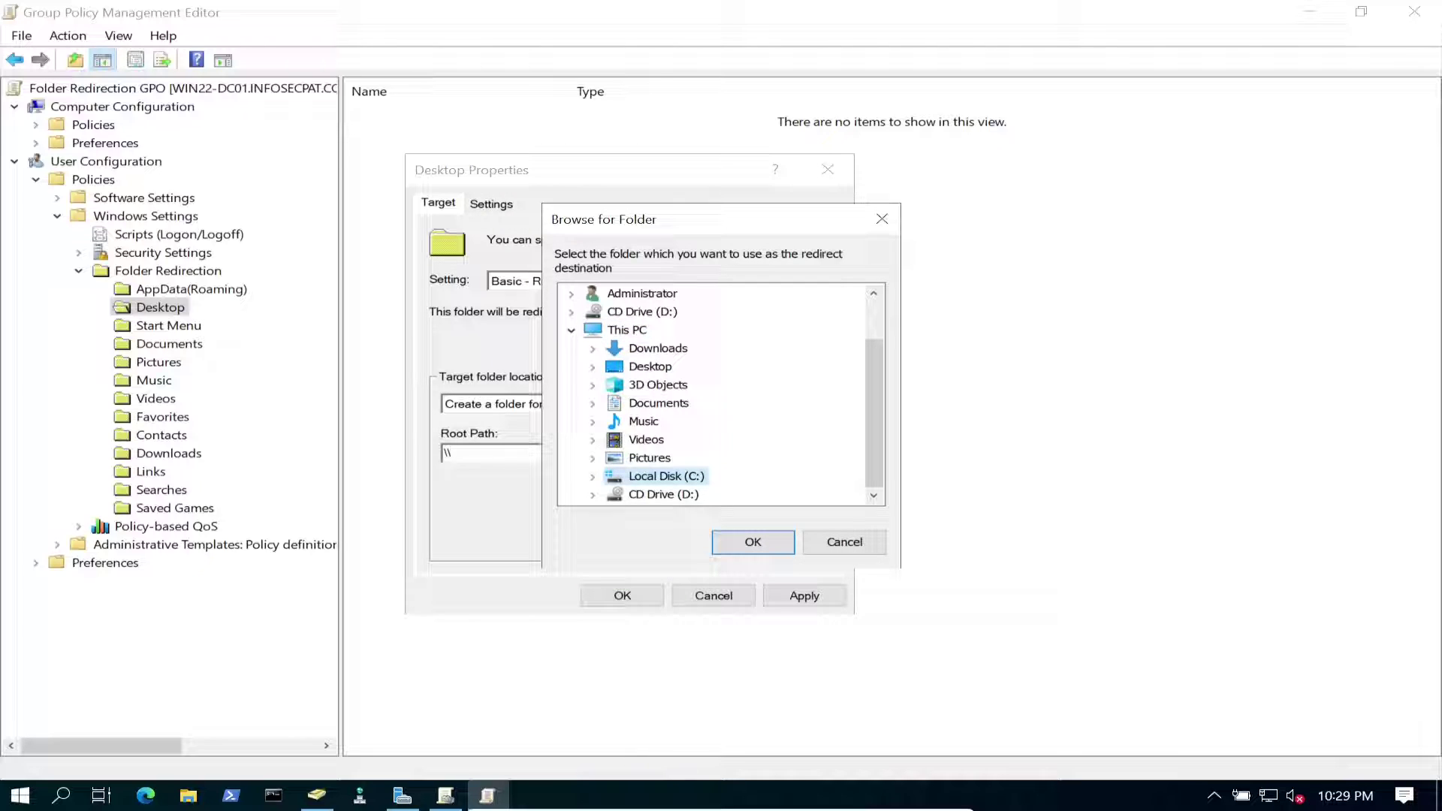
key(Right)
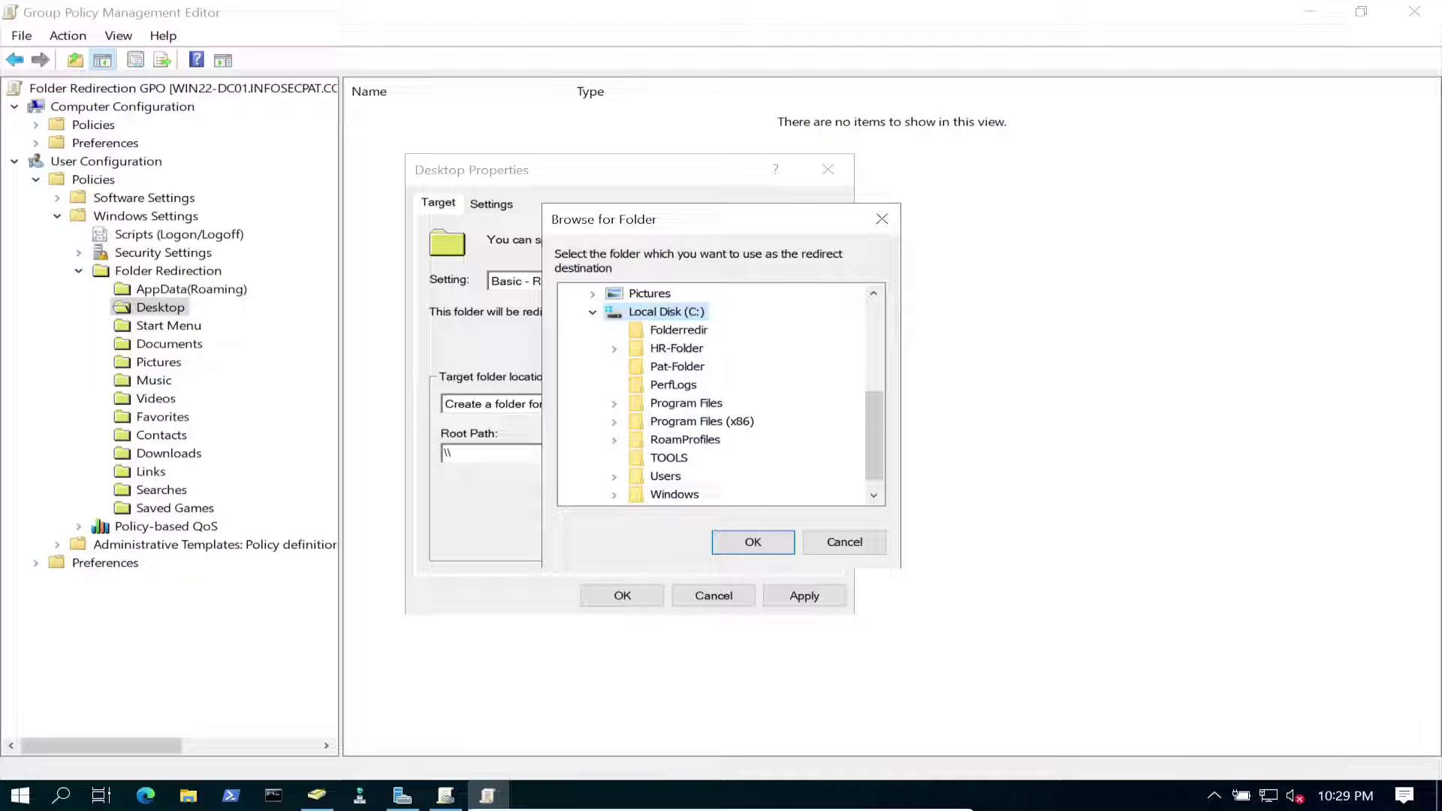
click(678, 330)
click(752, 541)
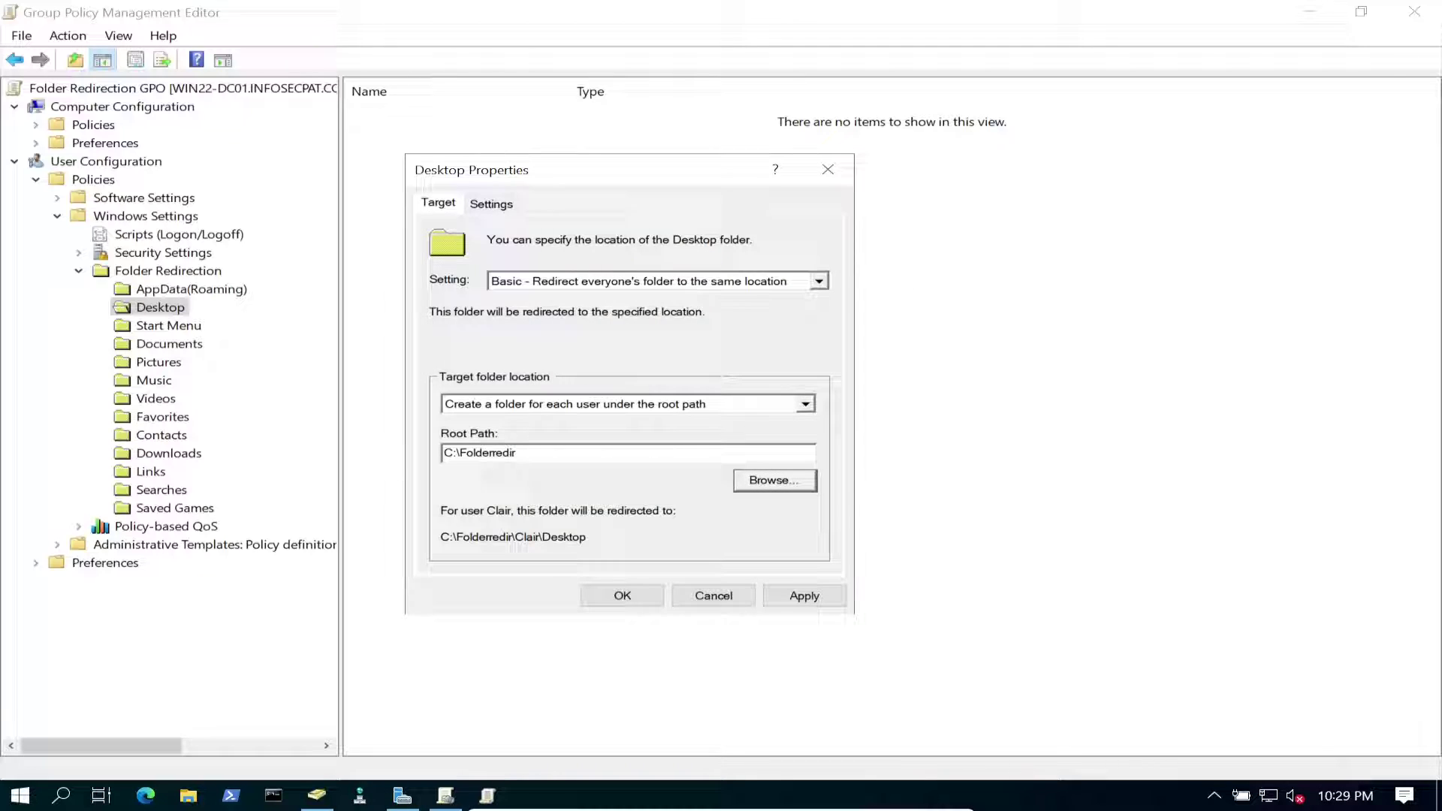
Replace the root path with \\win22-dc01\folderredir$ and move to the Settings page.
drag(560, 458, 347, 454)
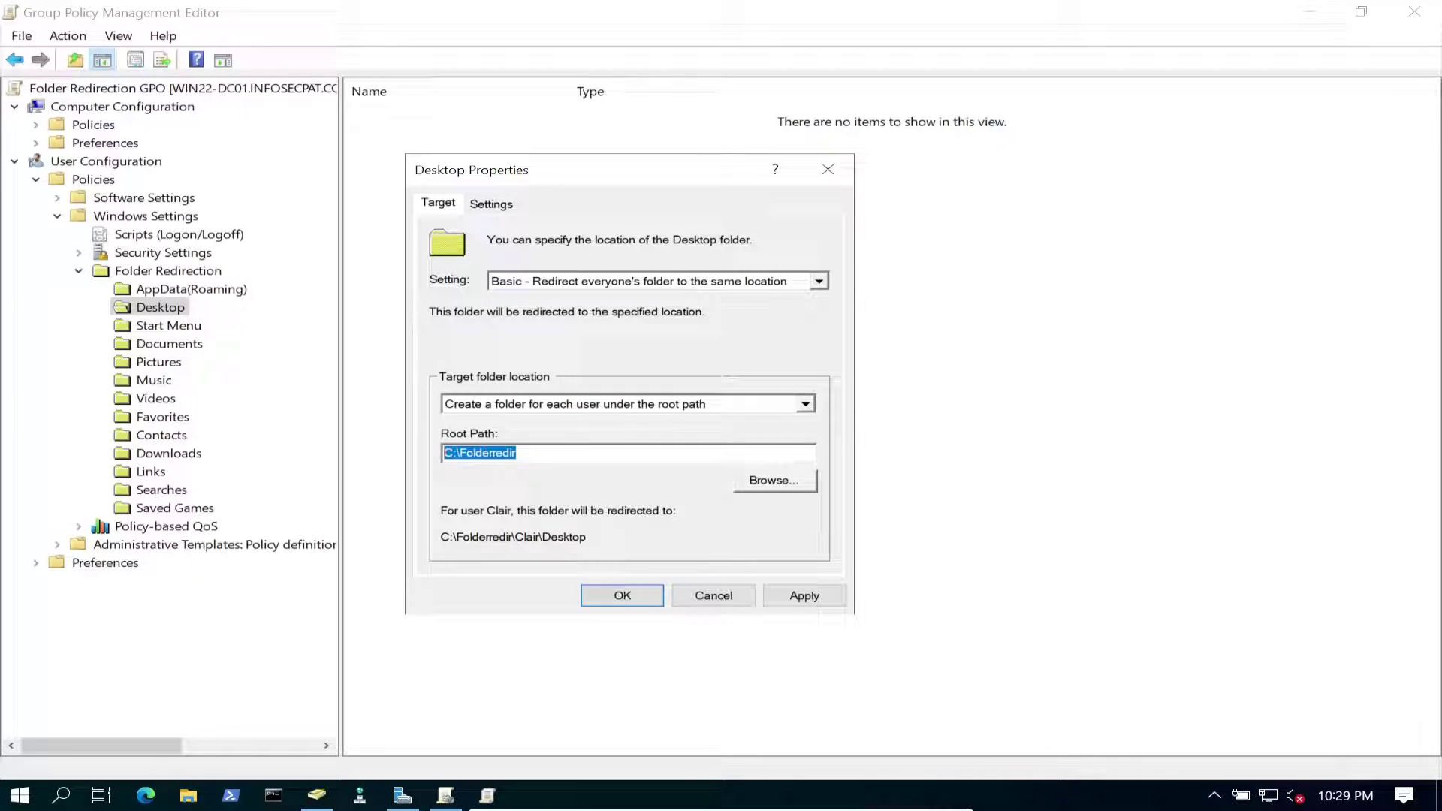
key(BackSpace)
text(\\wiun)
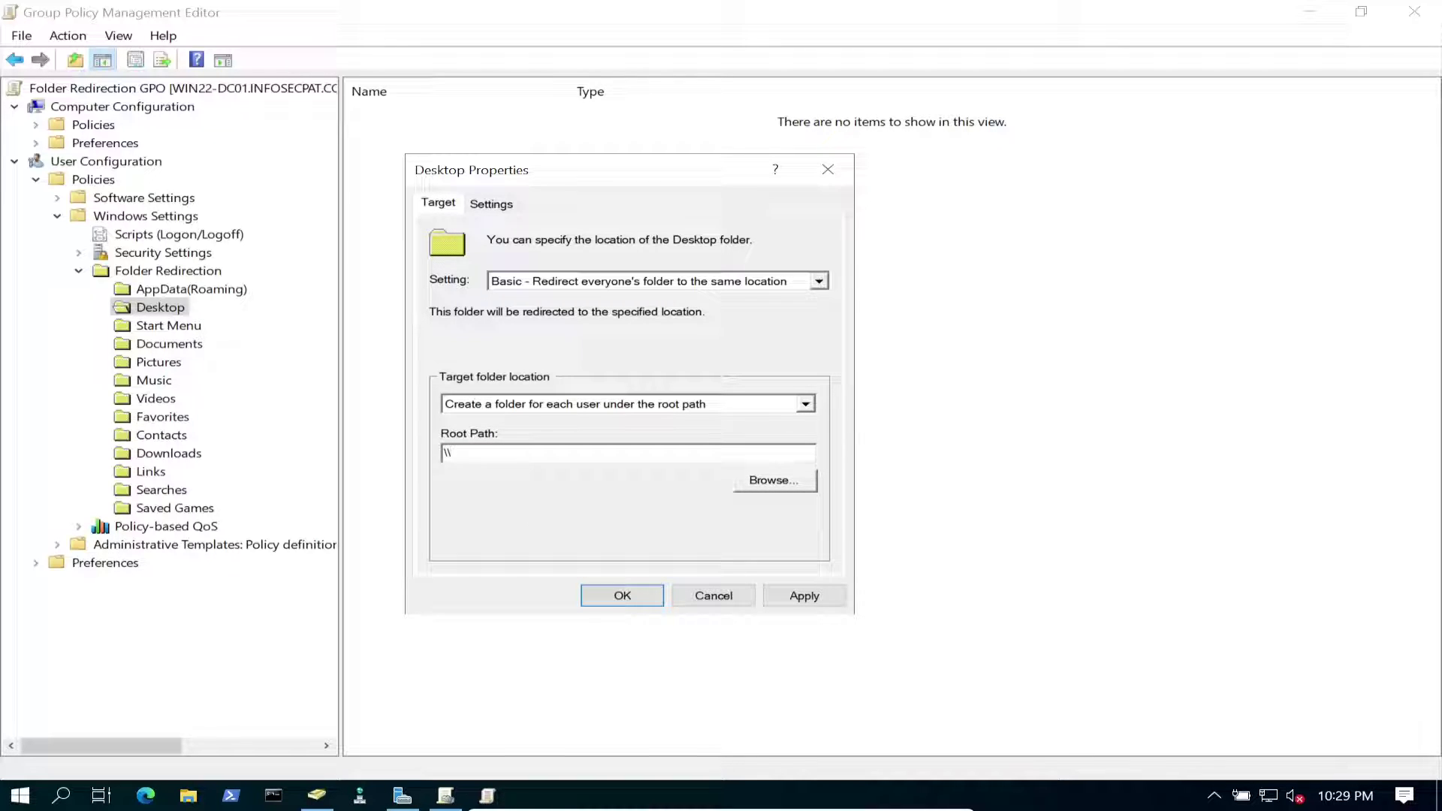
key(BackSpace)
key(BackSpace)
text(n)
key(BackSpace)
text(n22-dc01\fol)
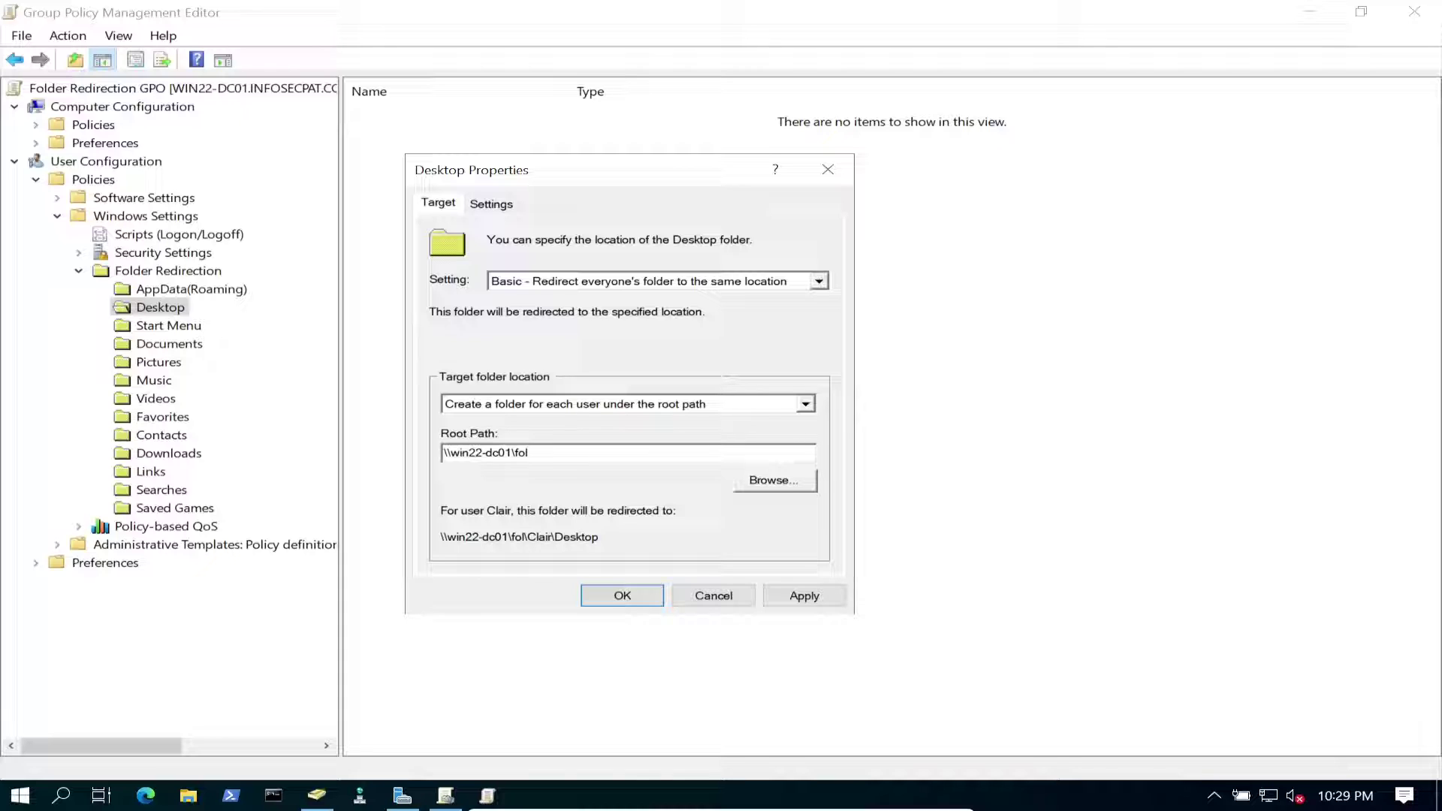
text(derredir)
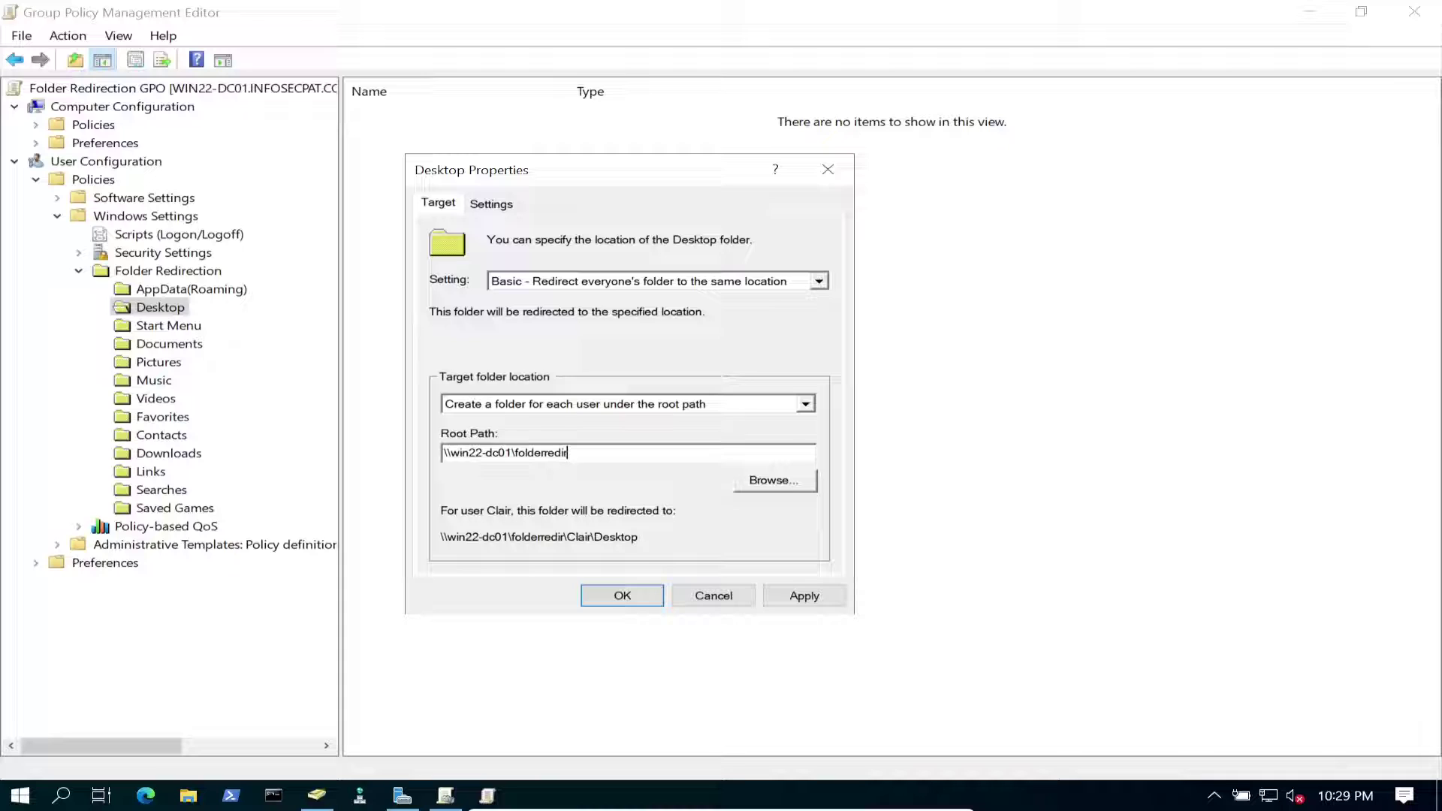
text($)
key(ctrl+a)
key(ctrl+c)
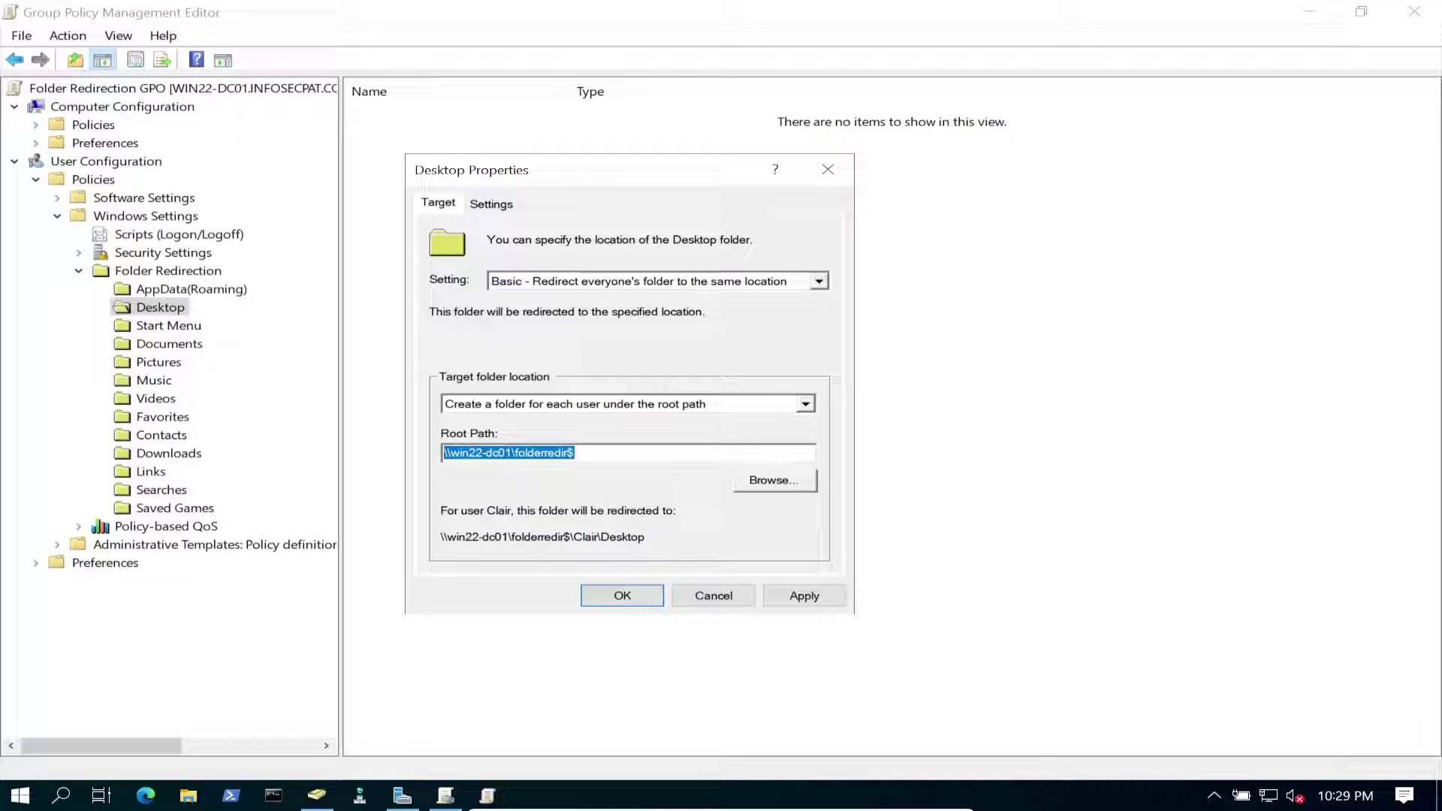
key(ctrl+Tab)
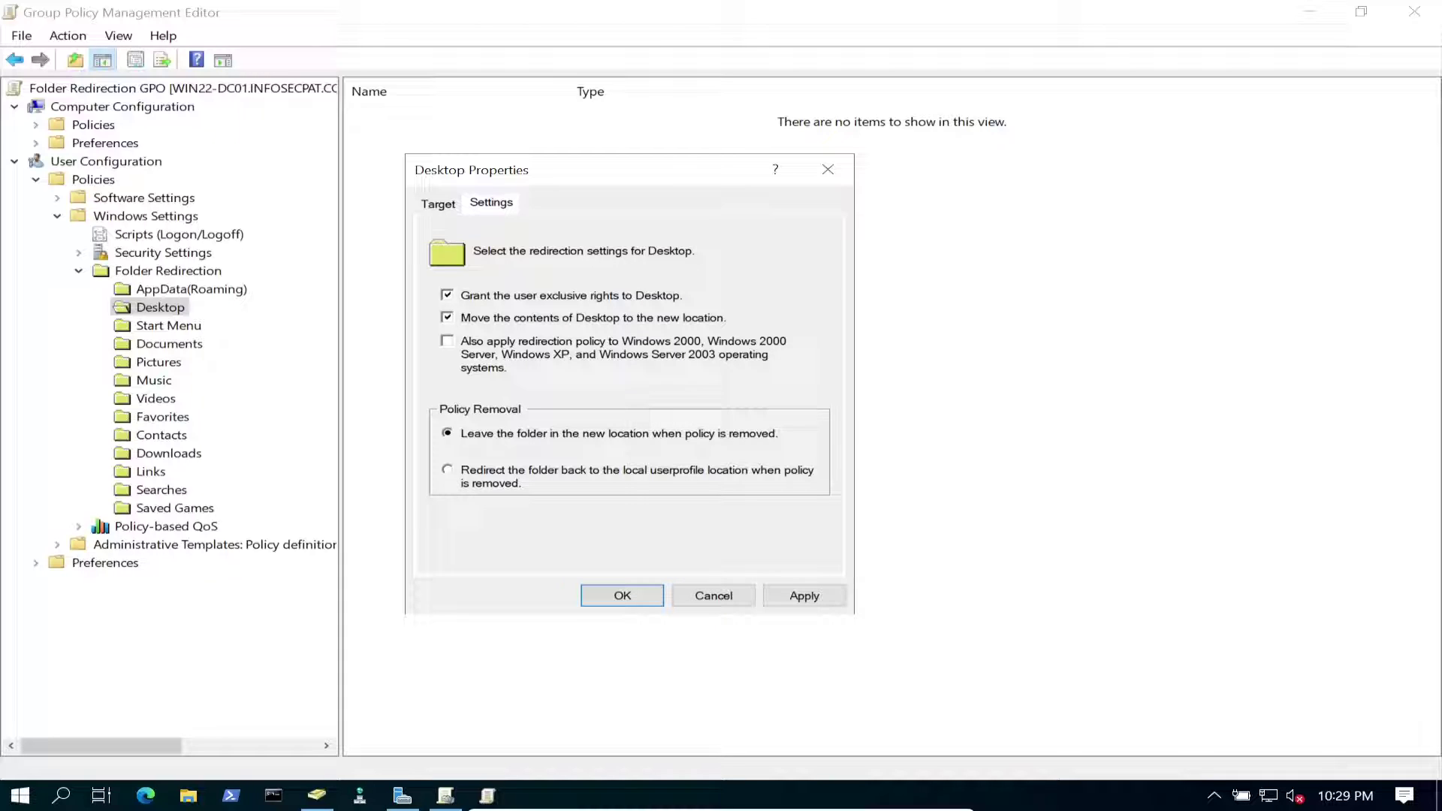
Make Desktop redirect back to the local profile on policy removal, apply, and accept the warning.
click(447, 469)
click(805, 595)
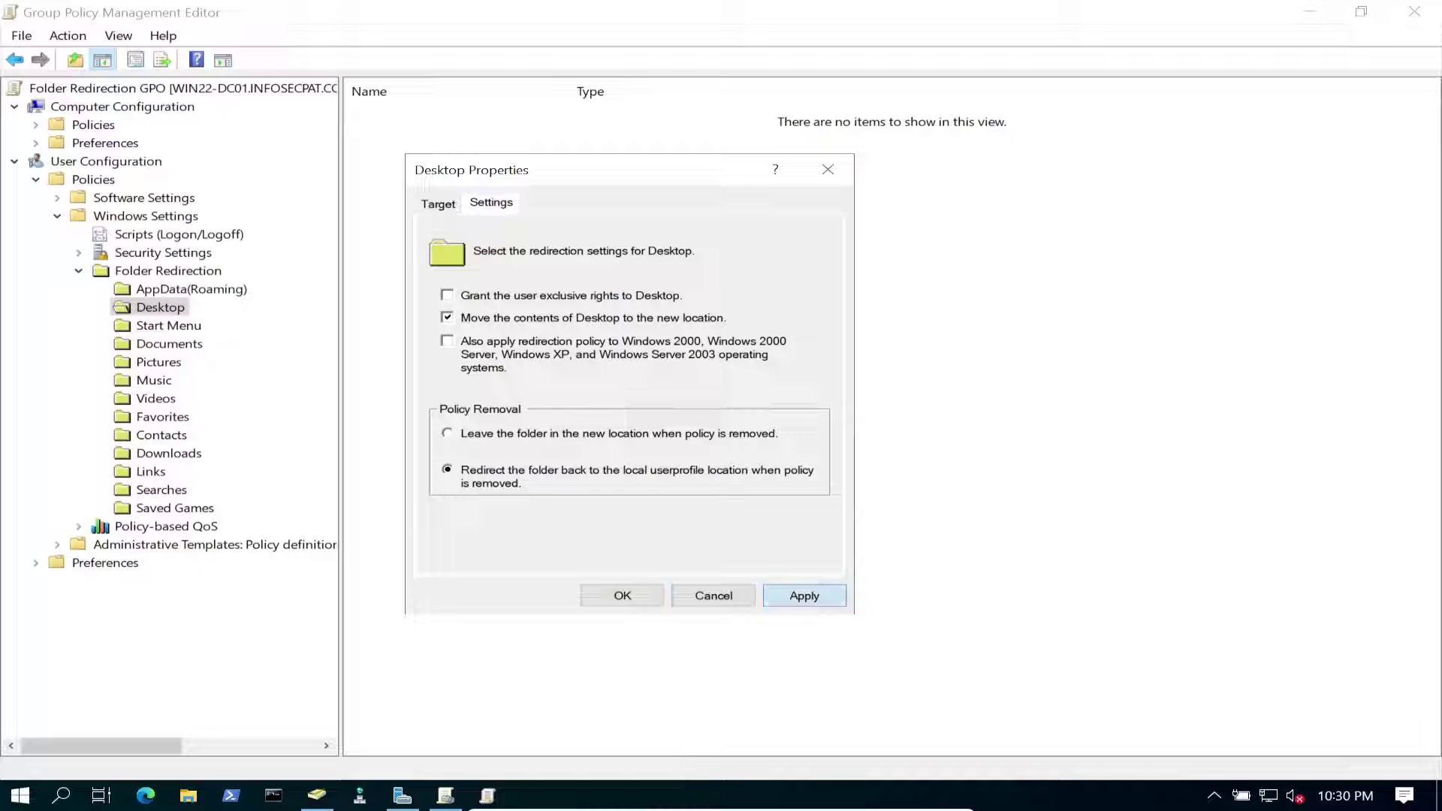
key(Return)
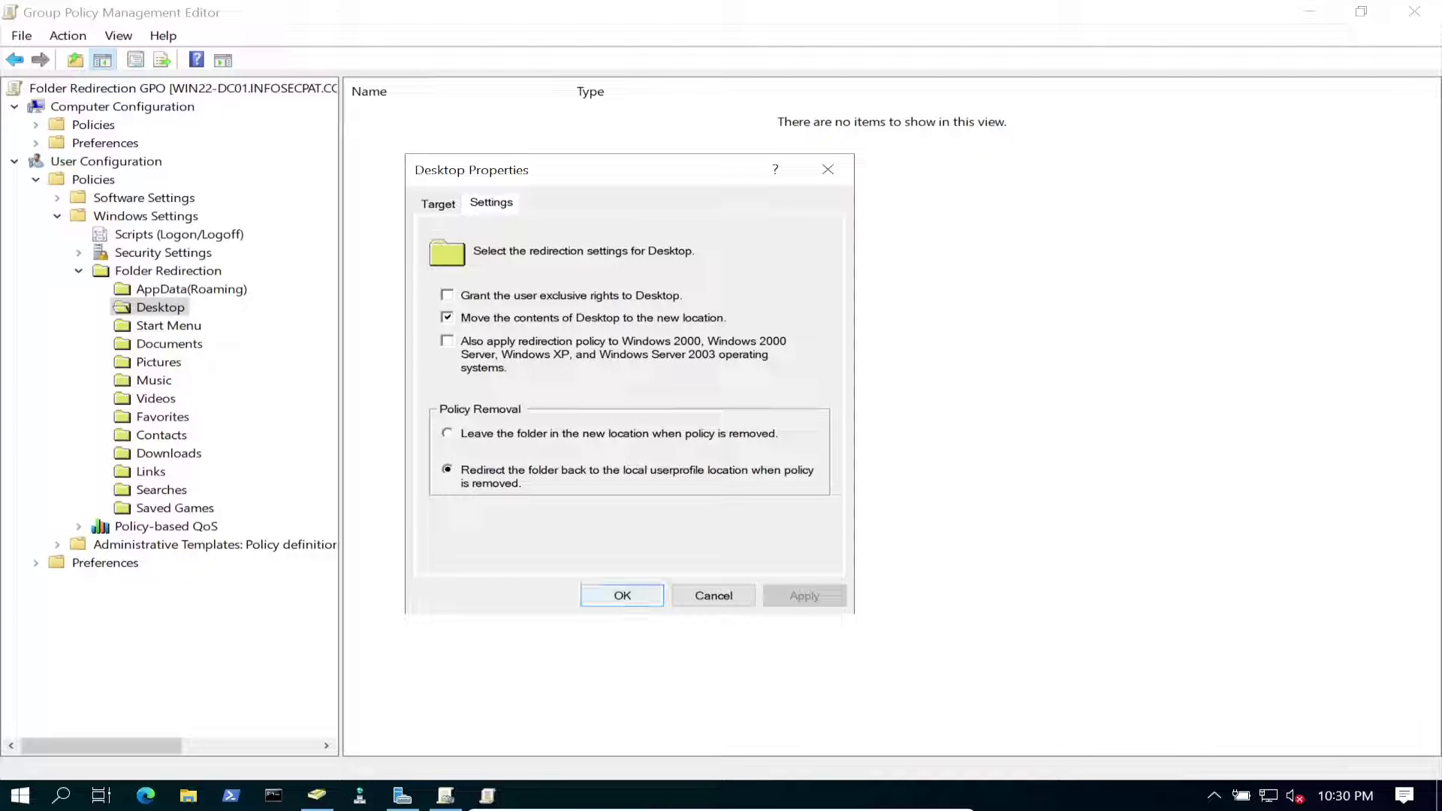
key(Return)
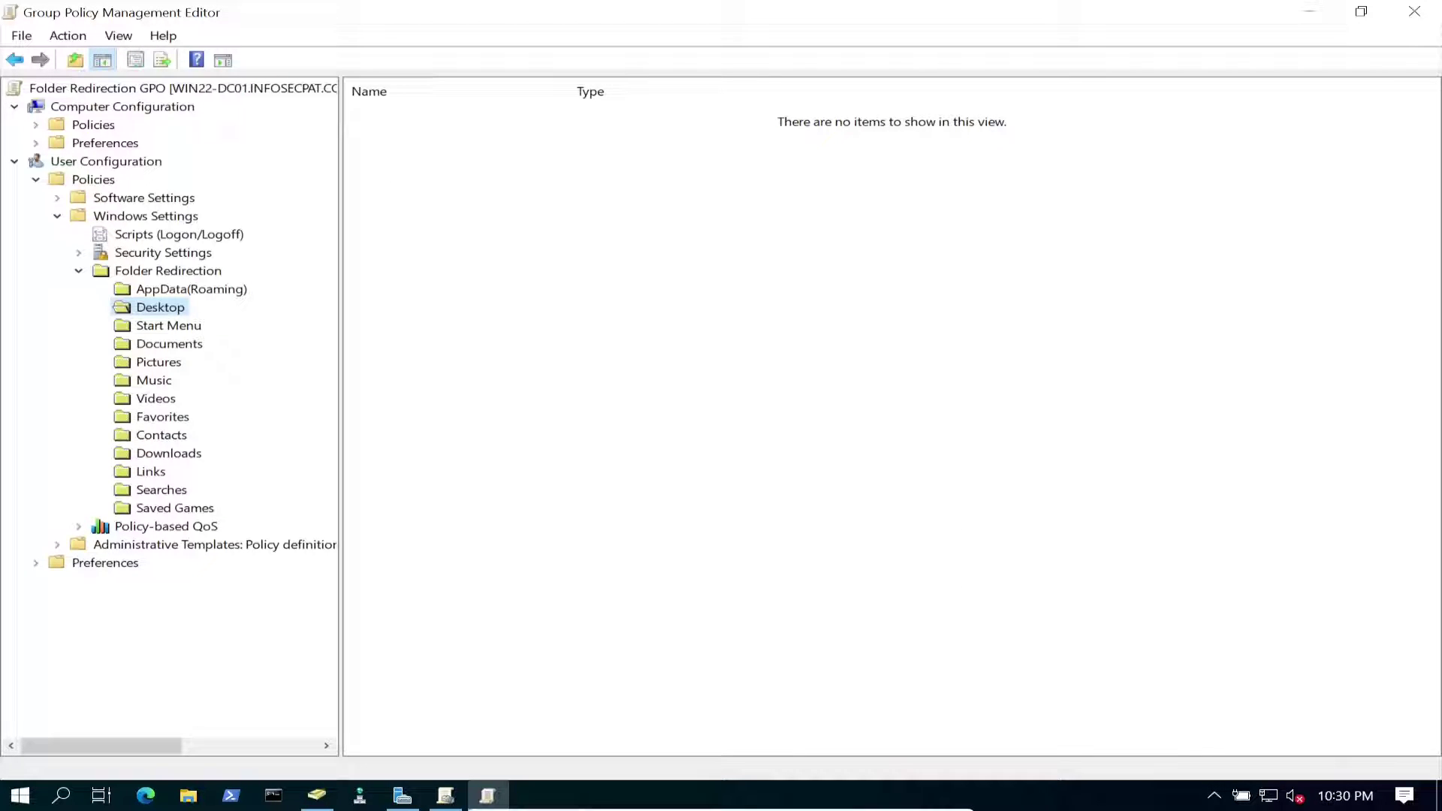
Set Documents redirection to Basic with root path \\win22-dc01\folderredir$.
click(186, 345)
right_click(188, 345)
click(251, 415)
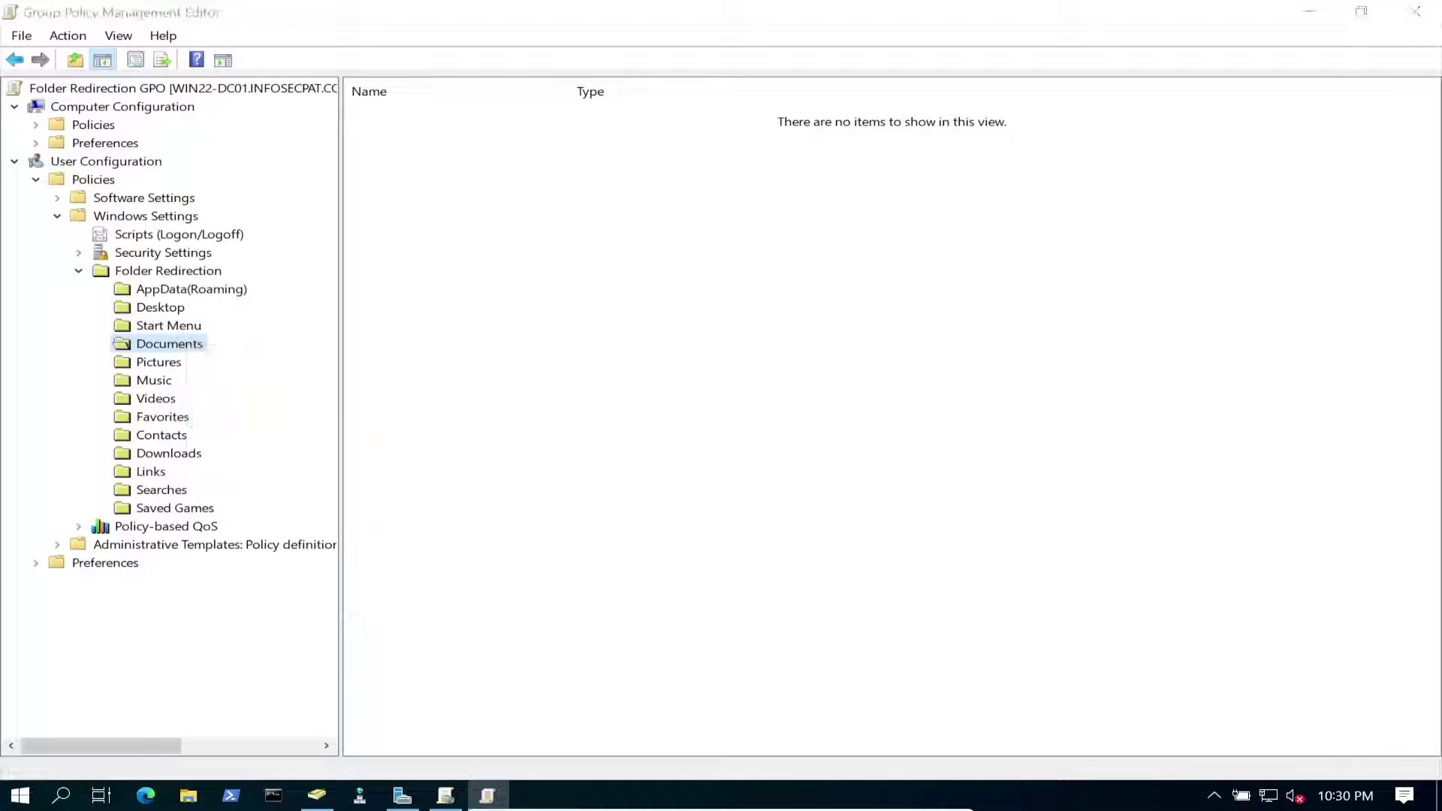
key(alt+Down)
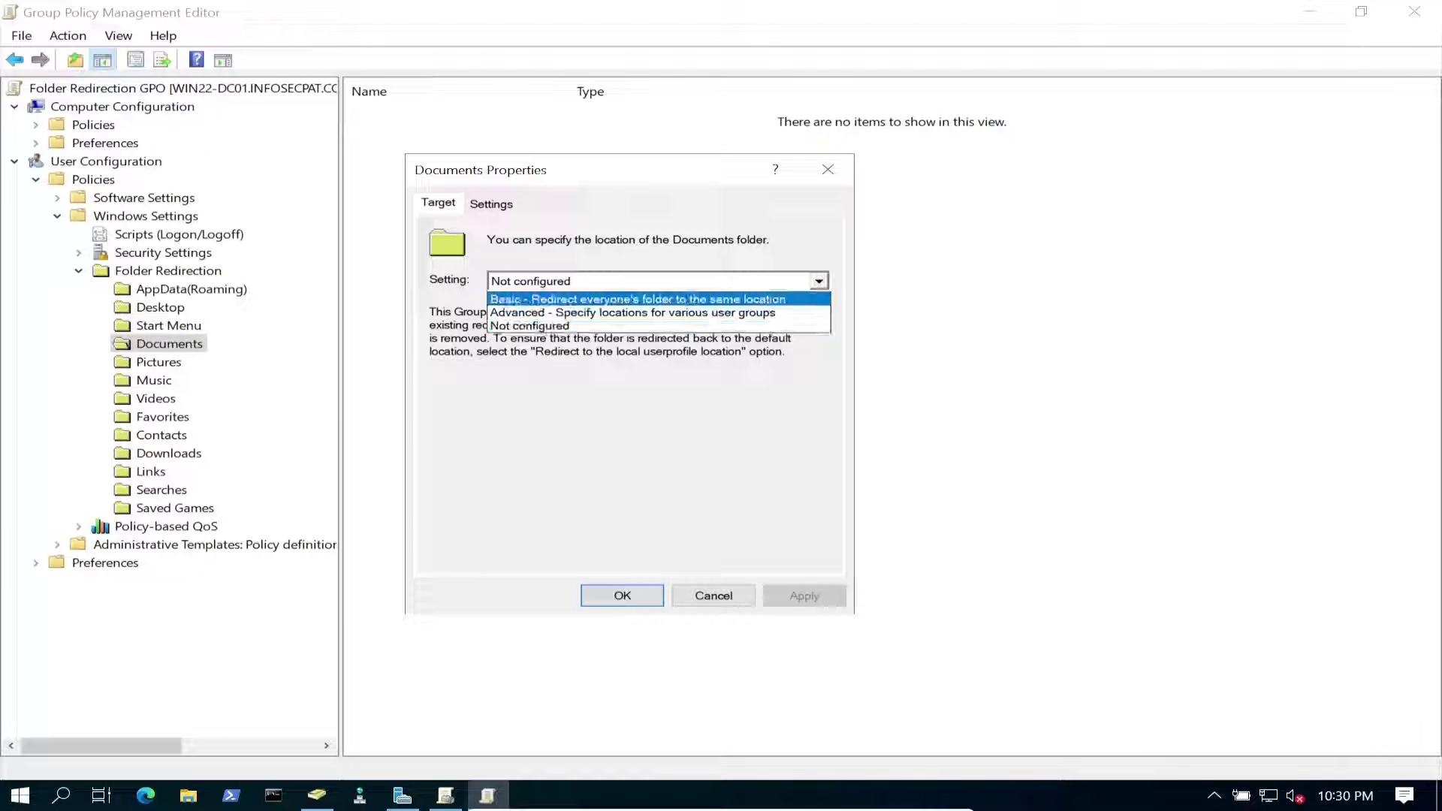
key(Return)
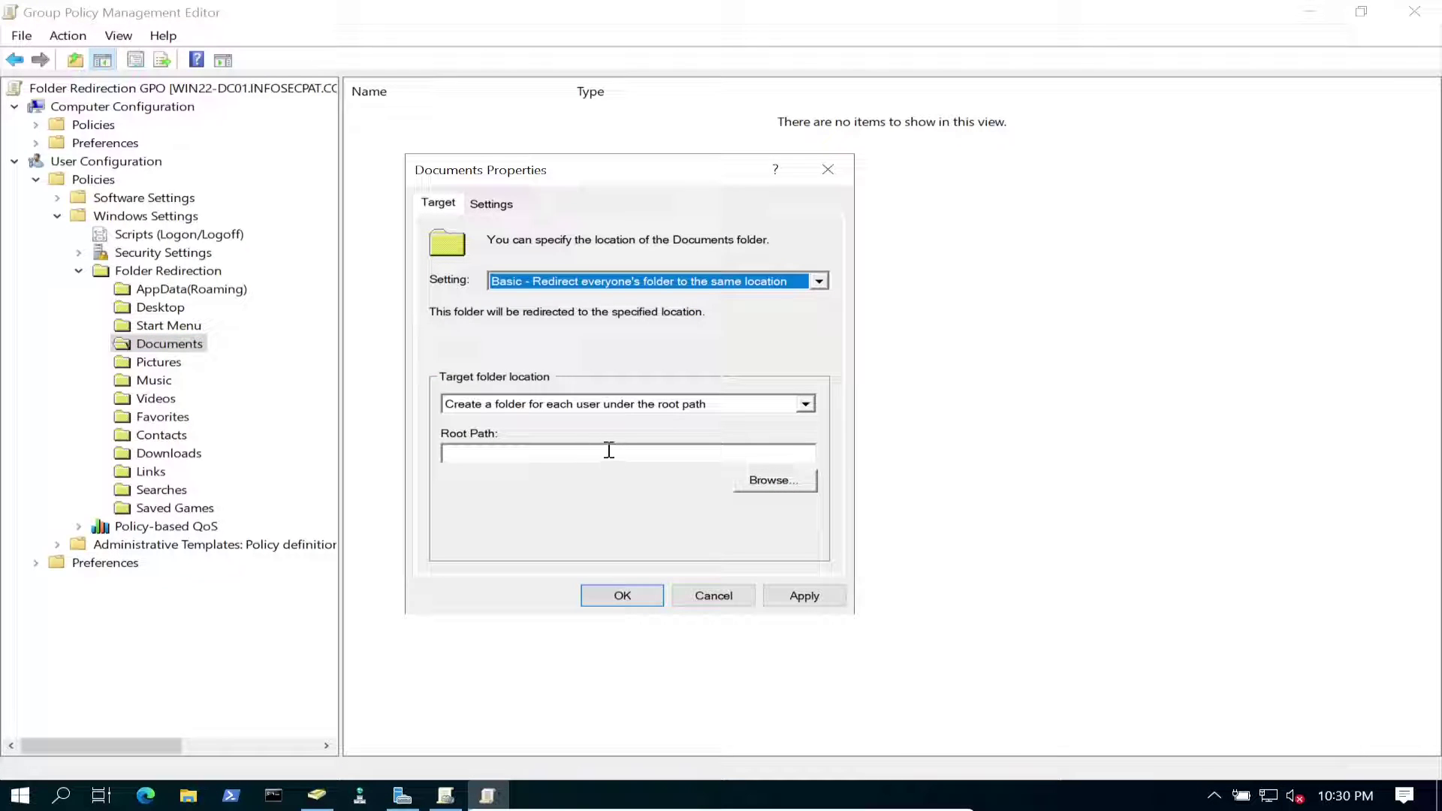
click(603, 452)
key(ctrl+v)
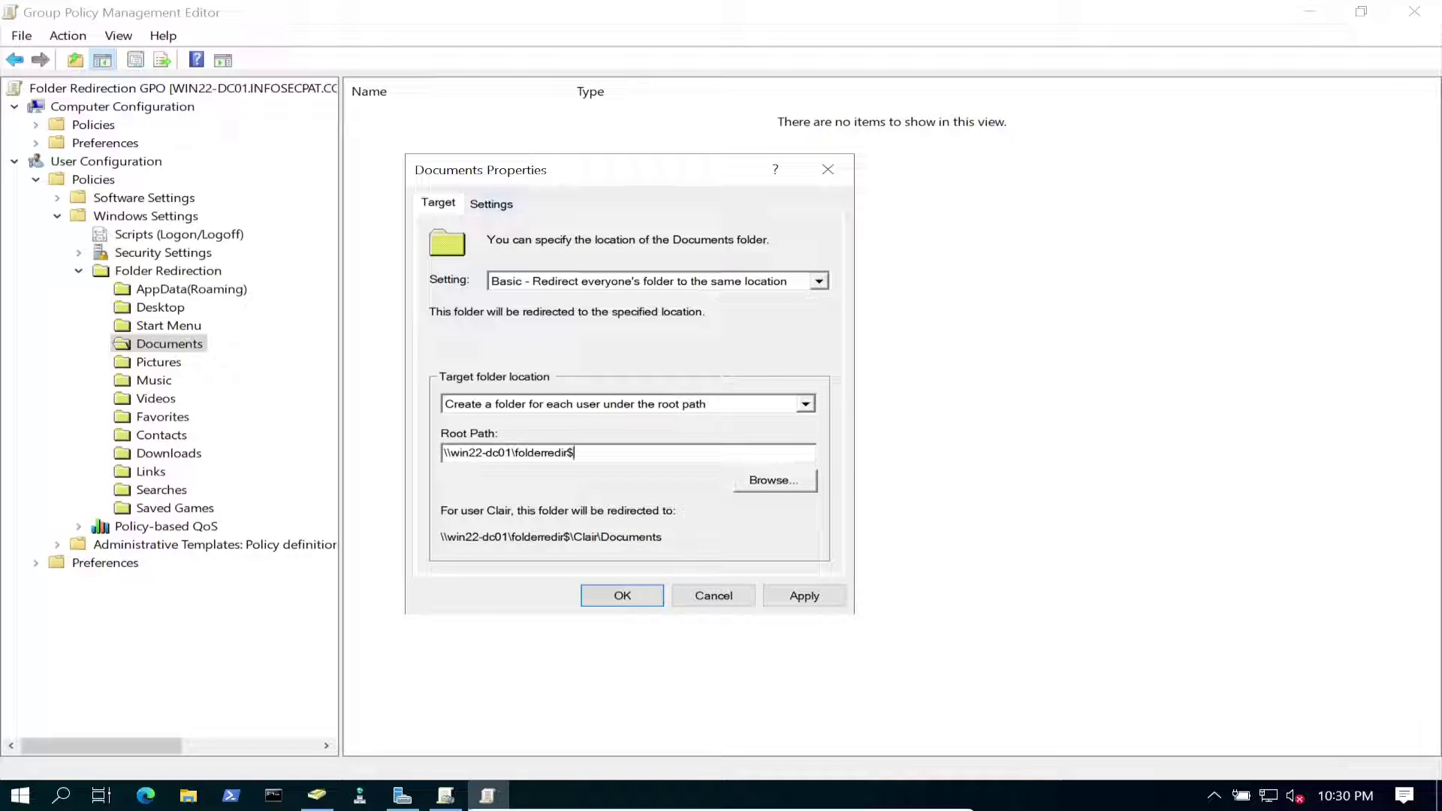
Turn off Grant exclusive rights for Documents, apply, accept the warning and close.
key(ctrl+Tab)
key(Tab)
key(space)
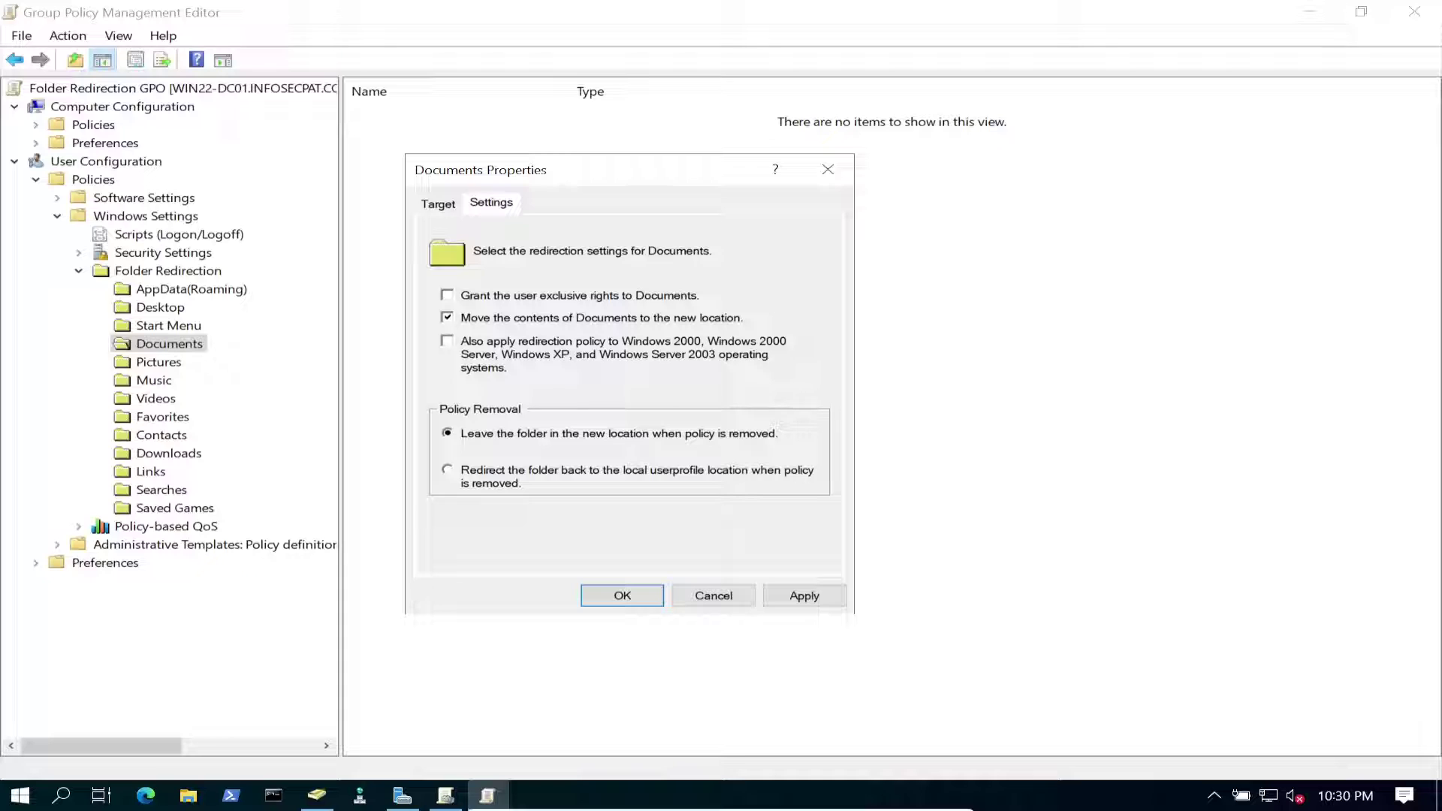
key(Tab)
key(Tab)
key(space)
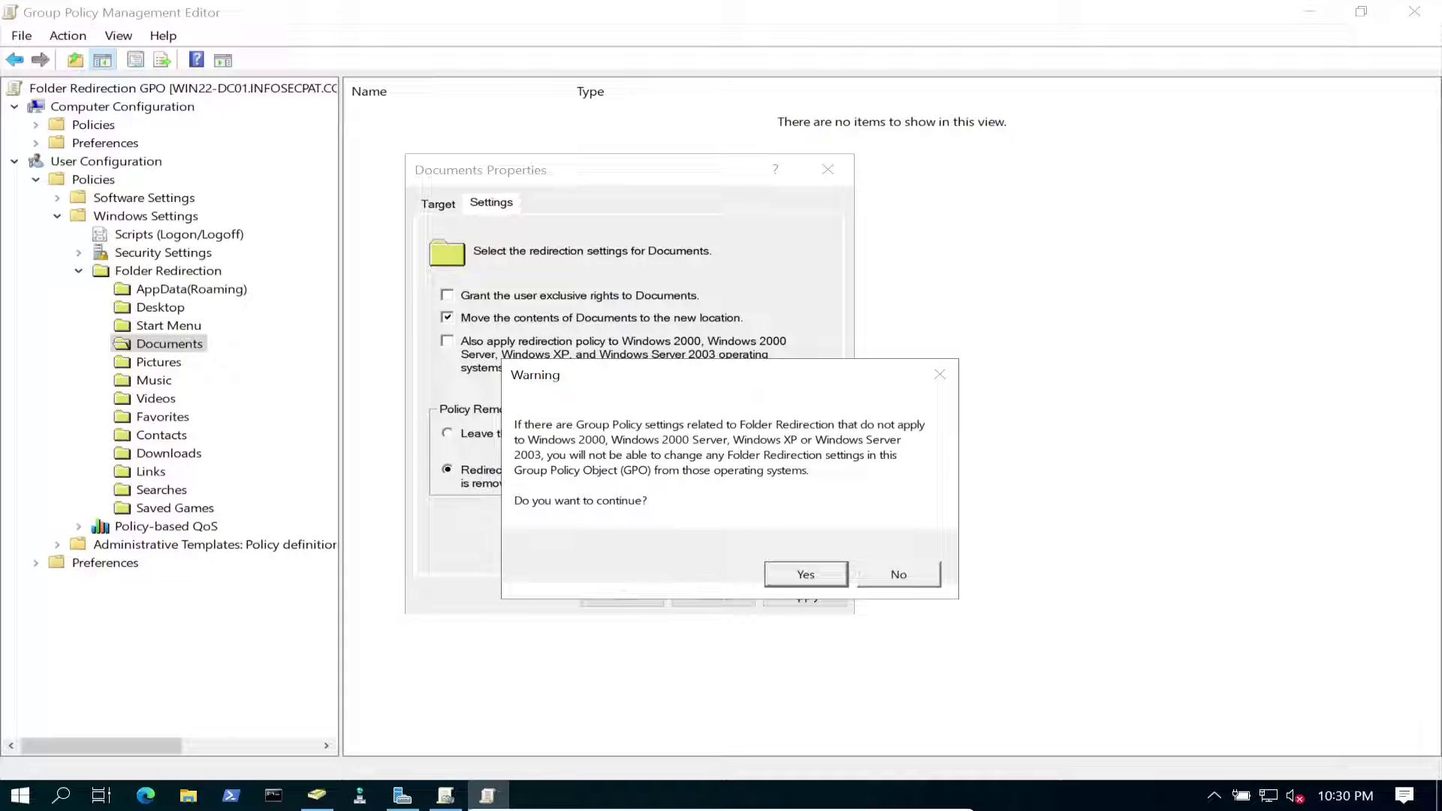
key(Return)
key(Return)
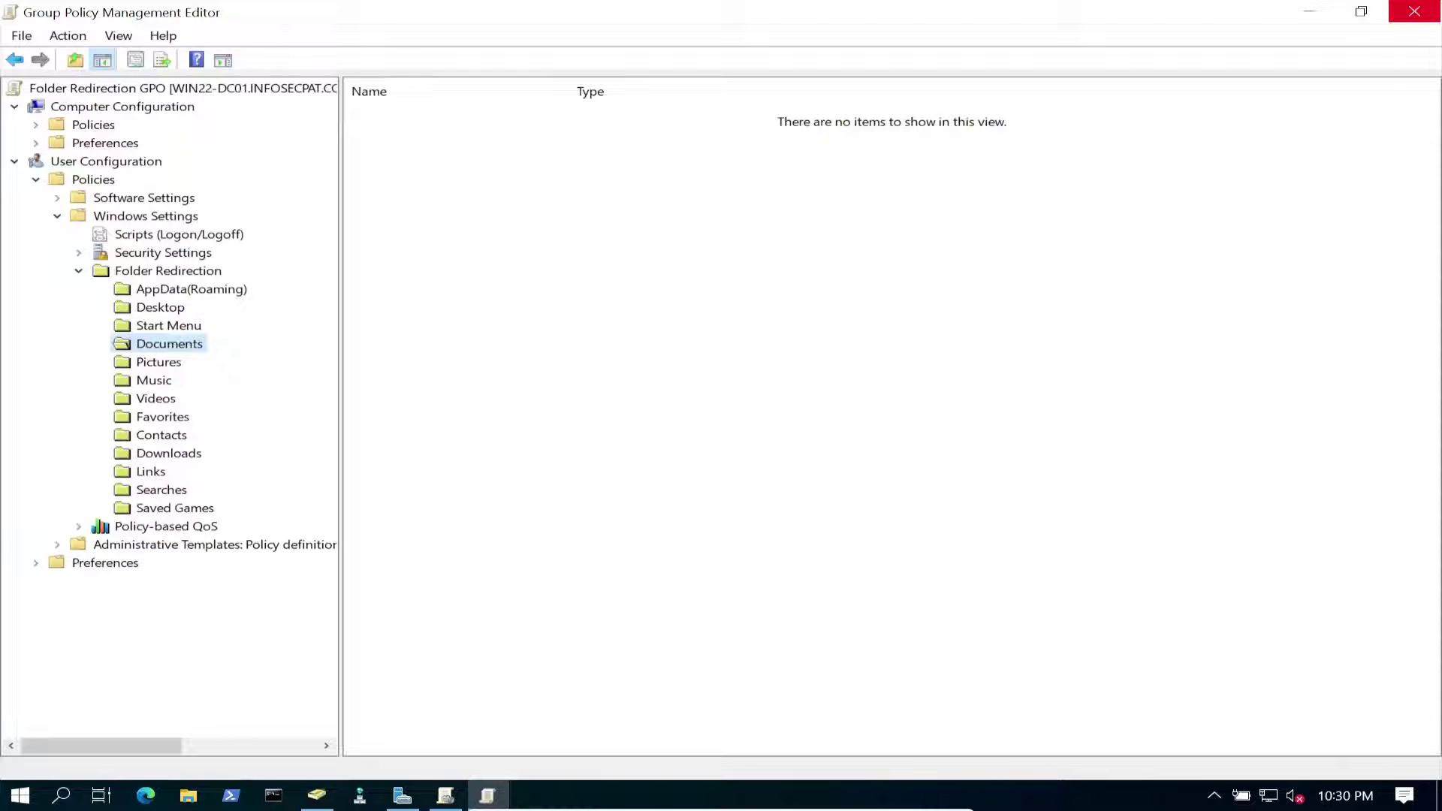
Link Folder Redirection GPO to the Sales OU and dismiss the link warning.
click(1414, 11)
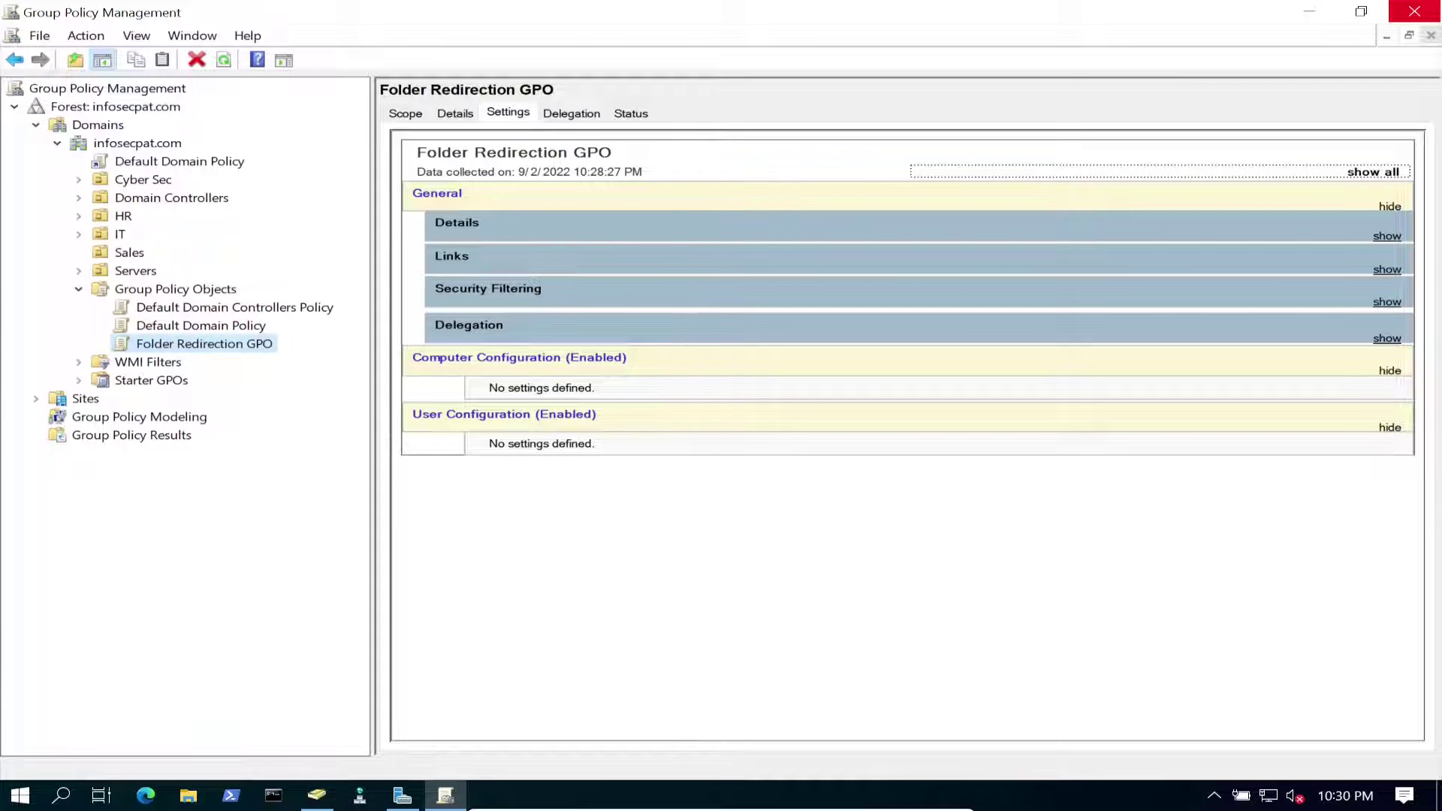
click(128, 252)
right_click(127, 252)
key(Return)
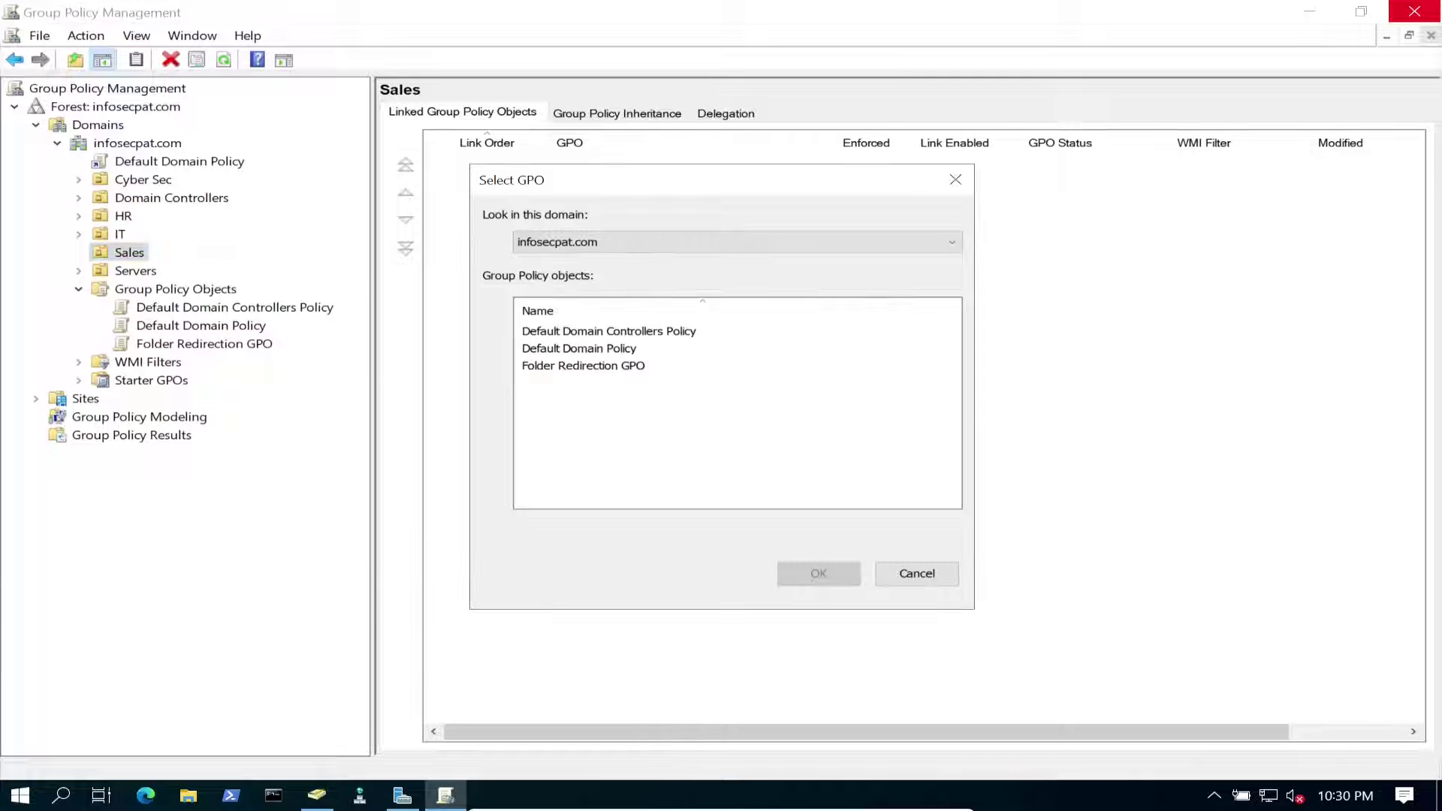
click(582, 366)
key(Return)
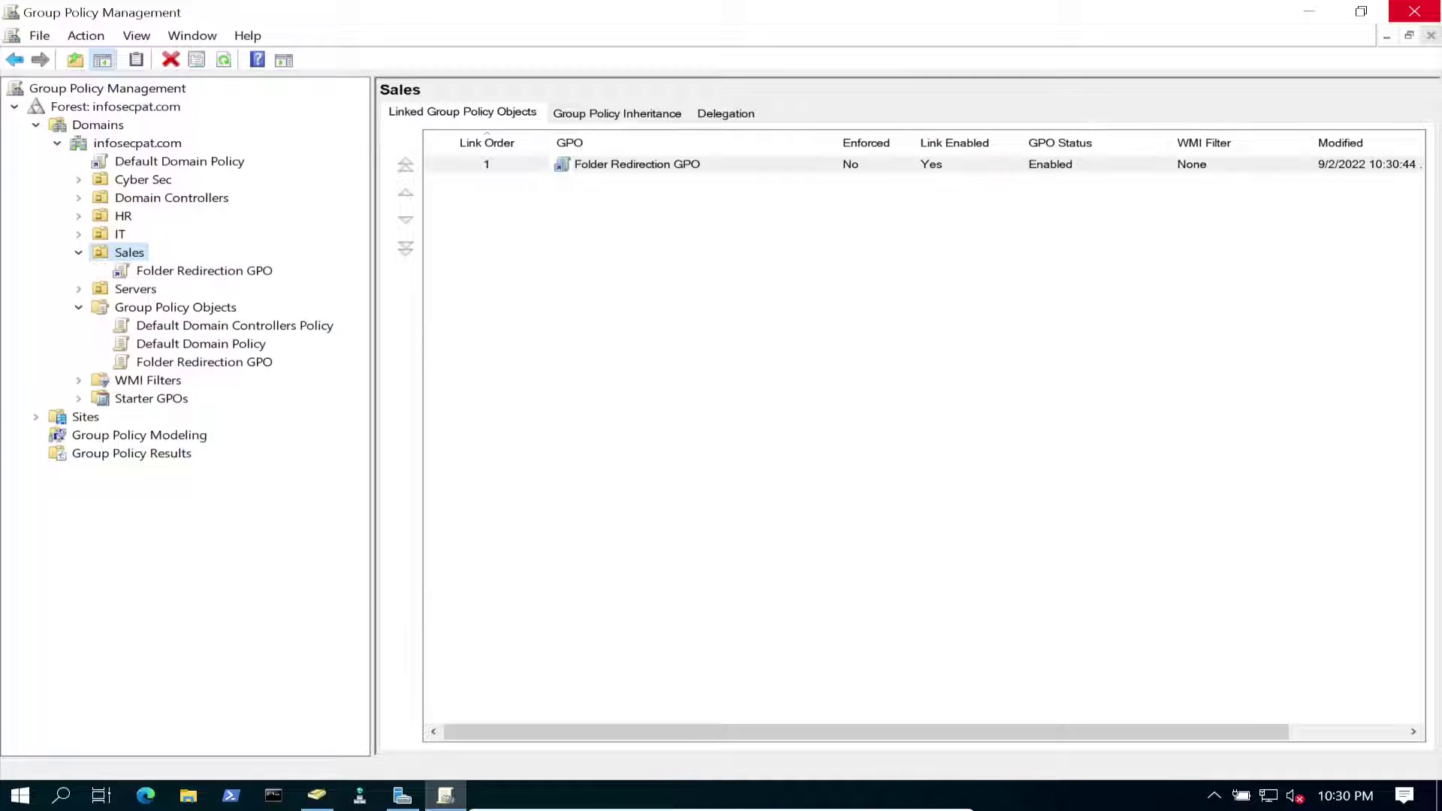
click(204, 271)
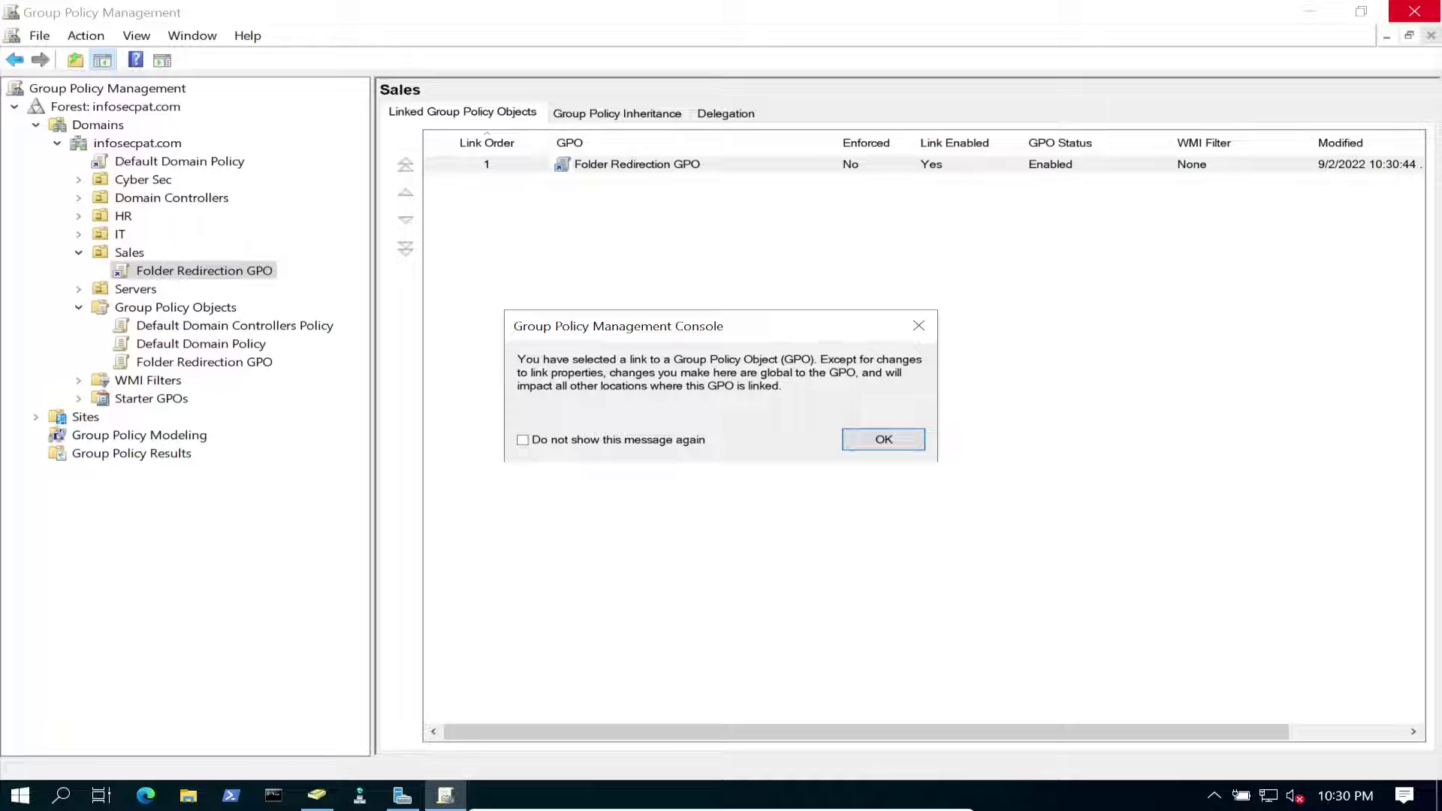
key(Return)
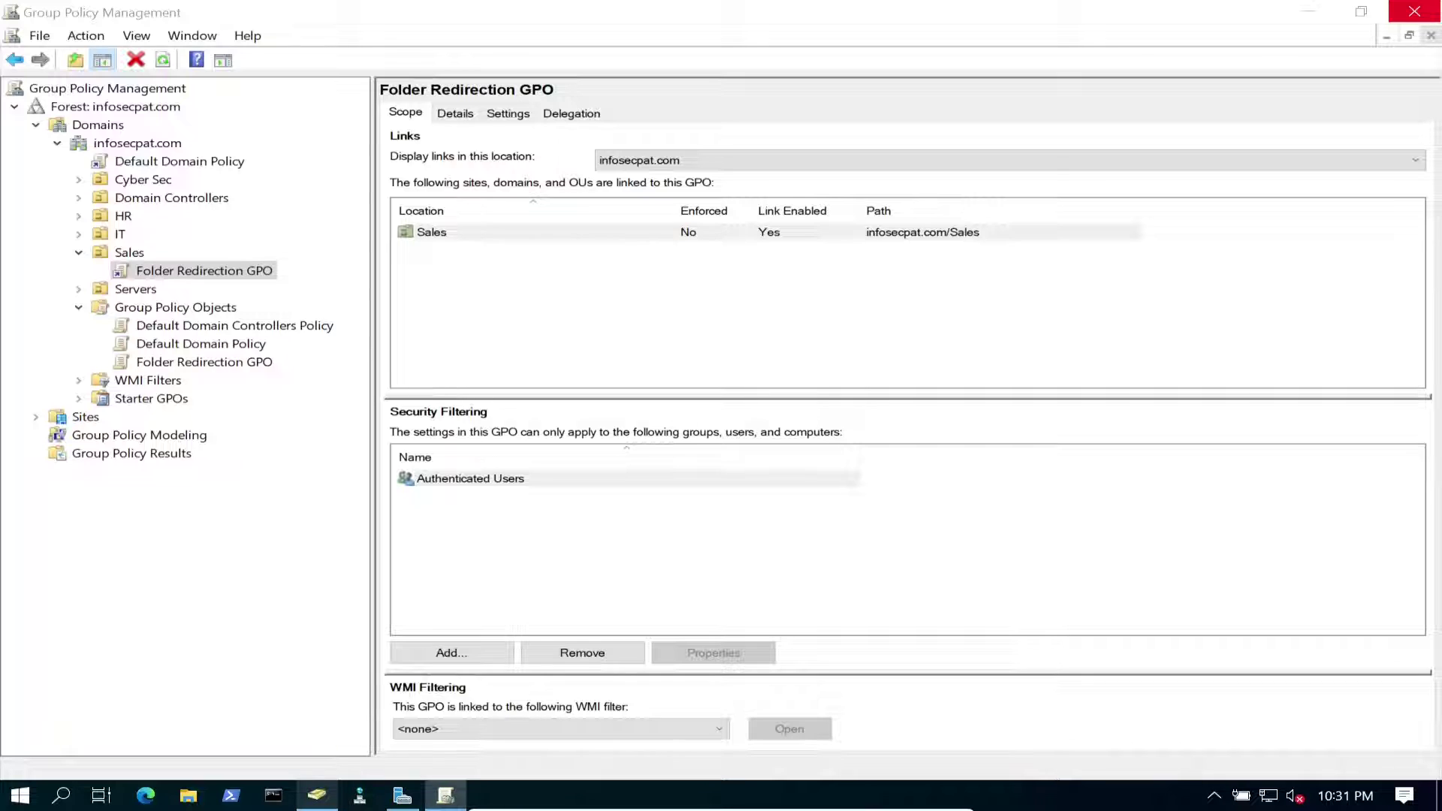
key(alt+Tab)
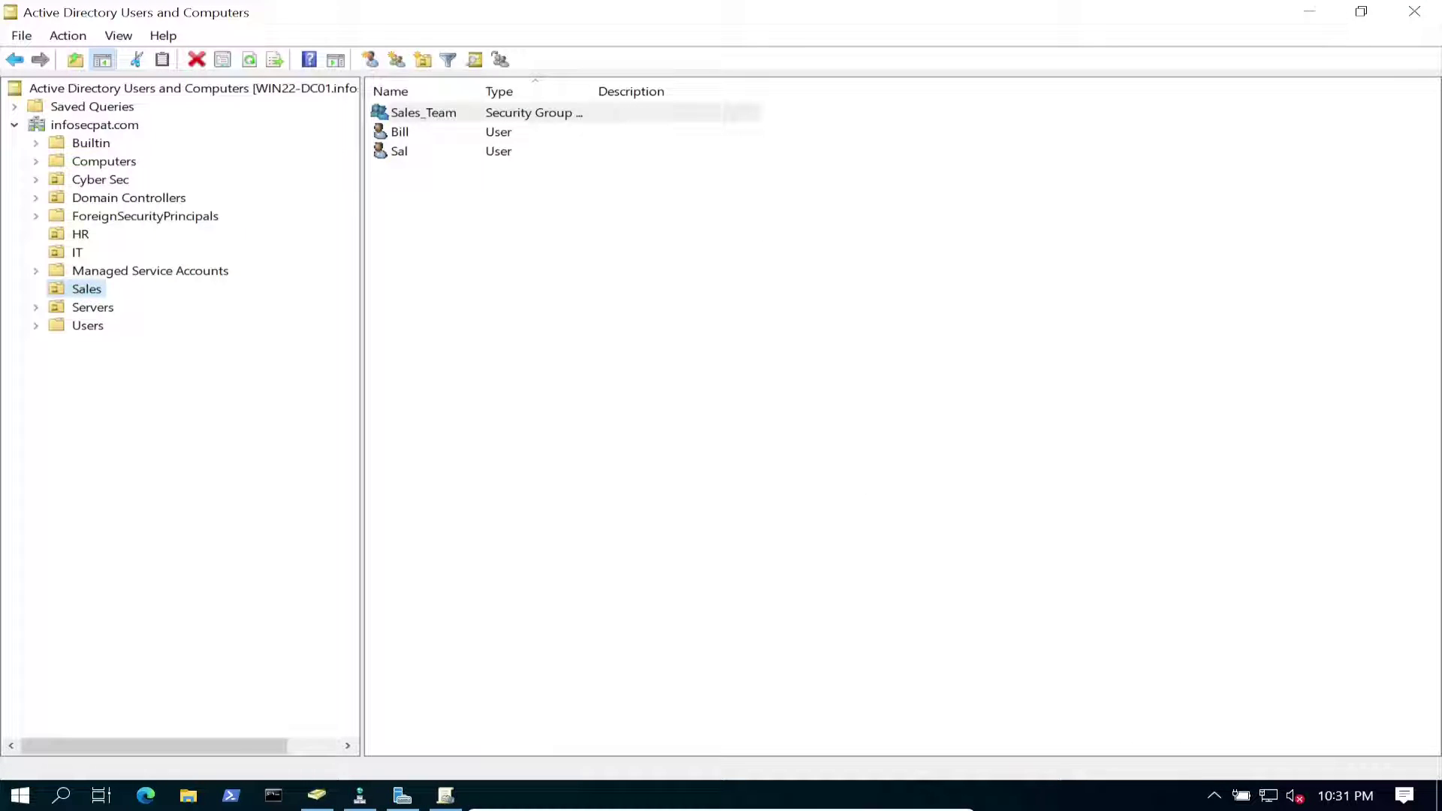
Select the user accounts in the Sales OU, then switch to the Windows 11 client VM.
click(399, 132)
click(398, 151)
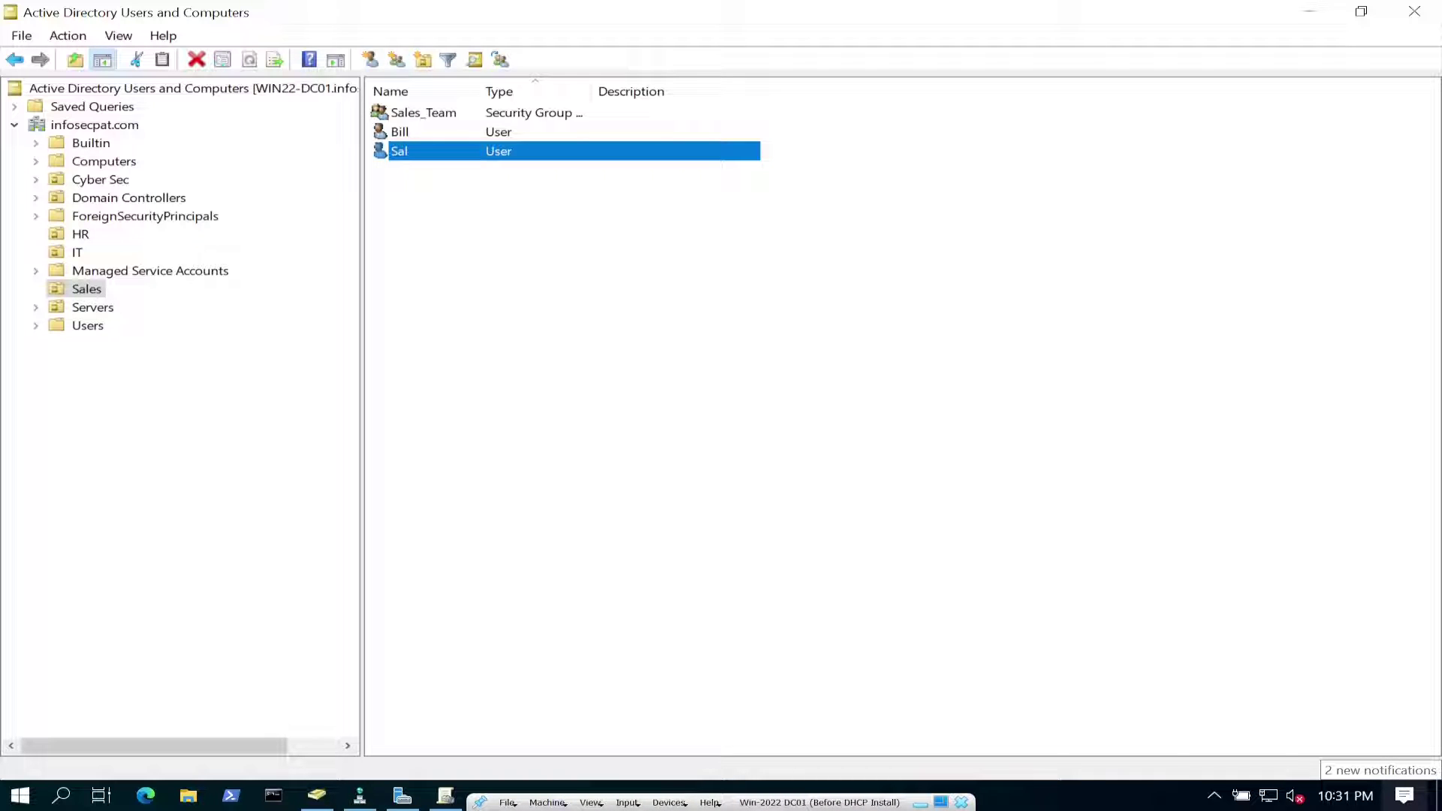
key(alt+Tab)
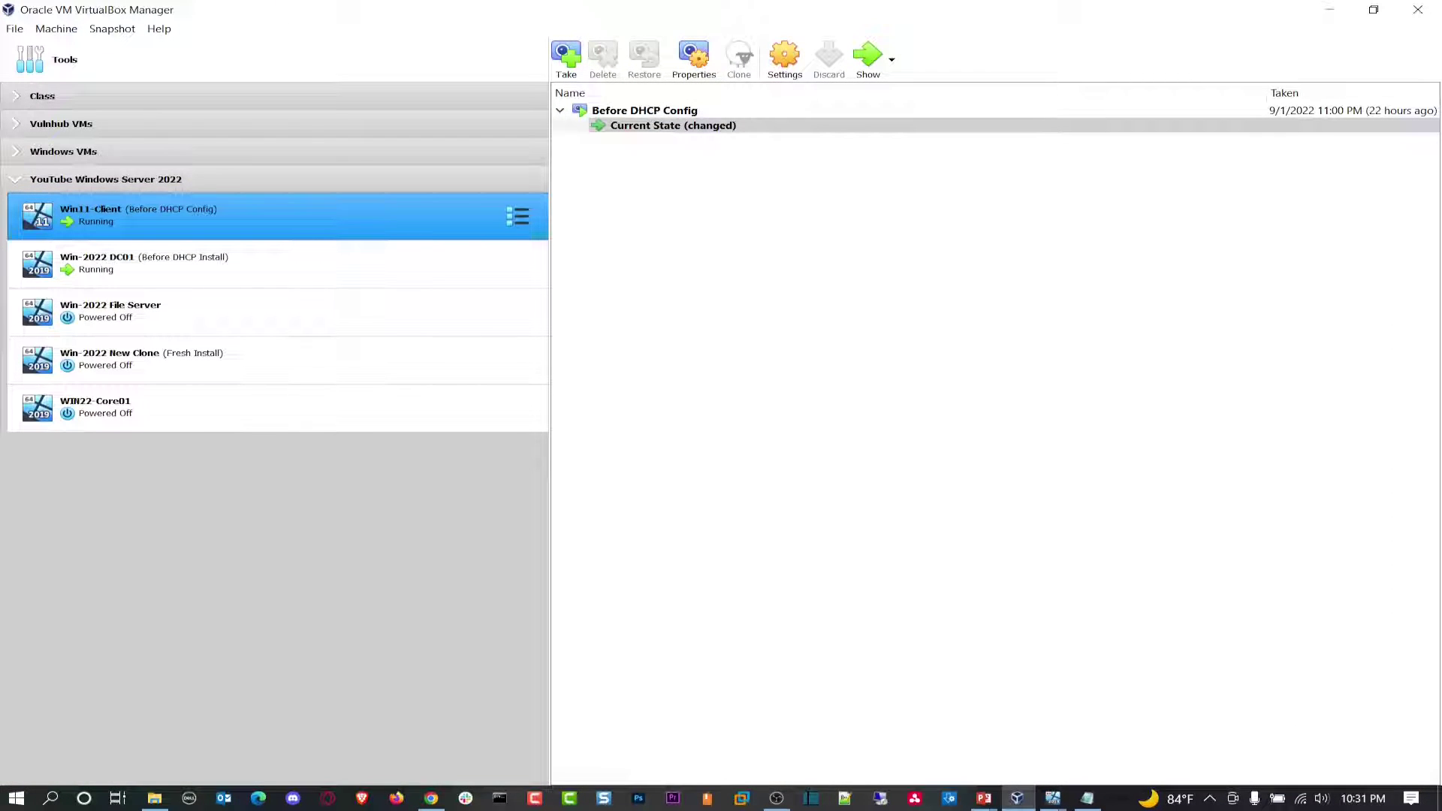
key(alt+Tab)
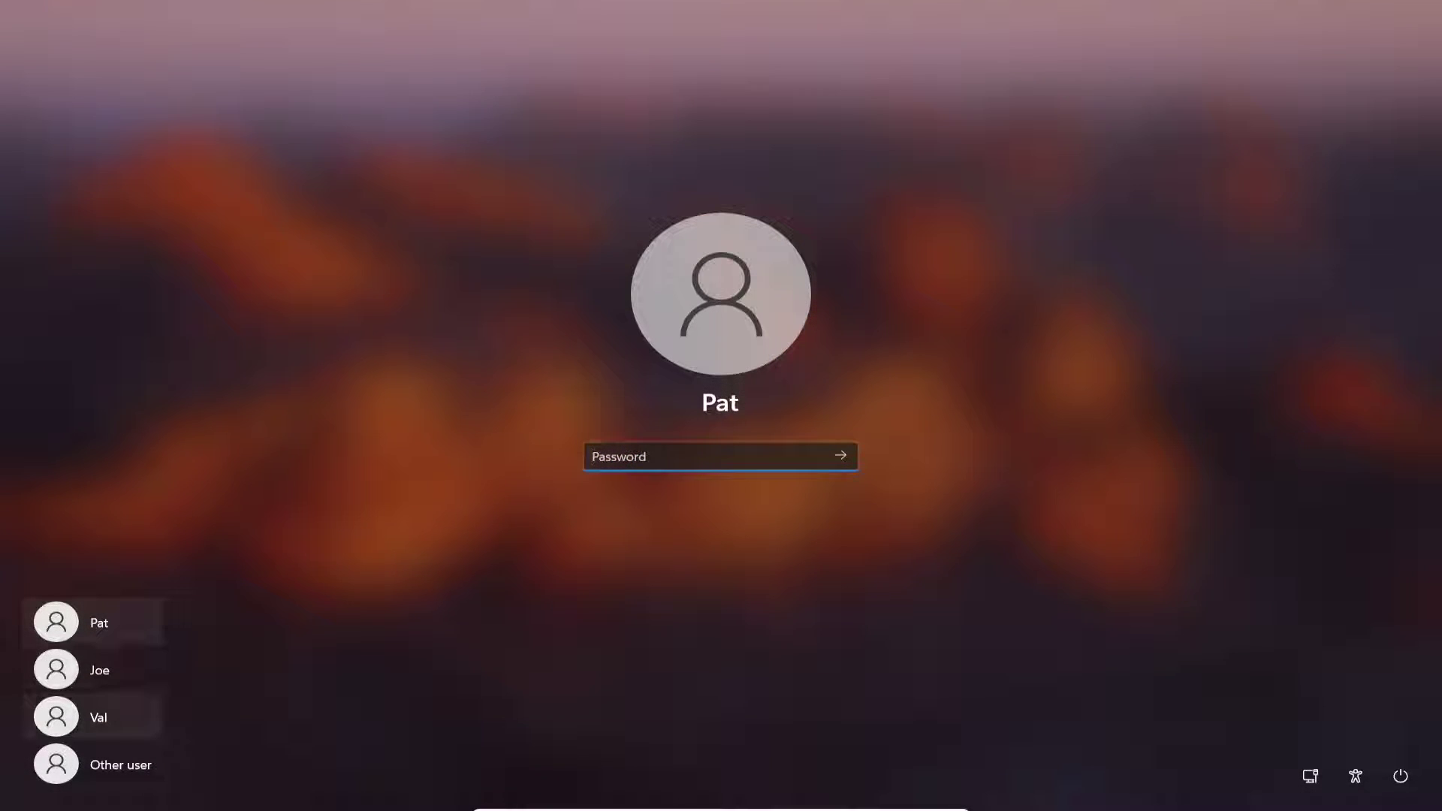
Sign in on the client as the Sales test user, entering the account password.
click(97, 765)
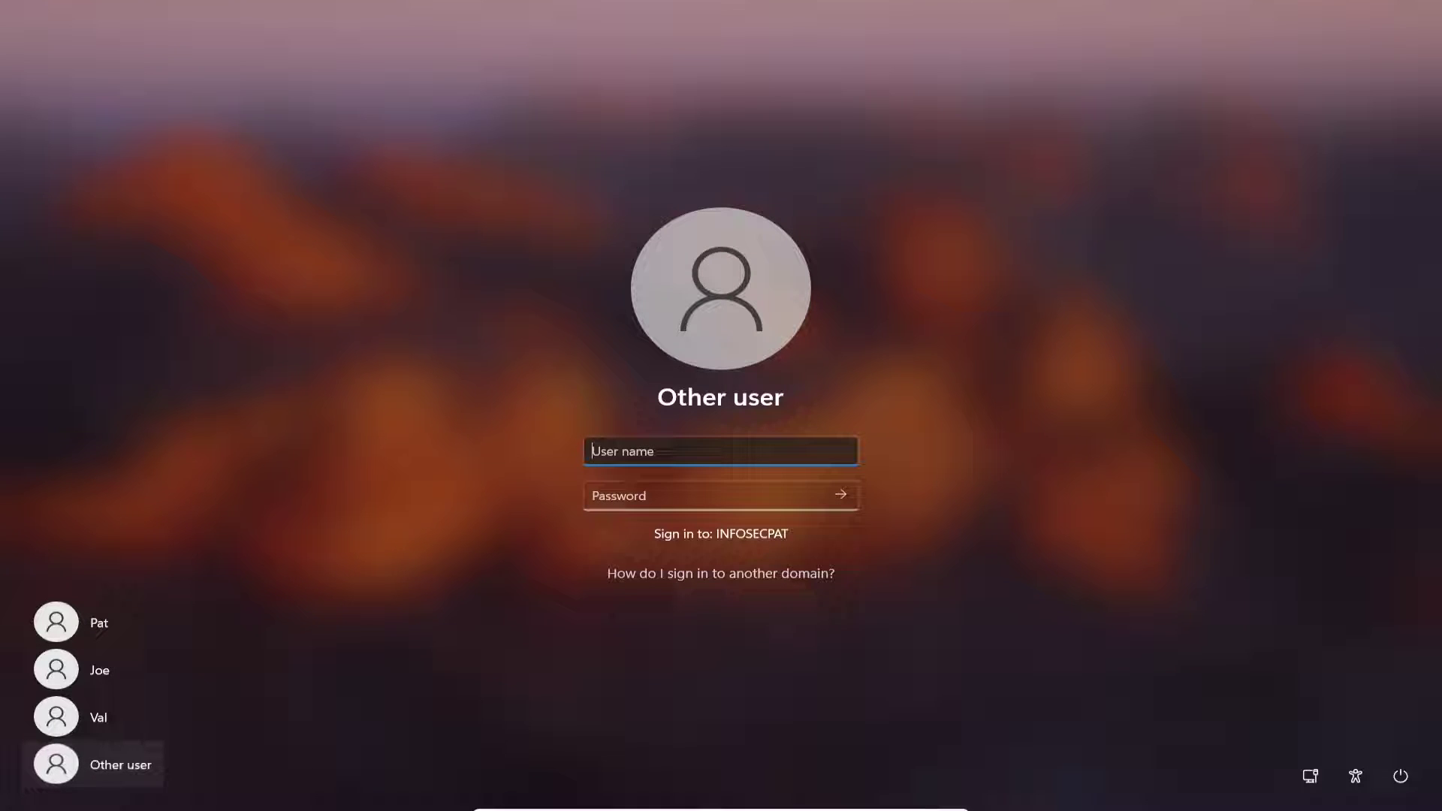
text(Sal)
key(Tab)
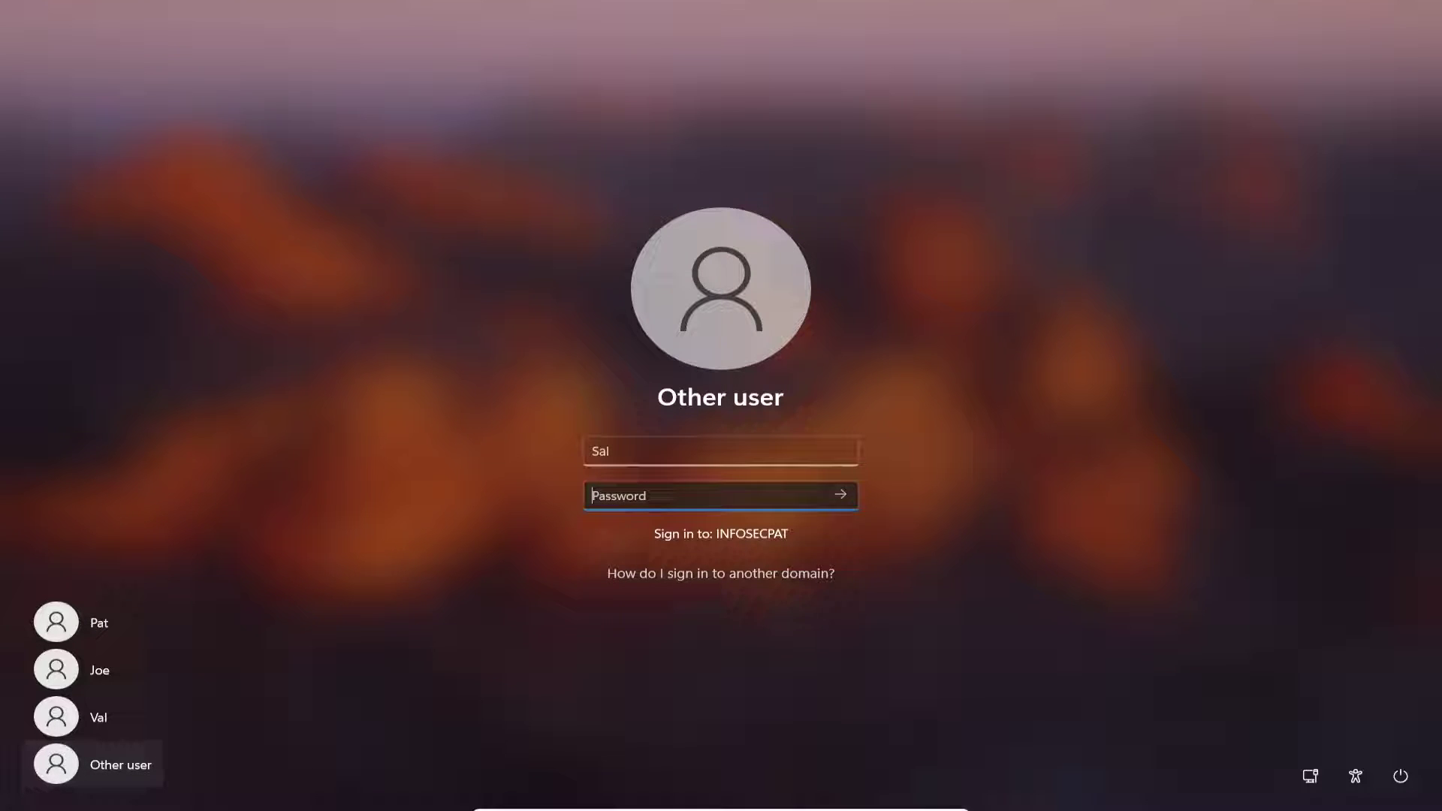
text(Password123!)
key(Return)
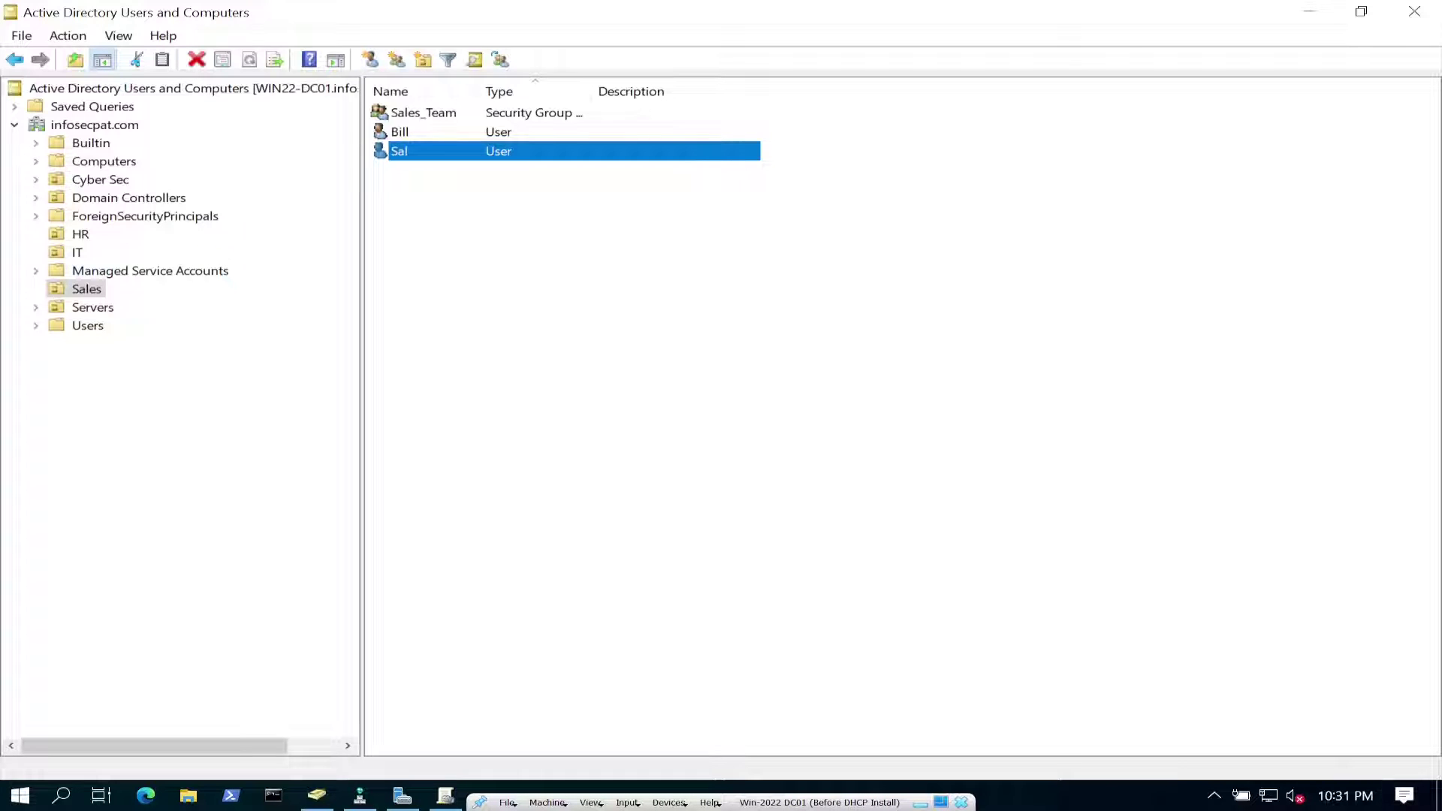
key(F5)
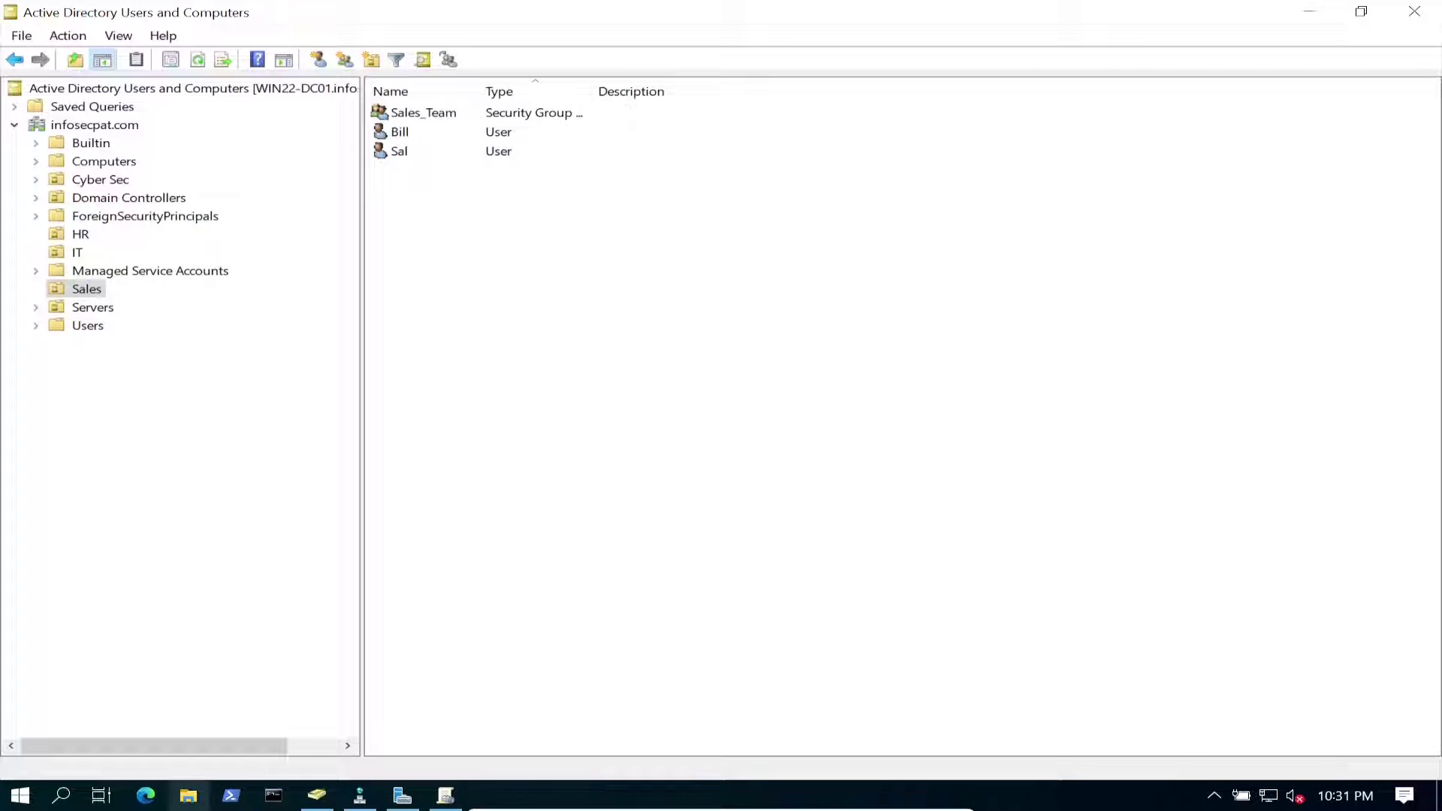
key(super+e)
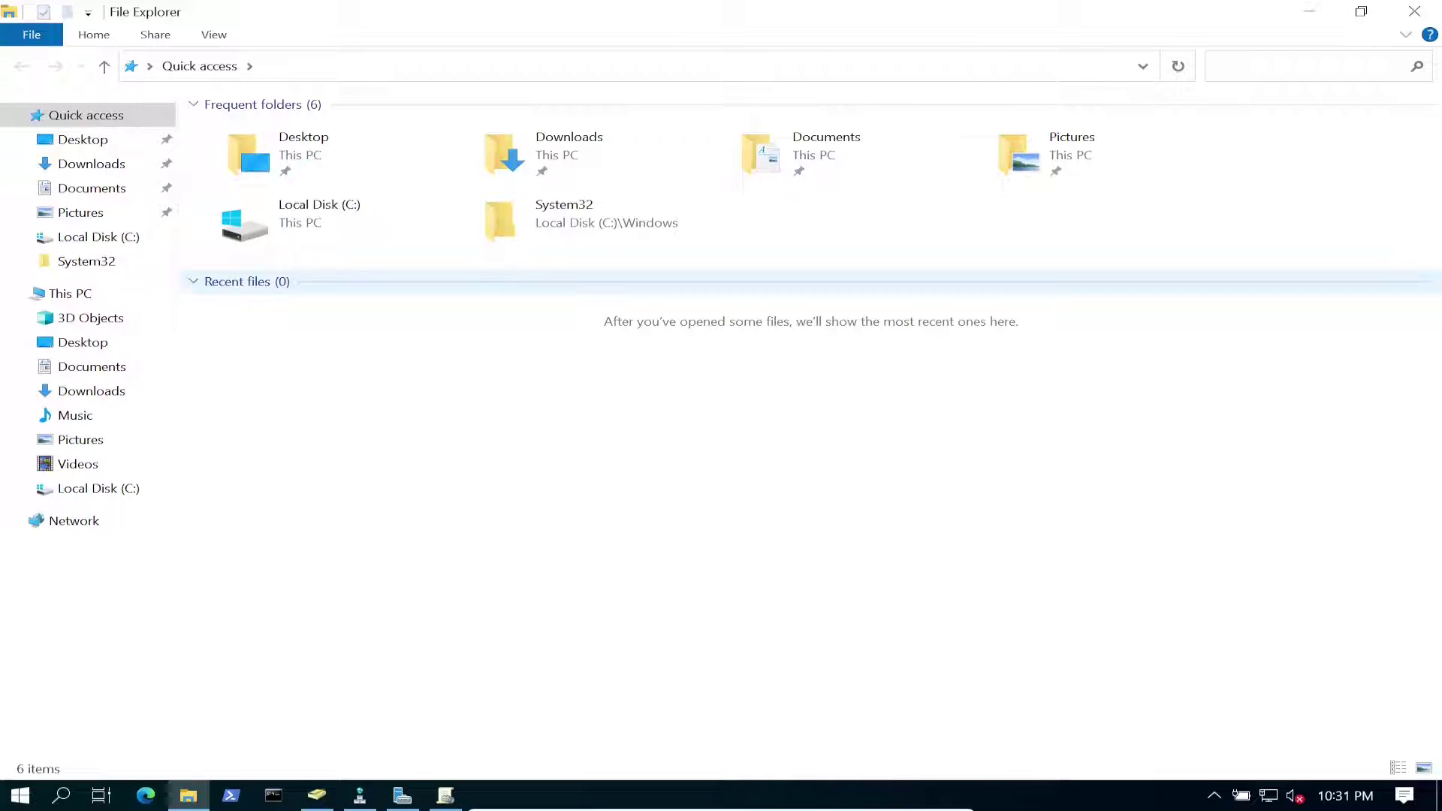
click(70, 293)
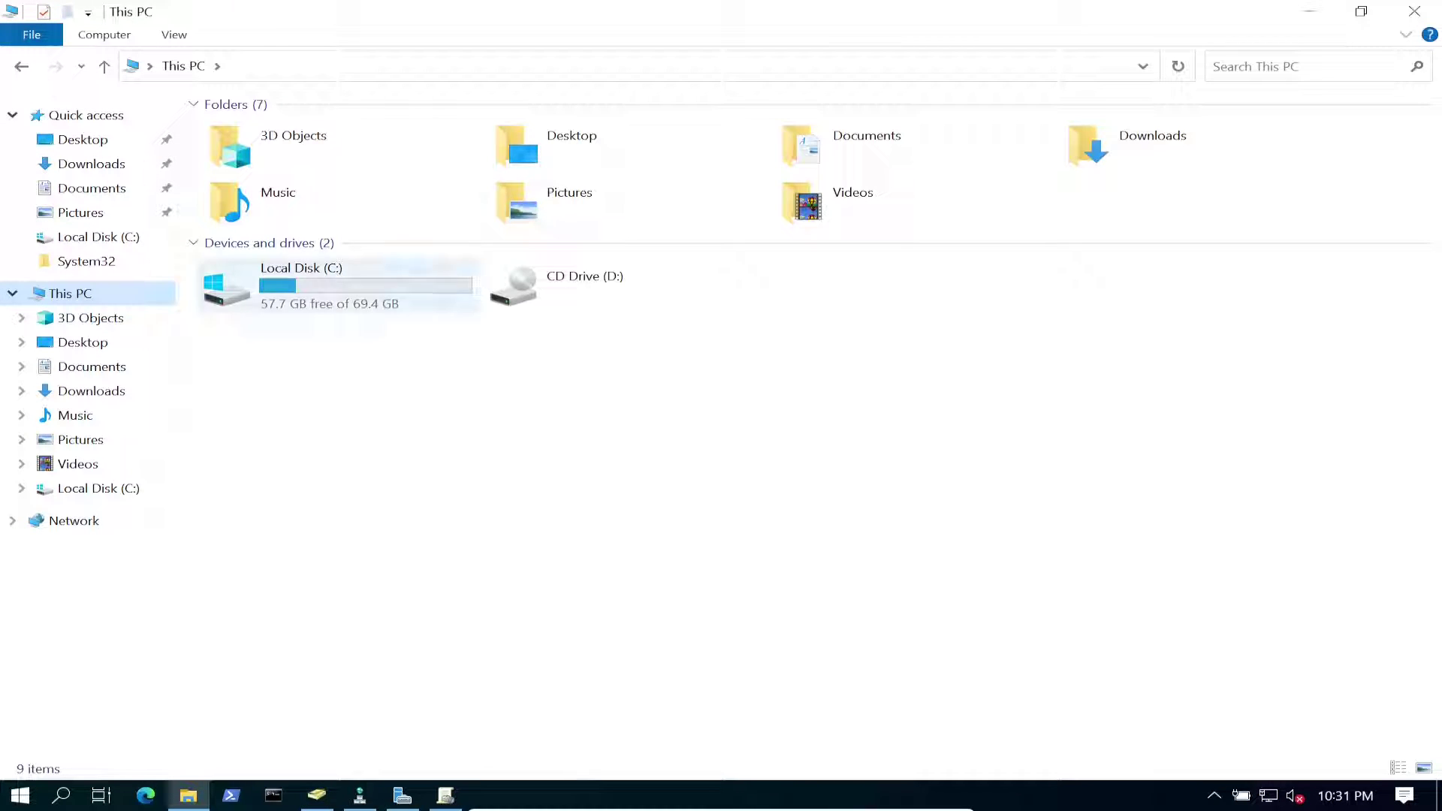
double_click(315, 278)
double_click(255, 131)
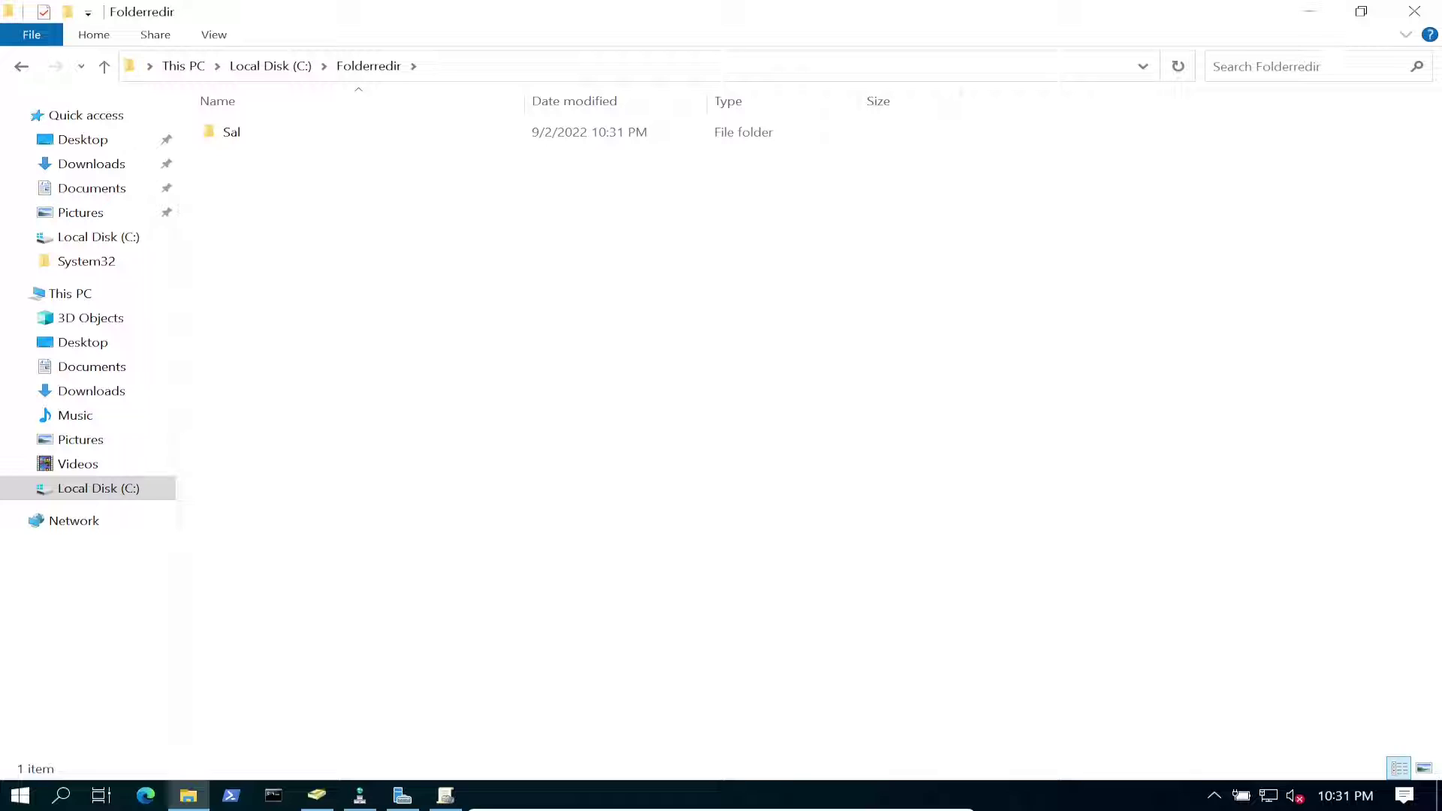
click(1309, 11)
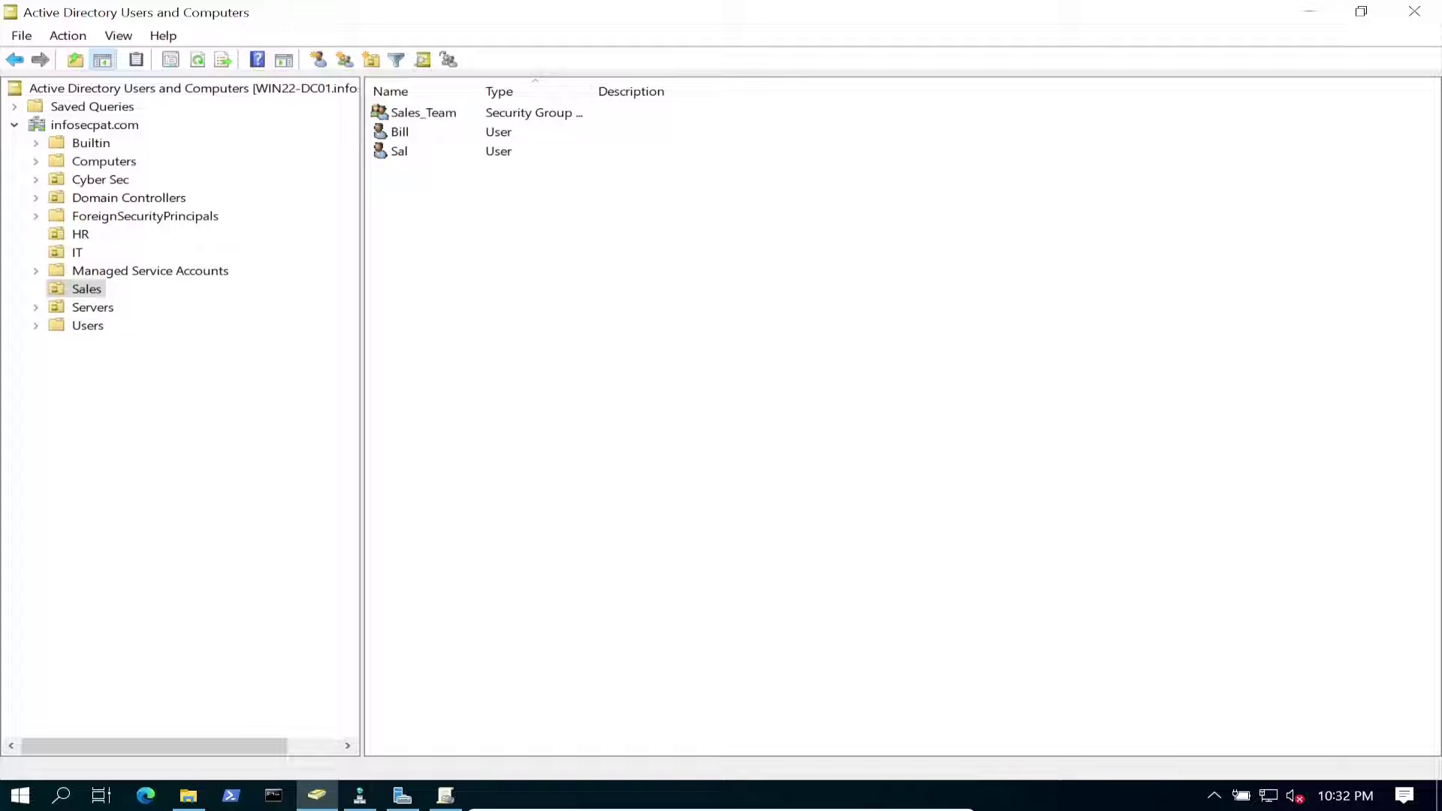
Type gpupdate /force in an administrator Command Prompt, clear it unrun, and close the console.
drag(362, 413, 312, 413)
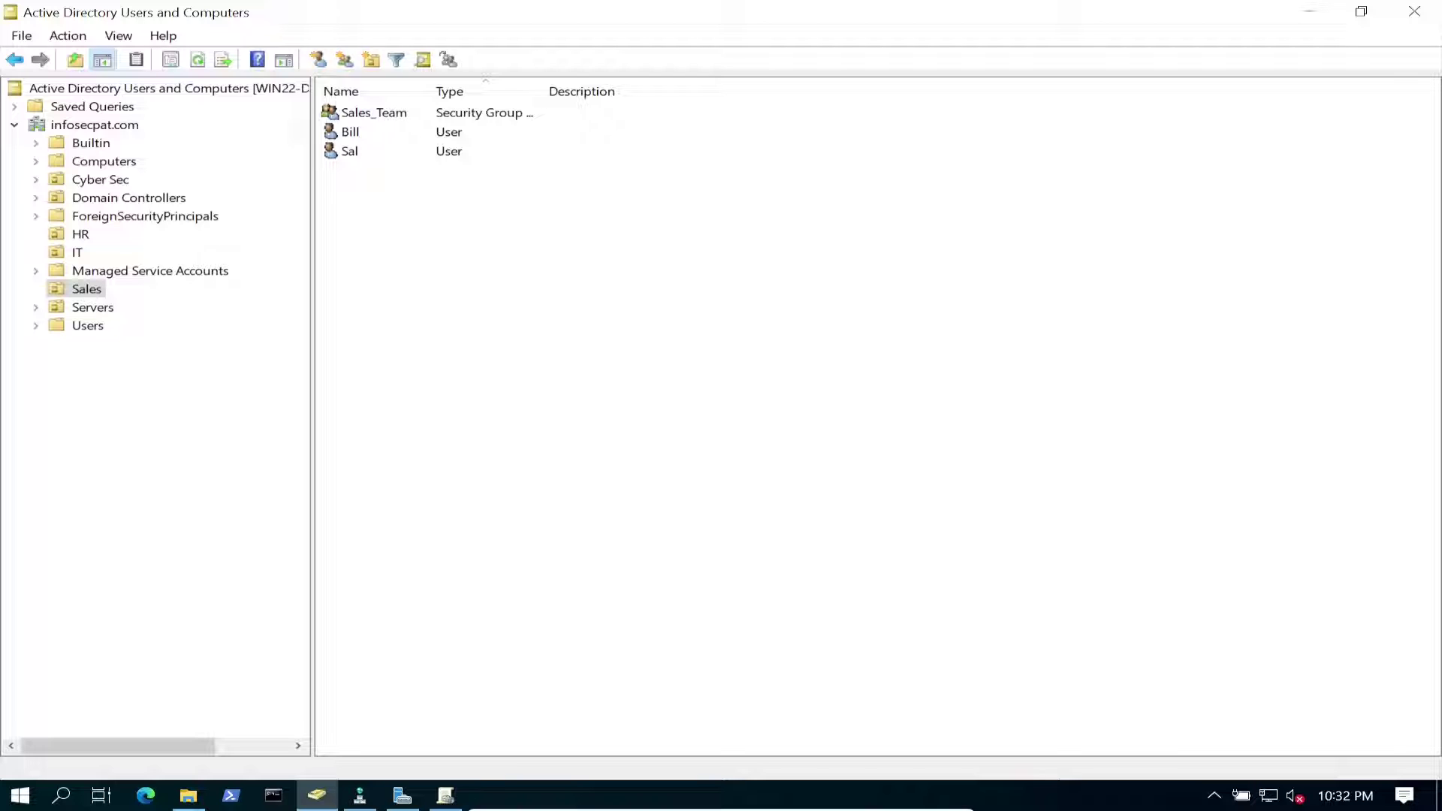
click(274, 796)
click(507, 349)
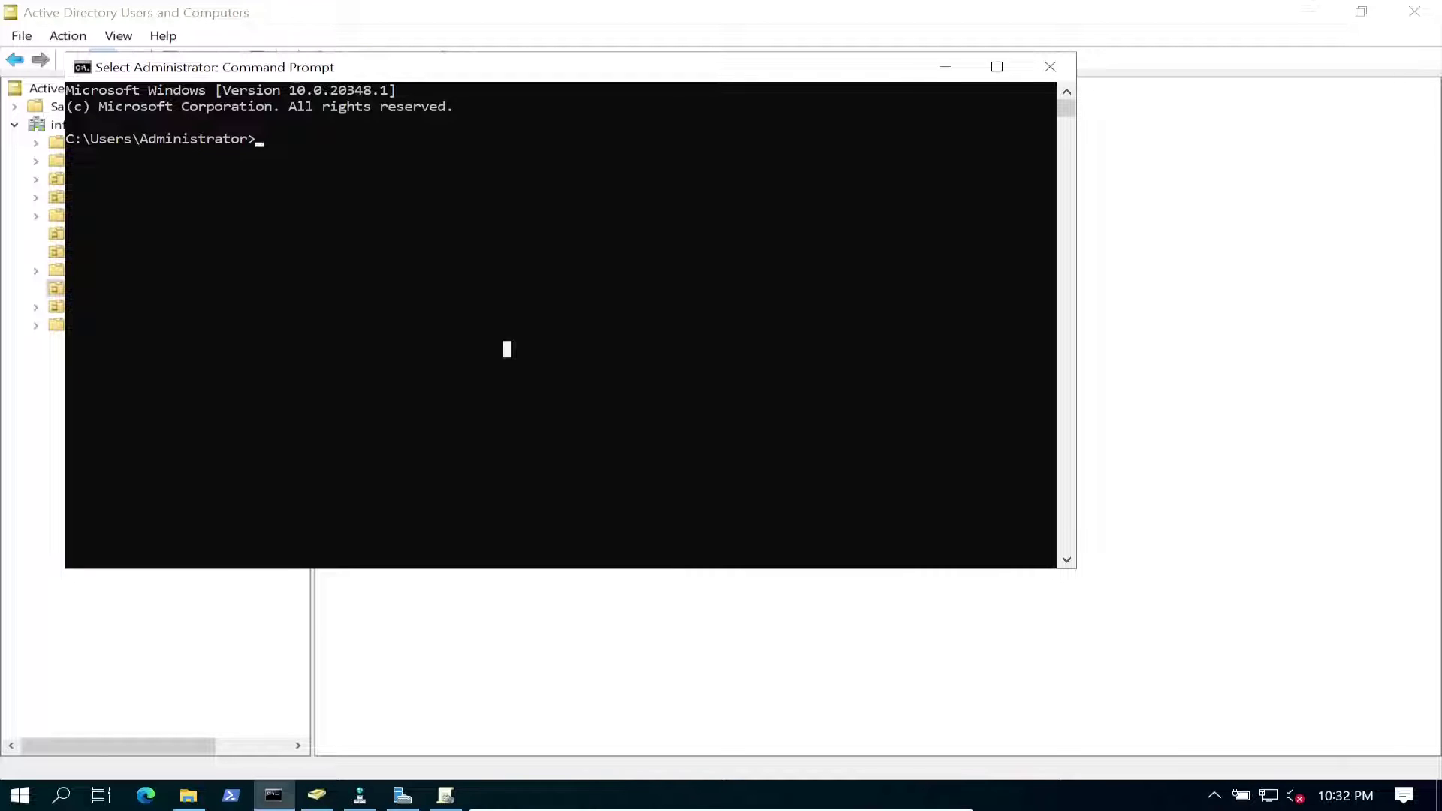
ctrl+scroll(507, 350, up, 2)
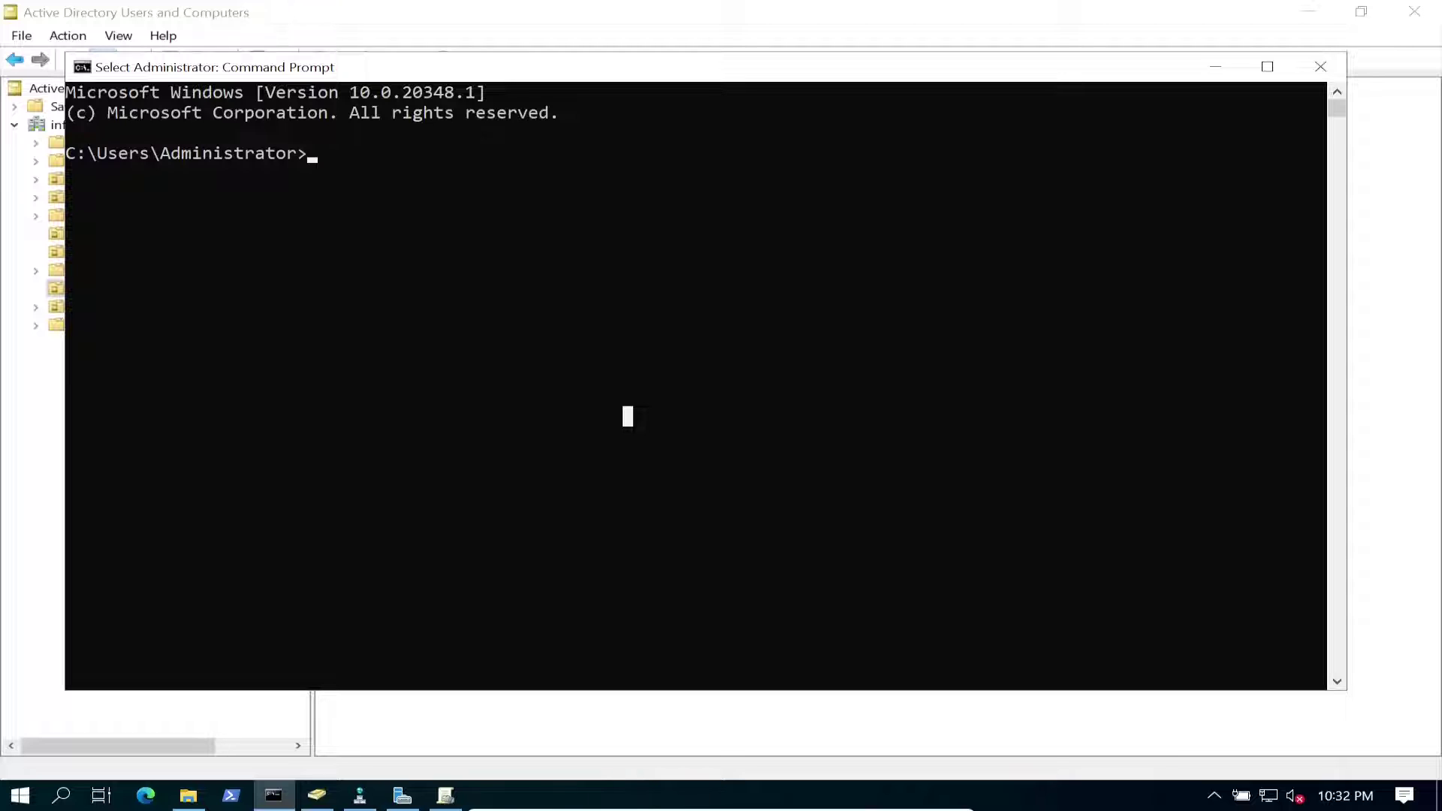
text(gpupdate )
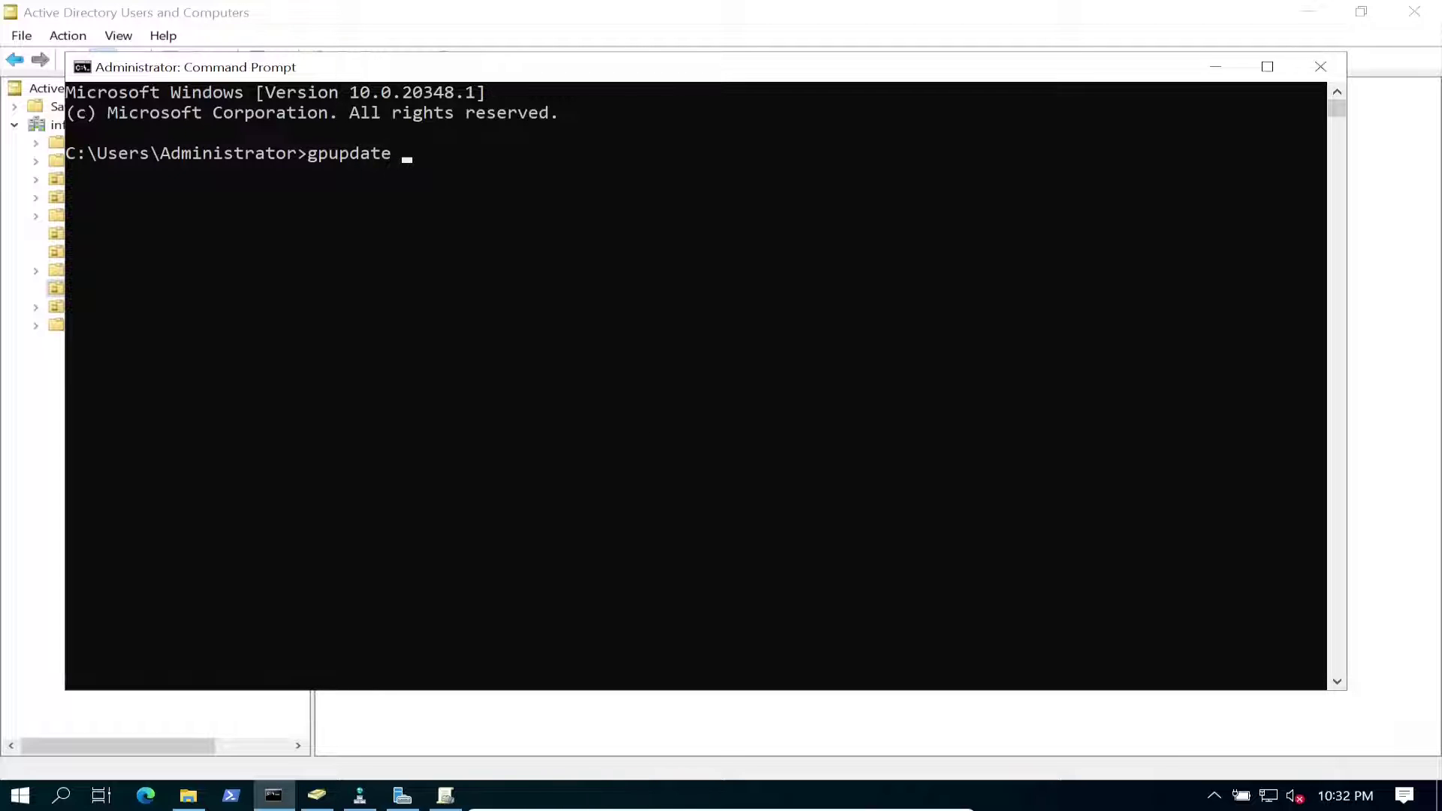
text(/force)
drag(506, 173, 340, 173)
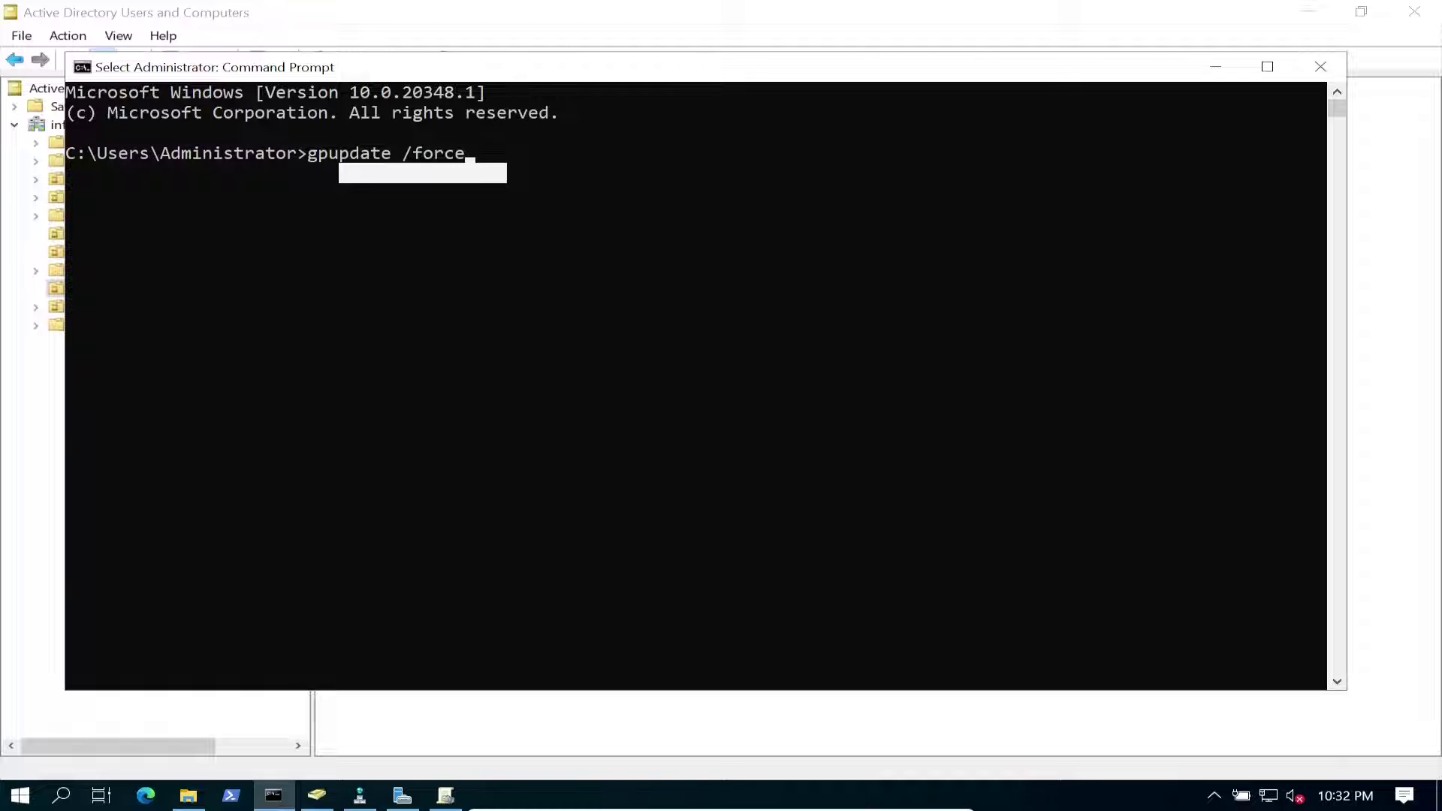
key(BackSpace)
key(BackSpace)
key(BackSpace)
key(BackSpace)
key(BackSpace)
key(BackSpace)
key(BackSpace)
key(BackSpace)
key(BackSpace)
key(BackSpace)
key(BackSpace)
key(BackSpace)
key(BackSpace)
key(BackSpace)
key(BackSpace)
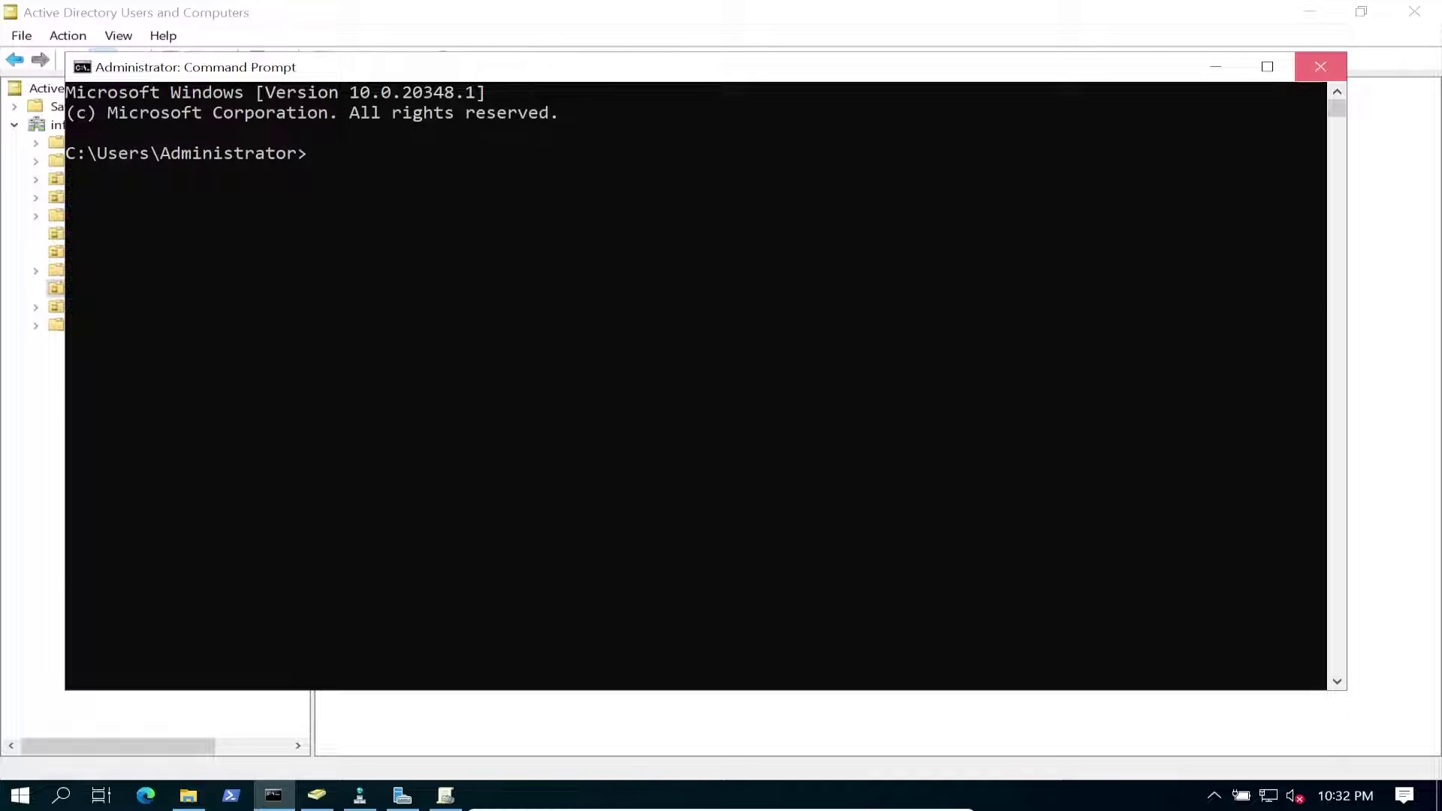
click(1320, 66)
click(445, 795)
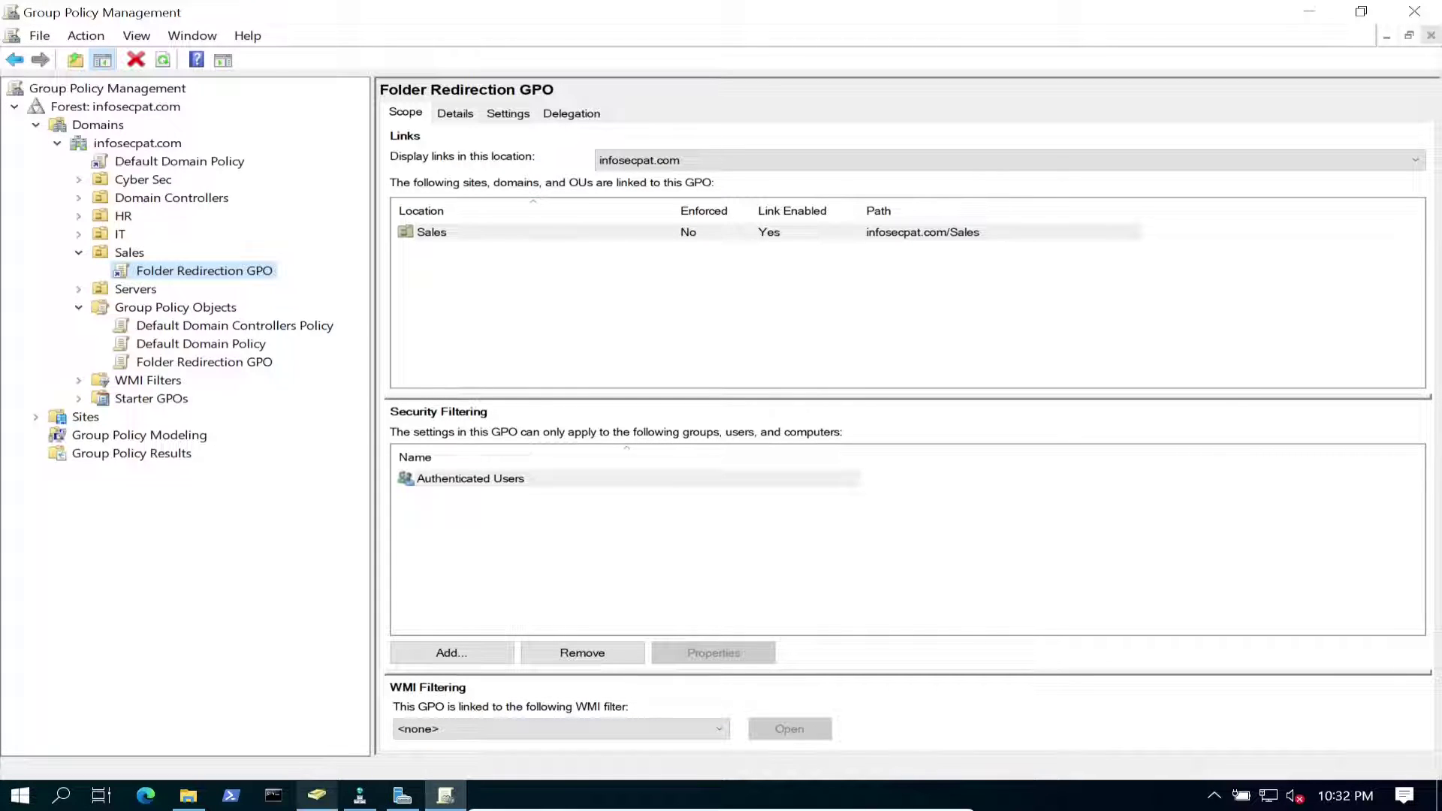
In Active Directory Users and Computers, select the two users in the Sales OU.
click(316, 795)
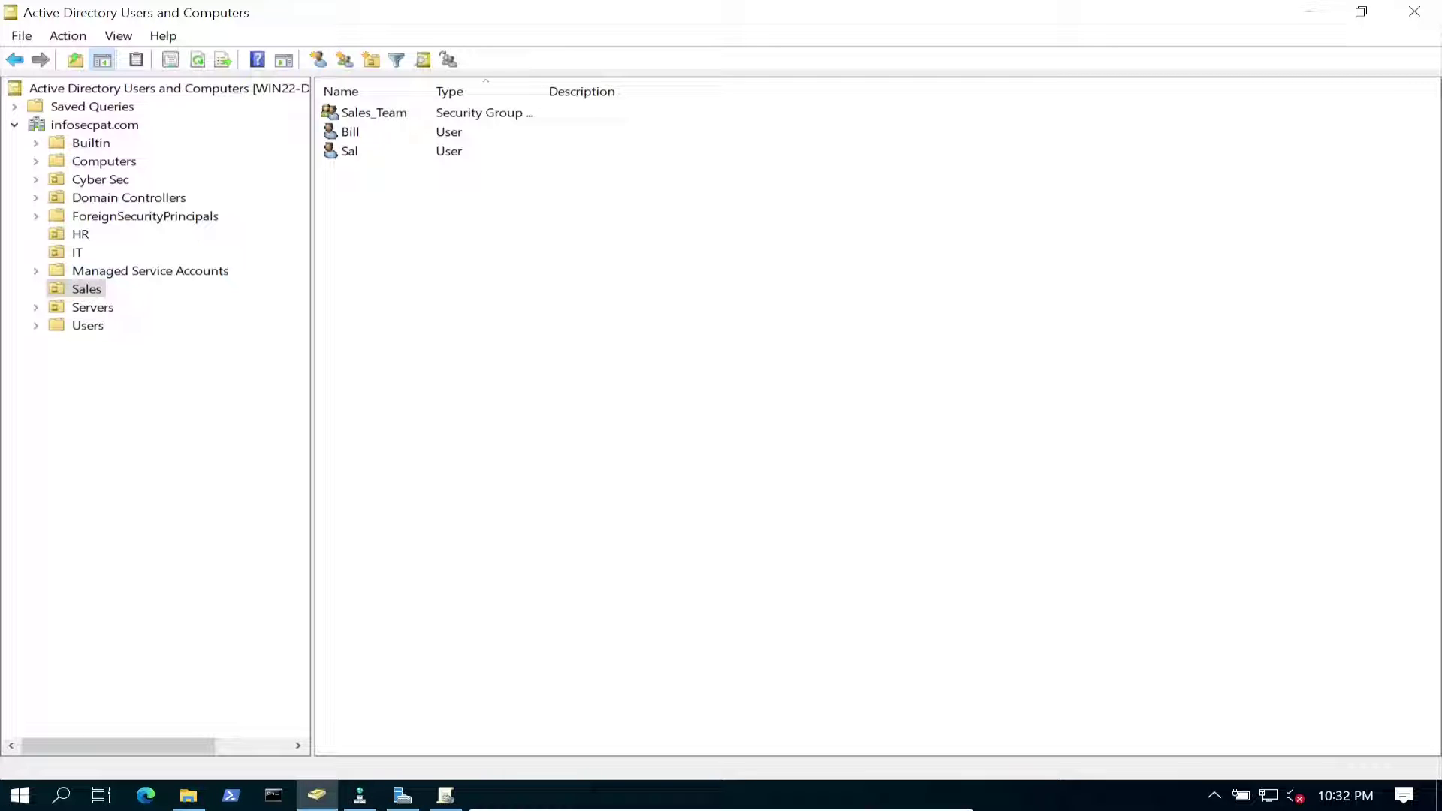
click(350, 132)
click(350, 151)
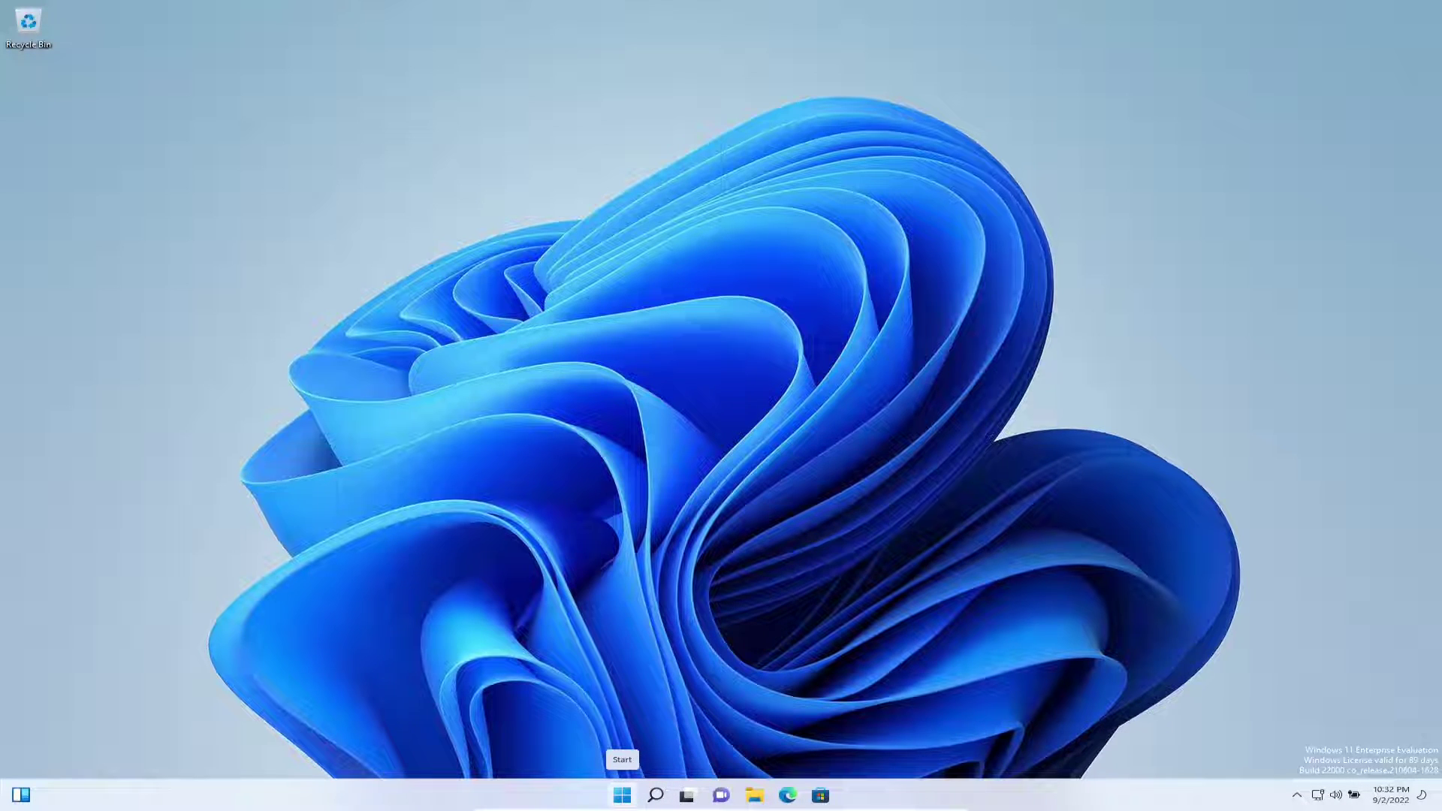
Briefly open File Explorer on Quick access and close it again.
click(622, 794)
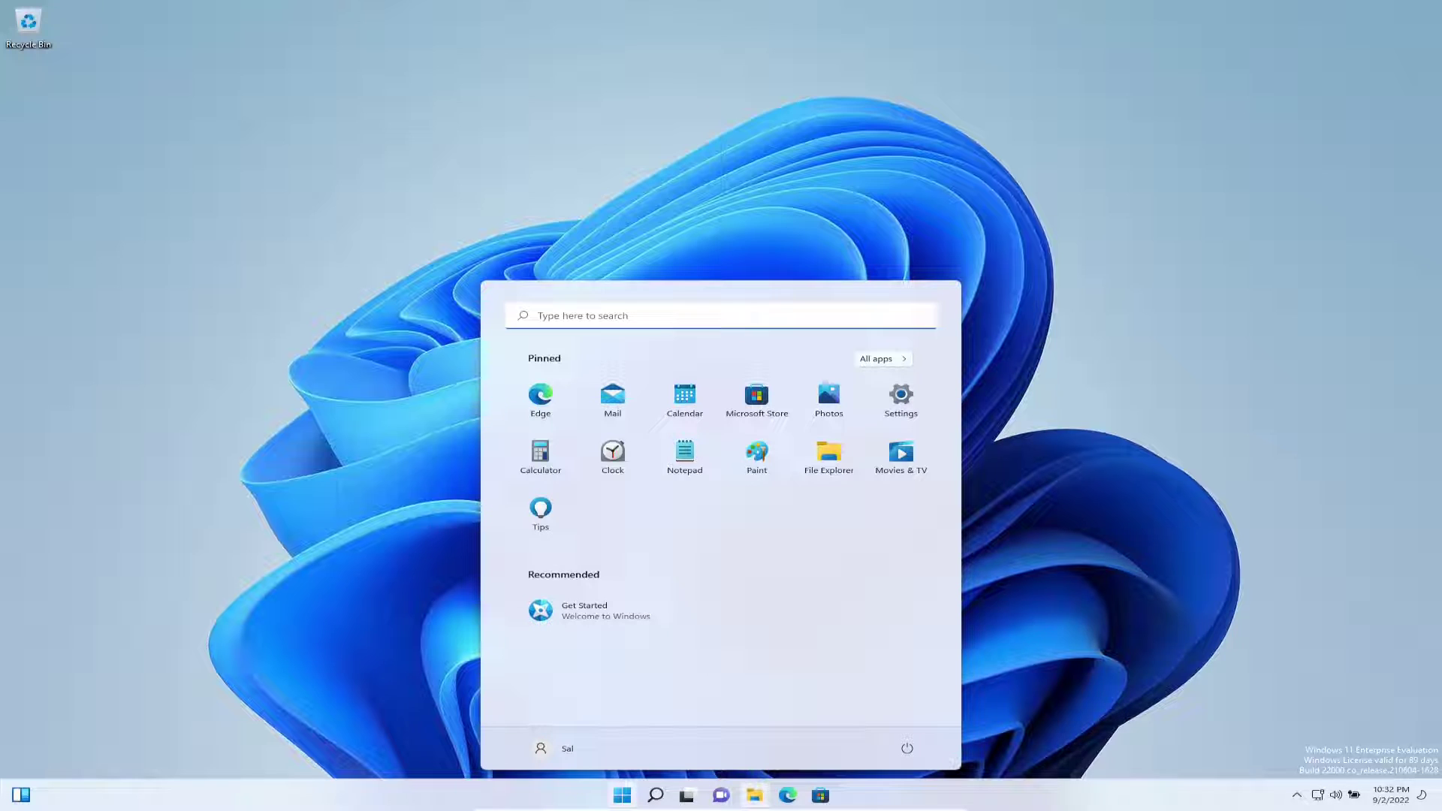
key(Escape)
key(super+e)
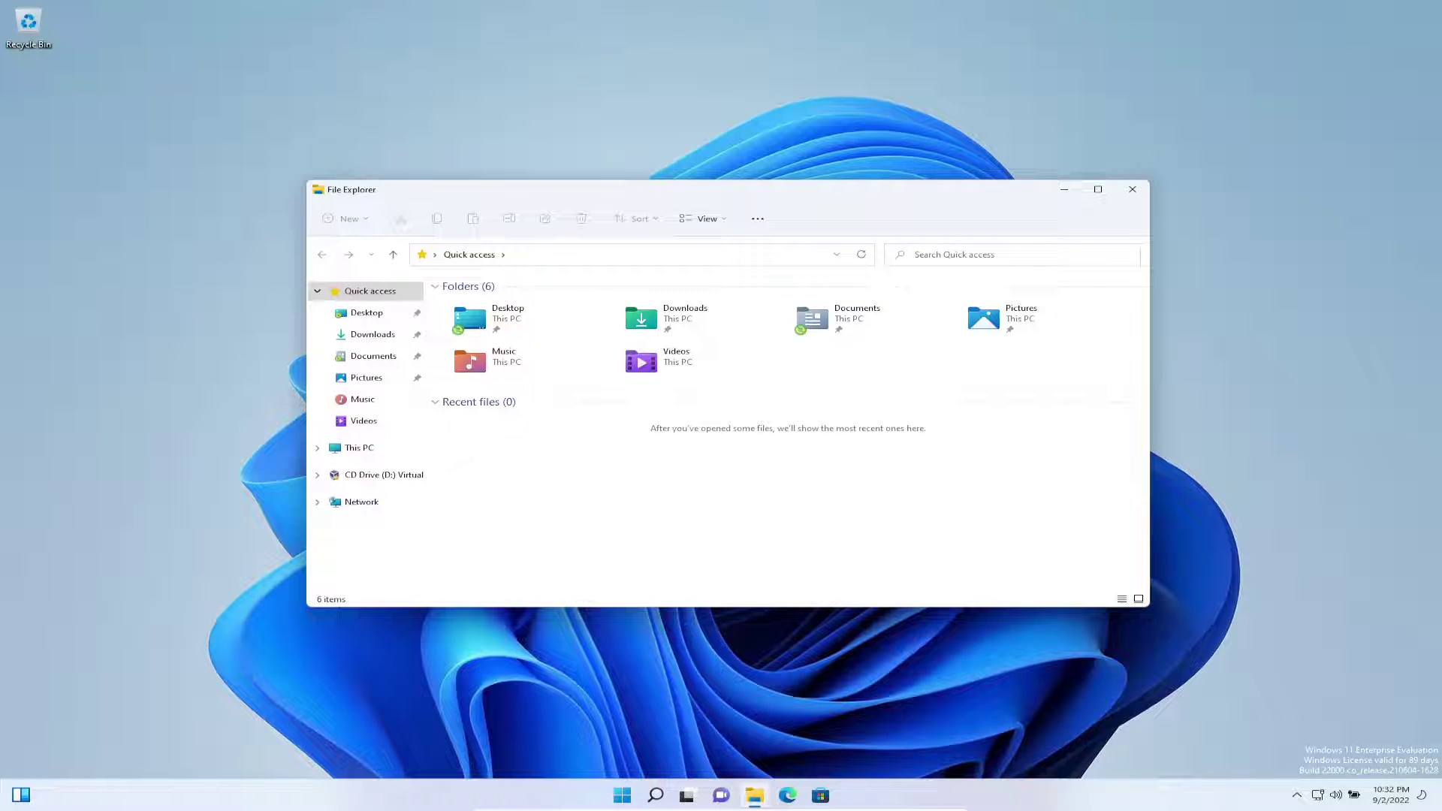
click(1132, 188)
Set the display scale to 125% in Display settings, then reopen File Explorer.
right_click(927, 218)
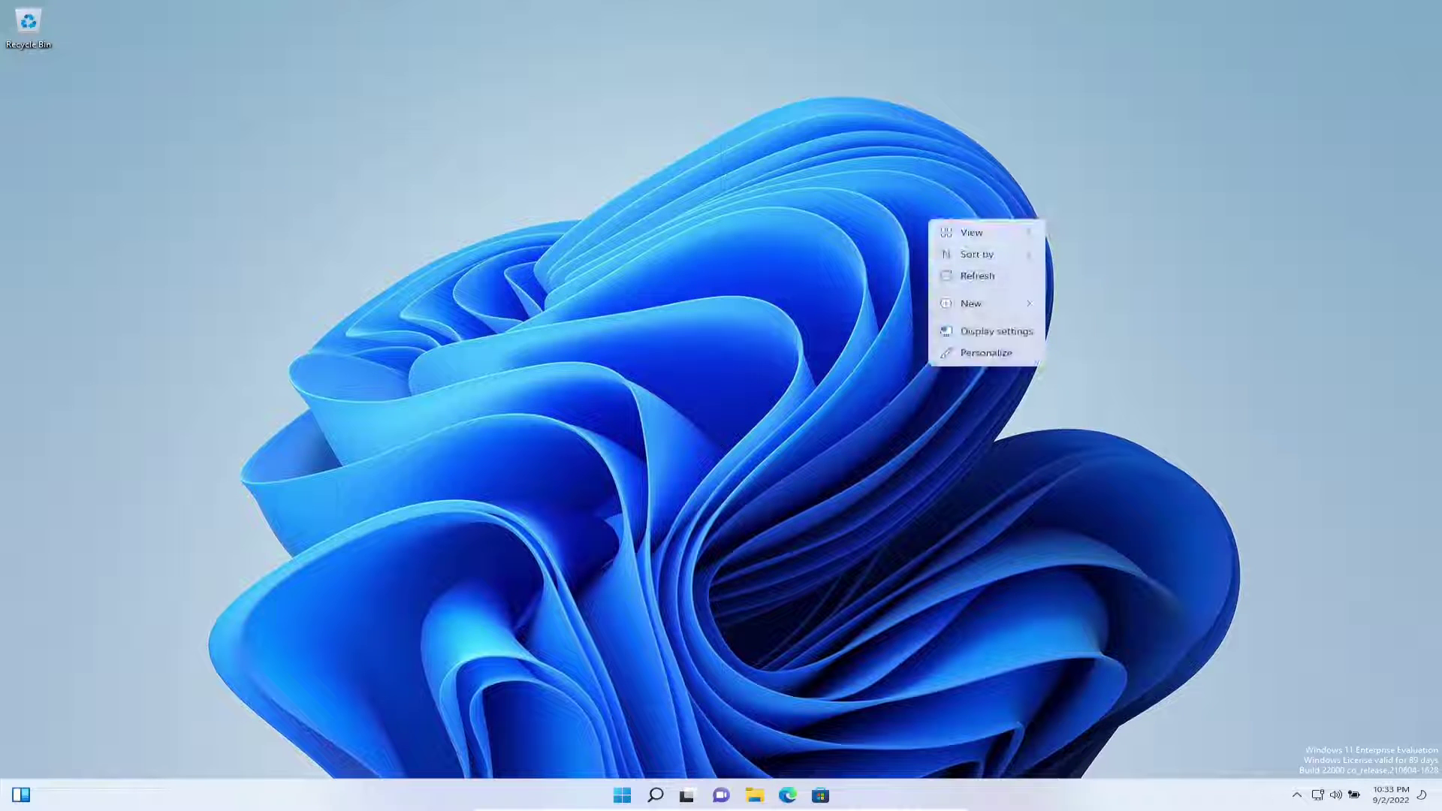
click(976, 333)
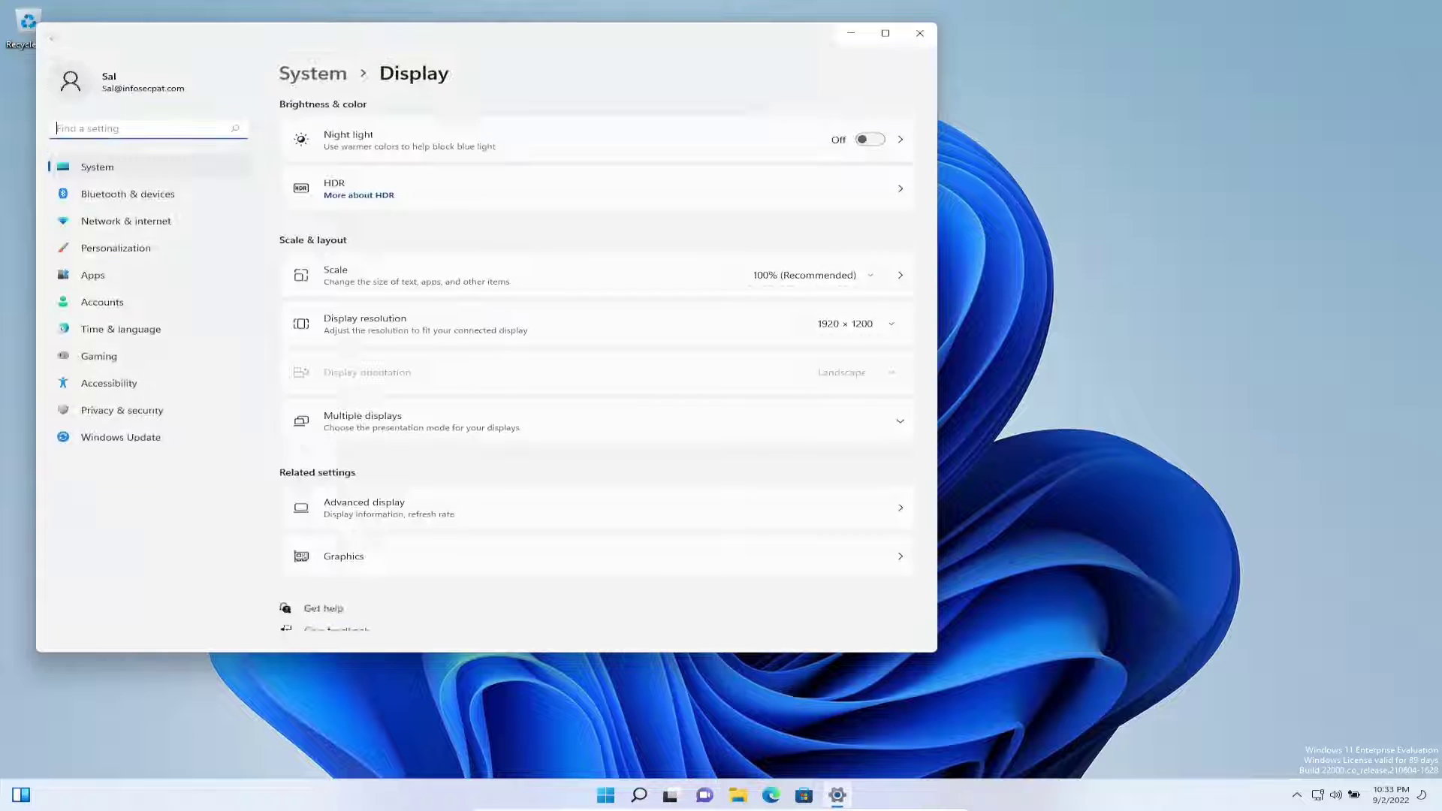
click(804, 275)
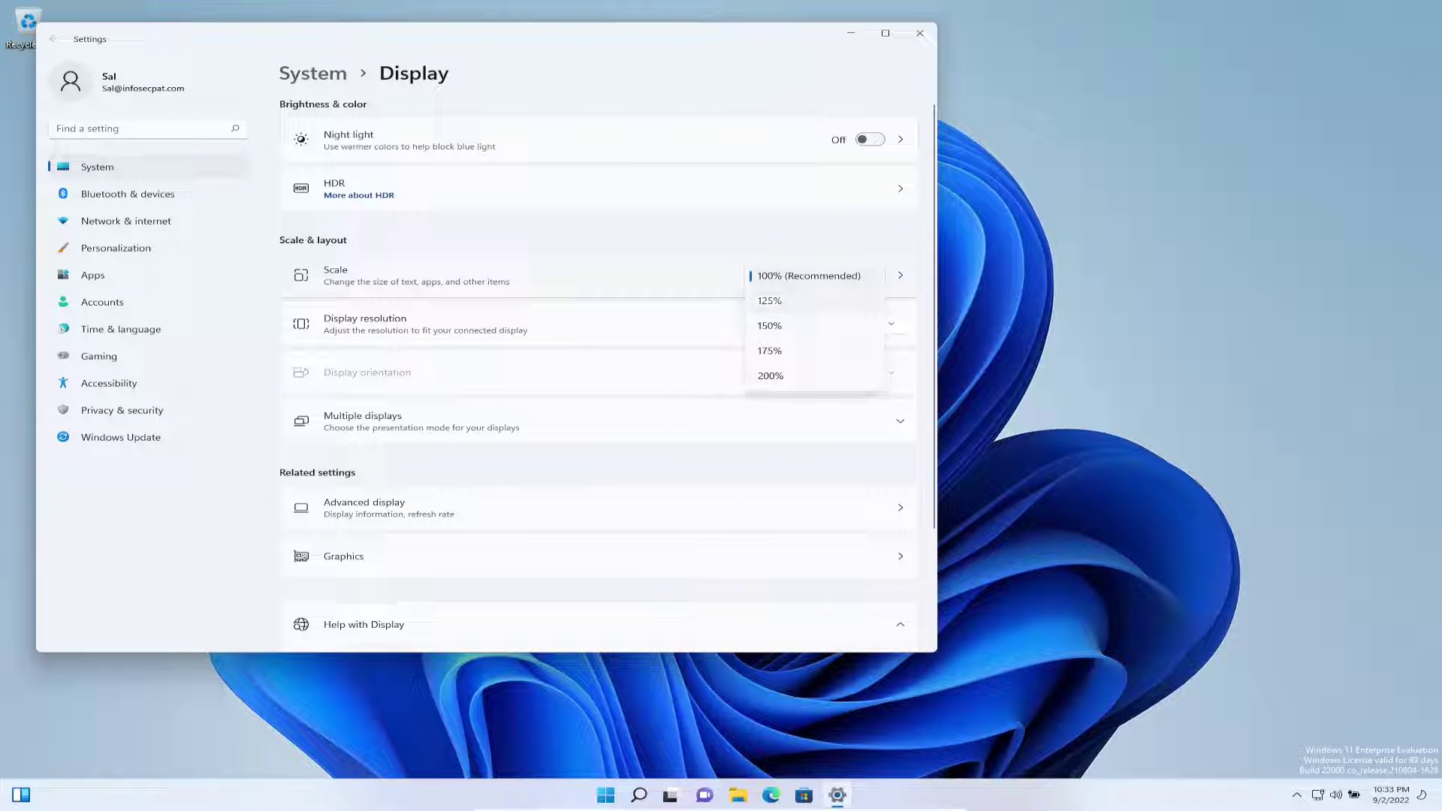
click(769, 301)
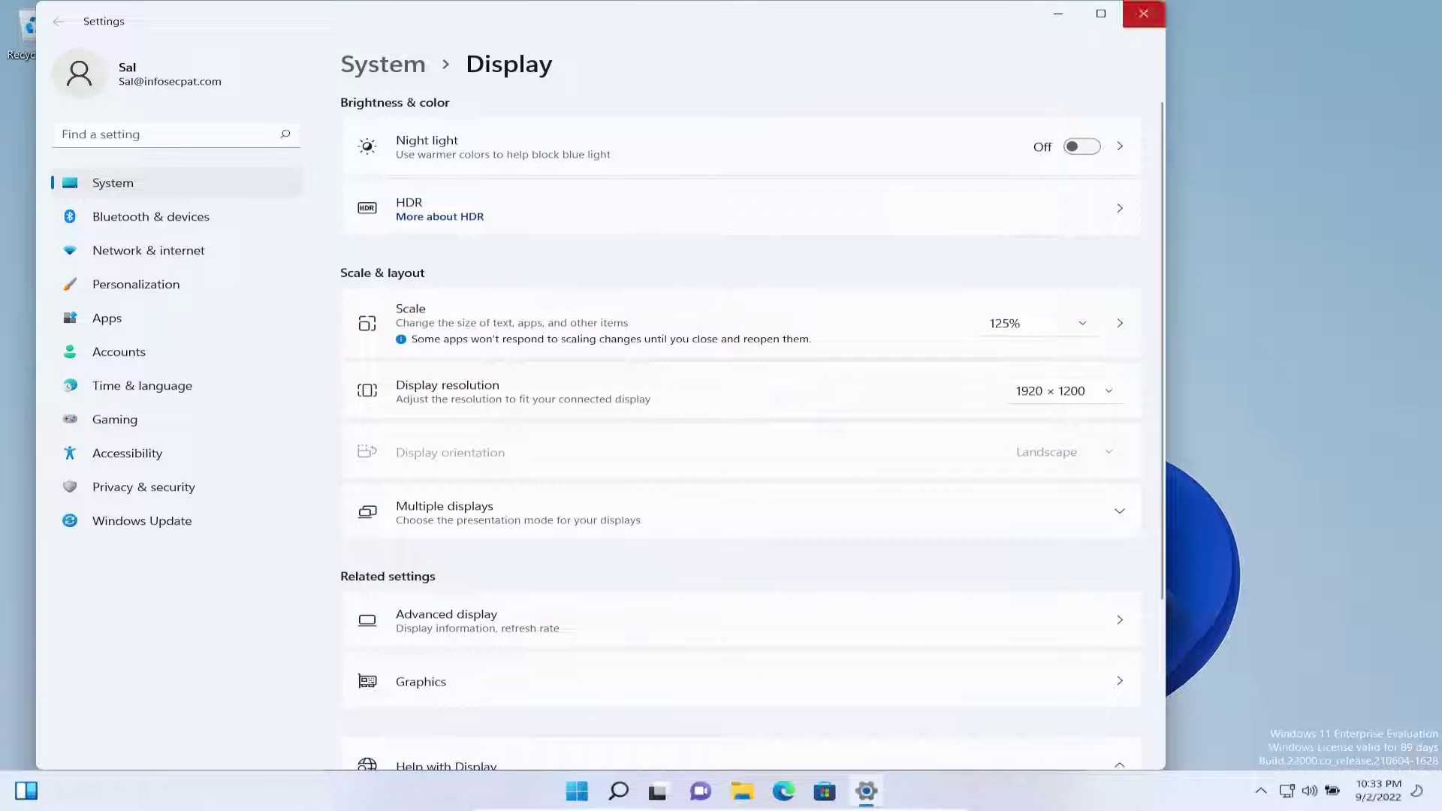
click(1144, 13)
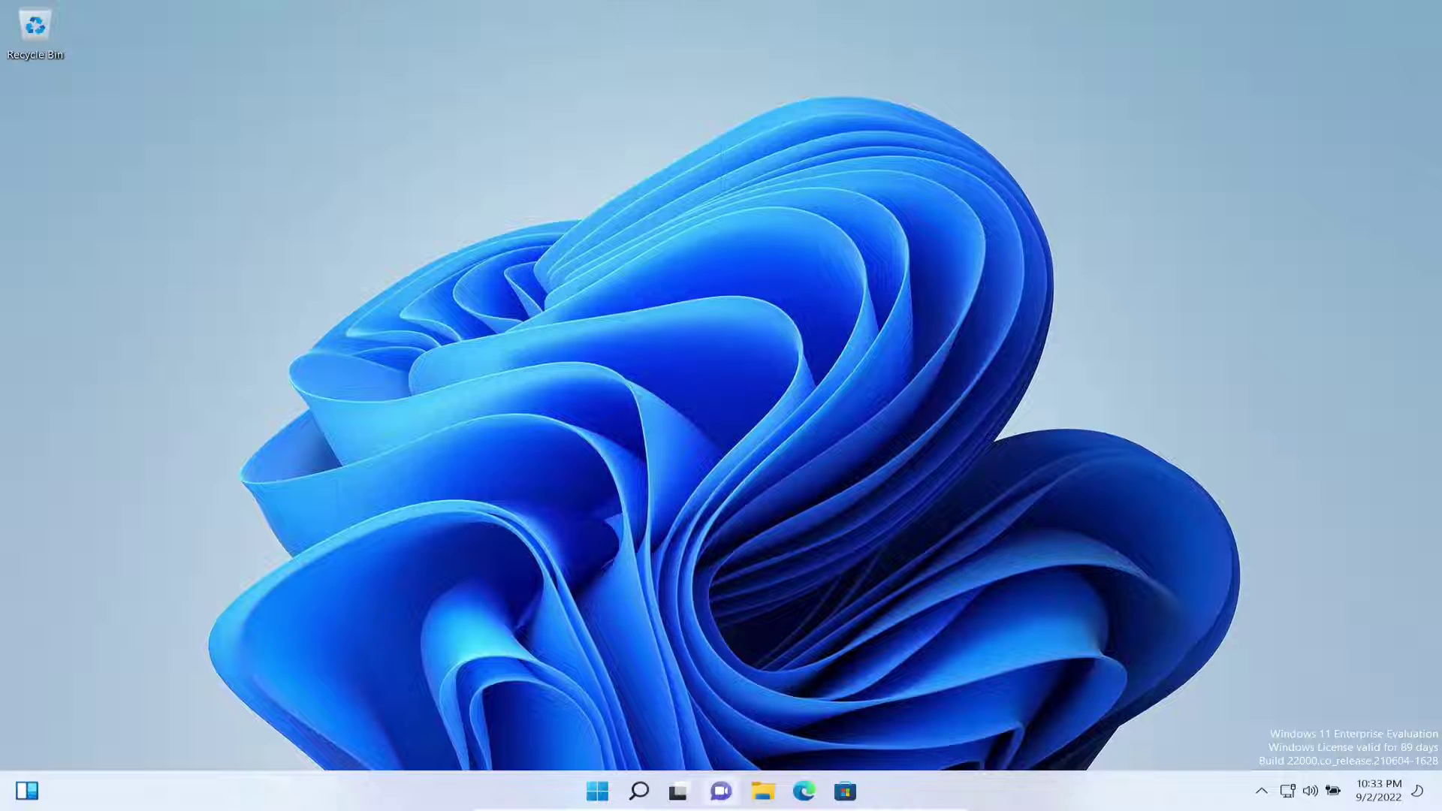
click(763, 791)
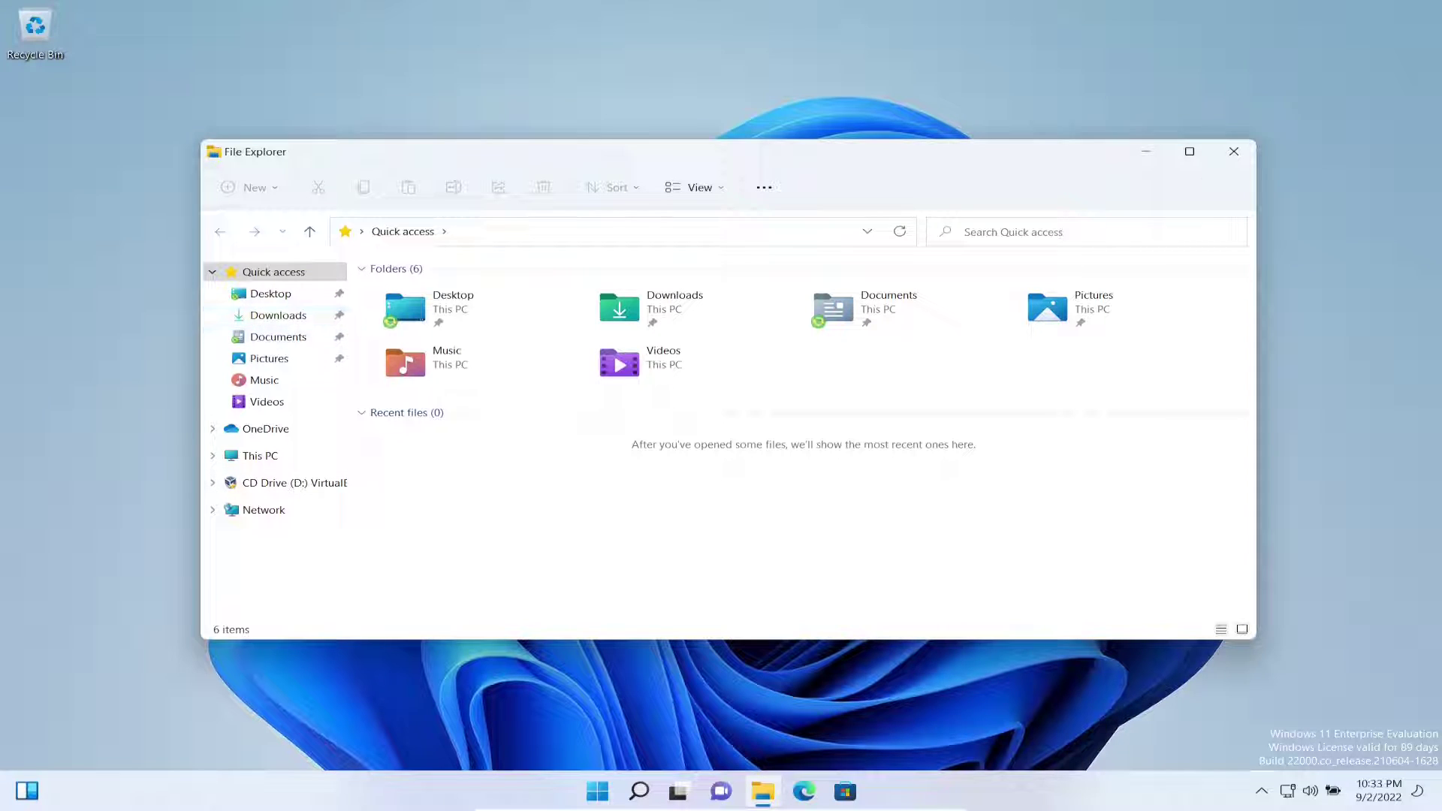
Create a folder named Test in Documents and open it.
click(271, 293)
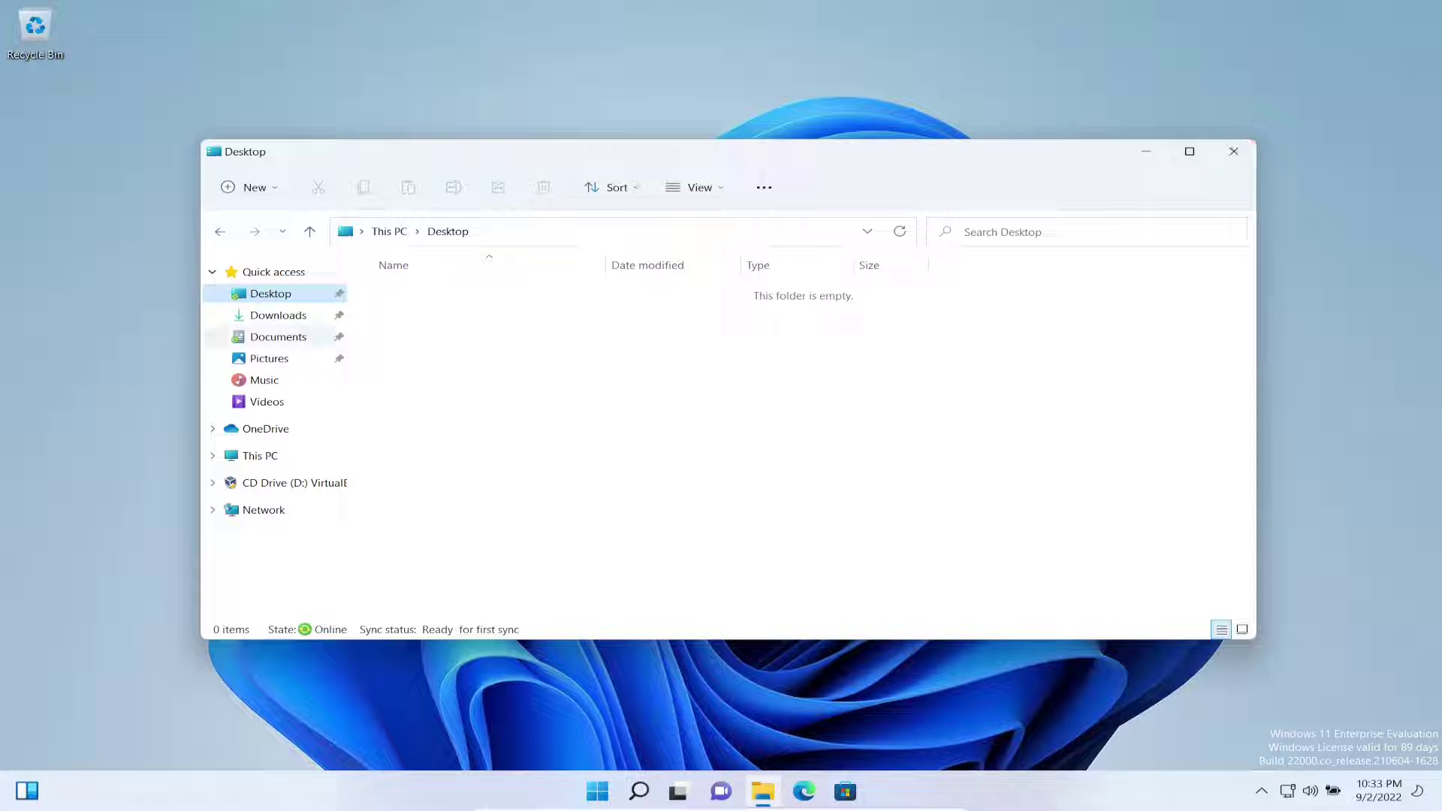
click(278, 337)
right_click(632, 414)
mouse_move(679, 426)
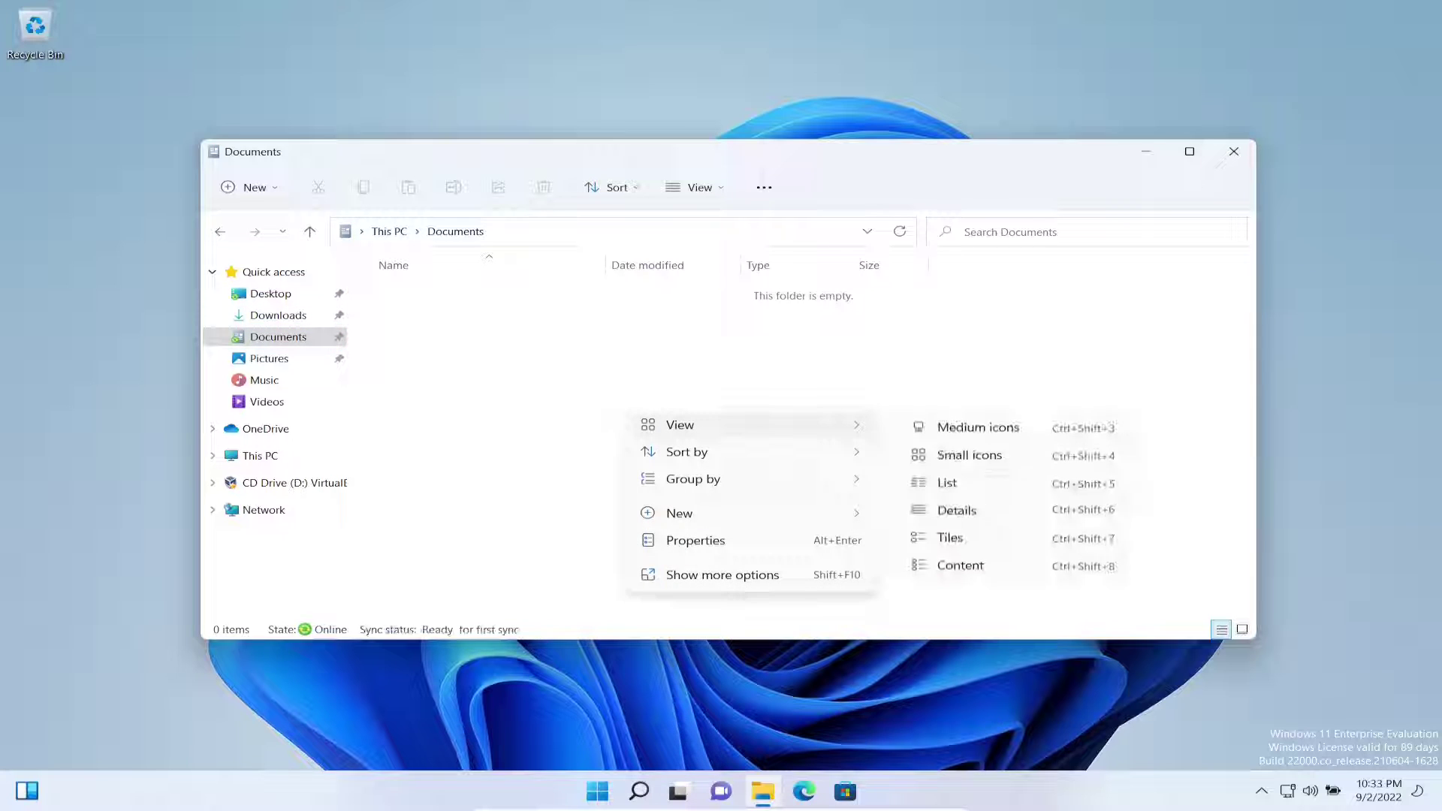
key(Escape)
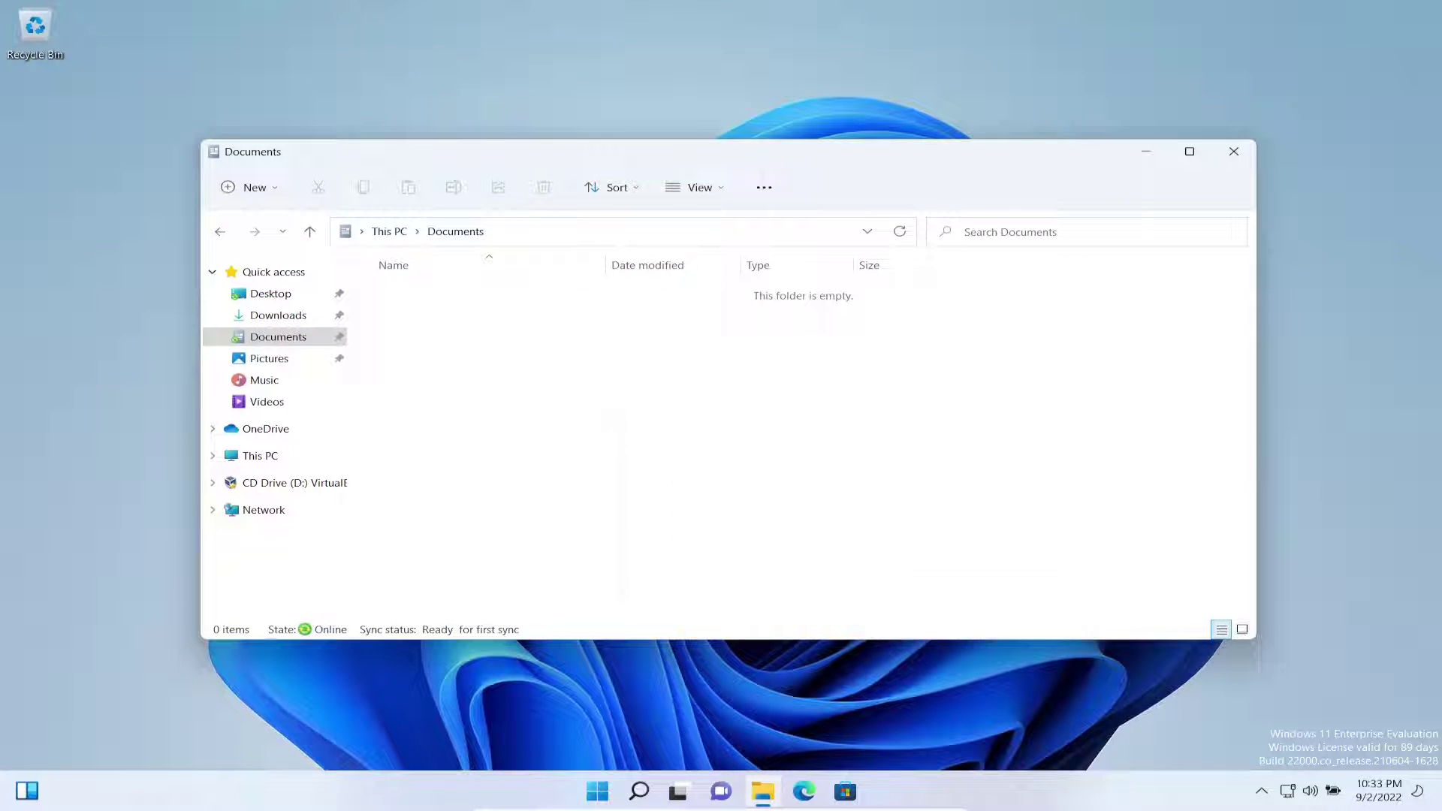
text(Test)
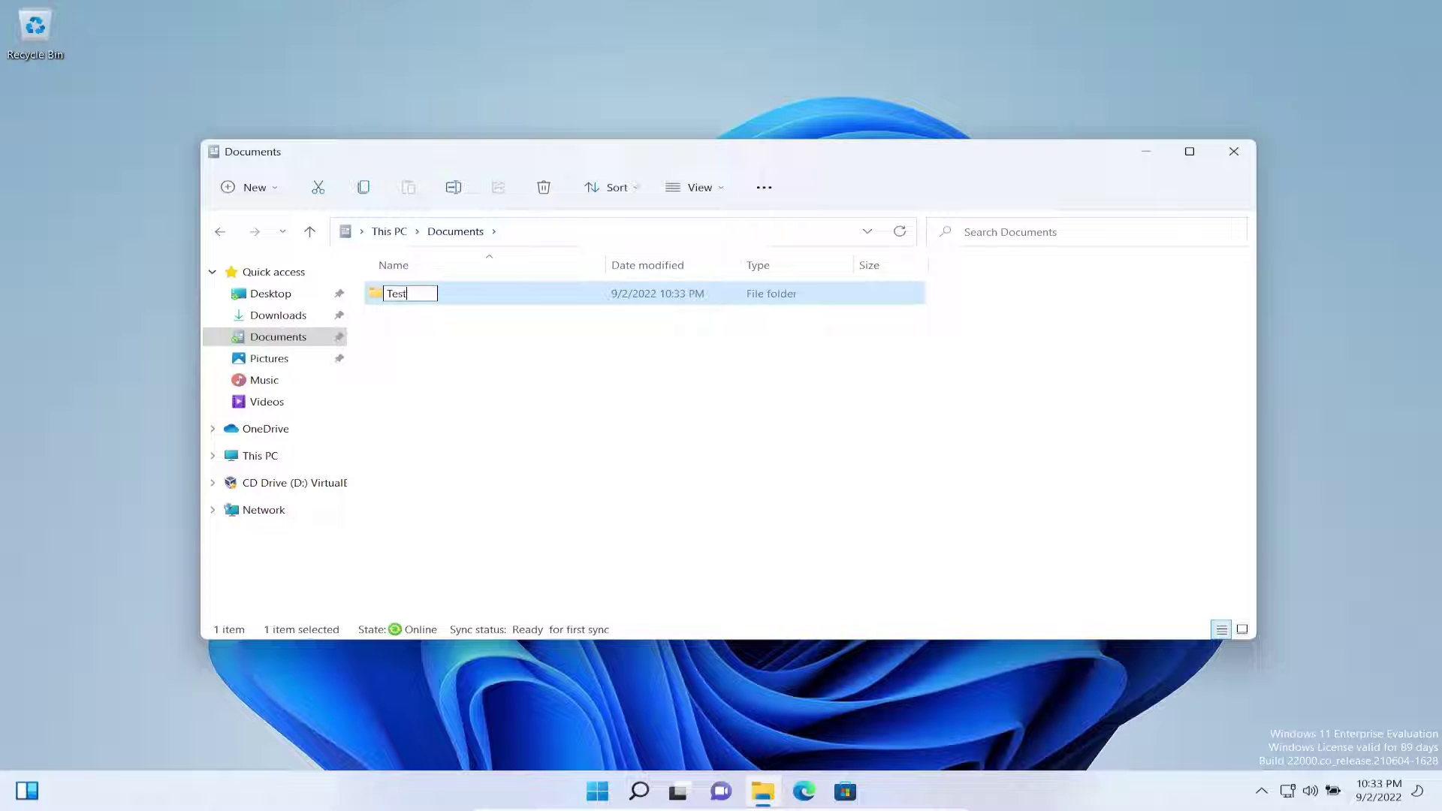
key(Return)
key(Return)
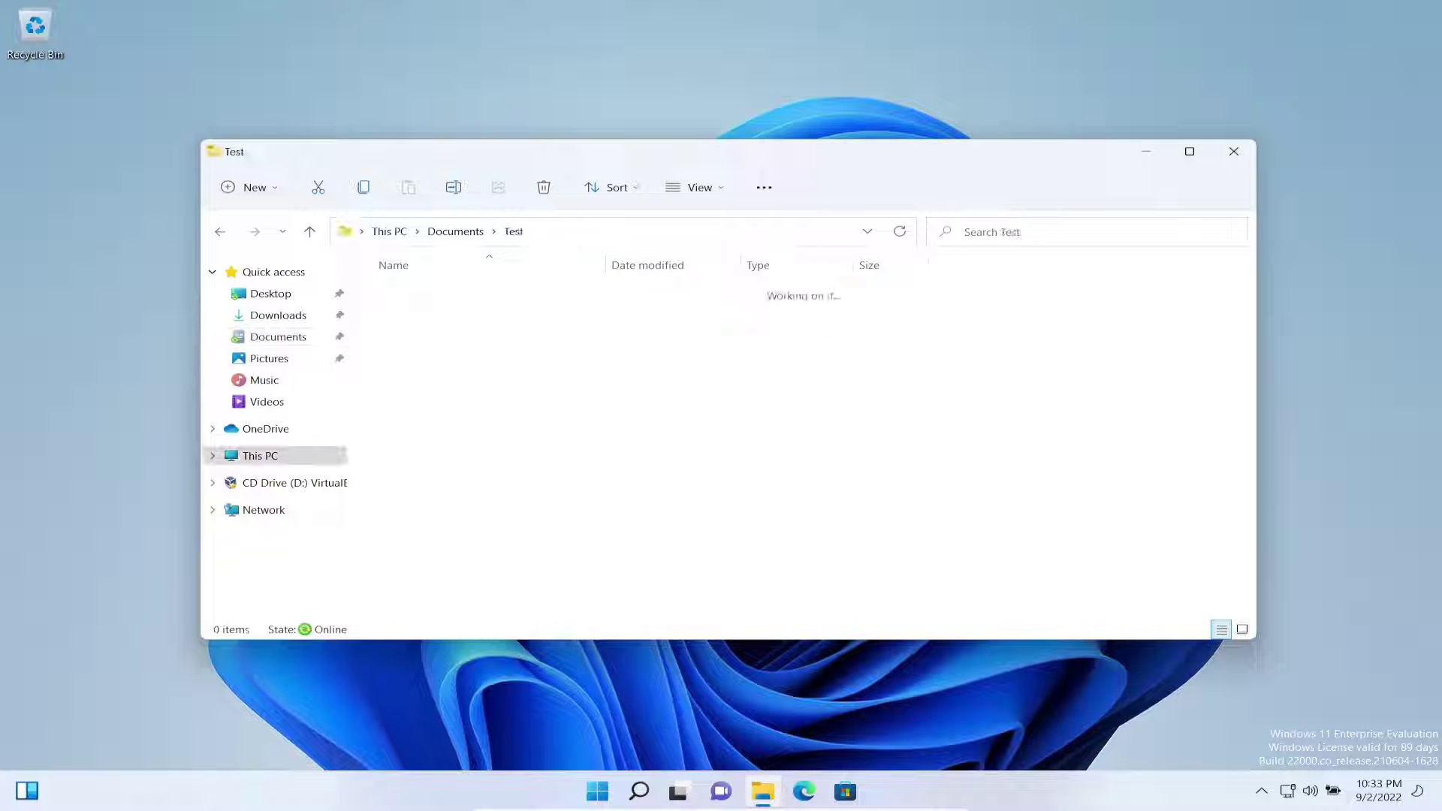
Create a new text document inside Test, opening and closing it in Notepad.
right_click(737, 388)
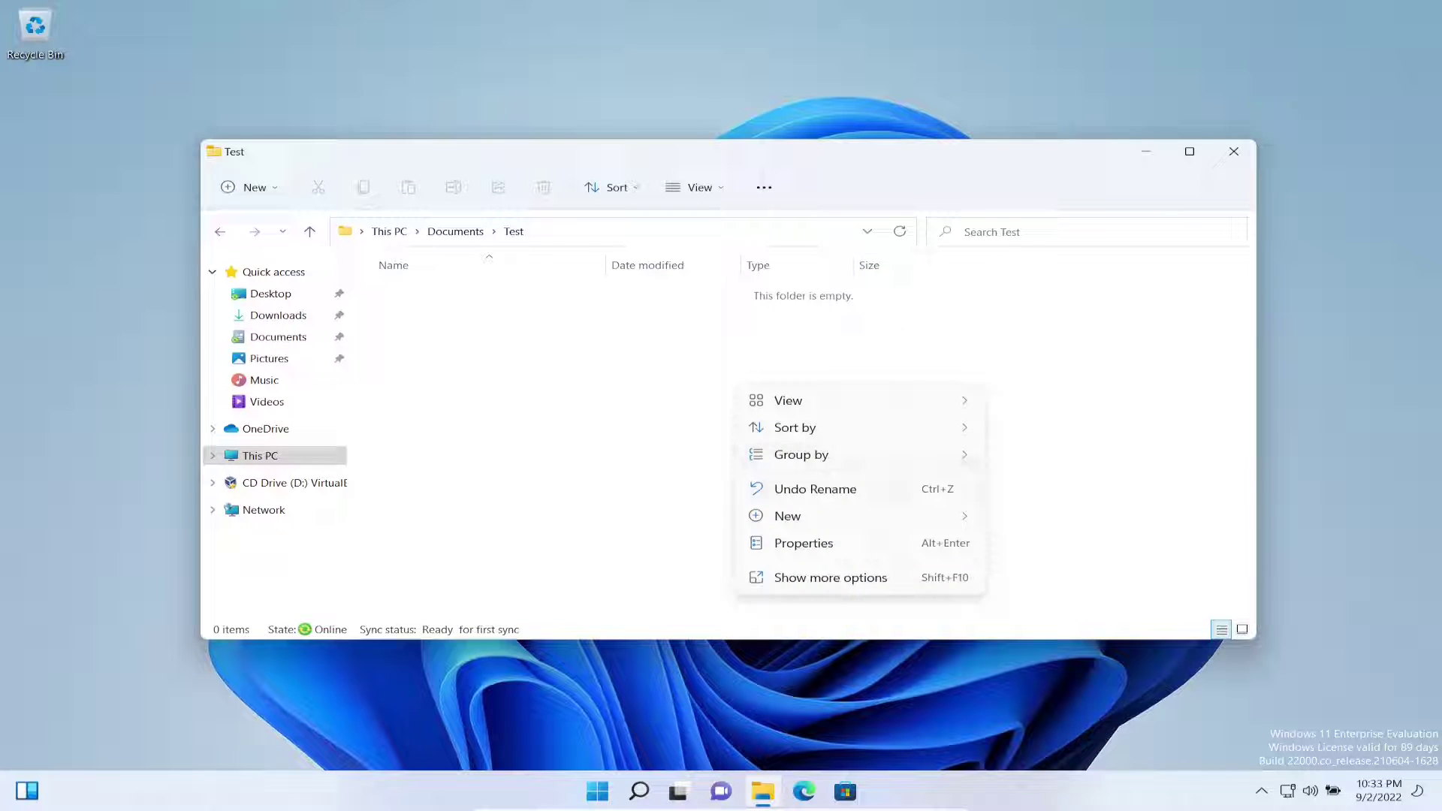
mouse_move(787, 515)
click(1067, 599)
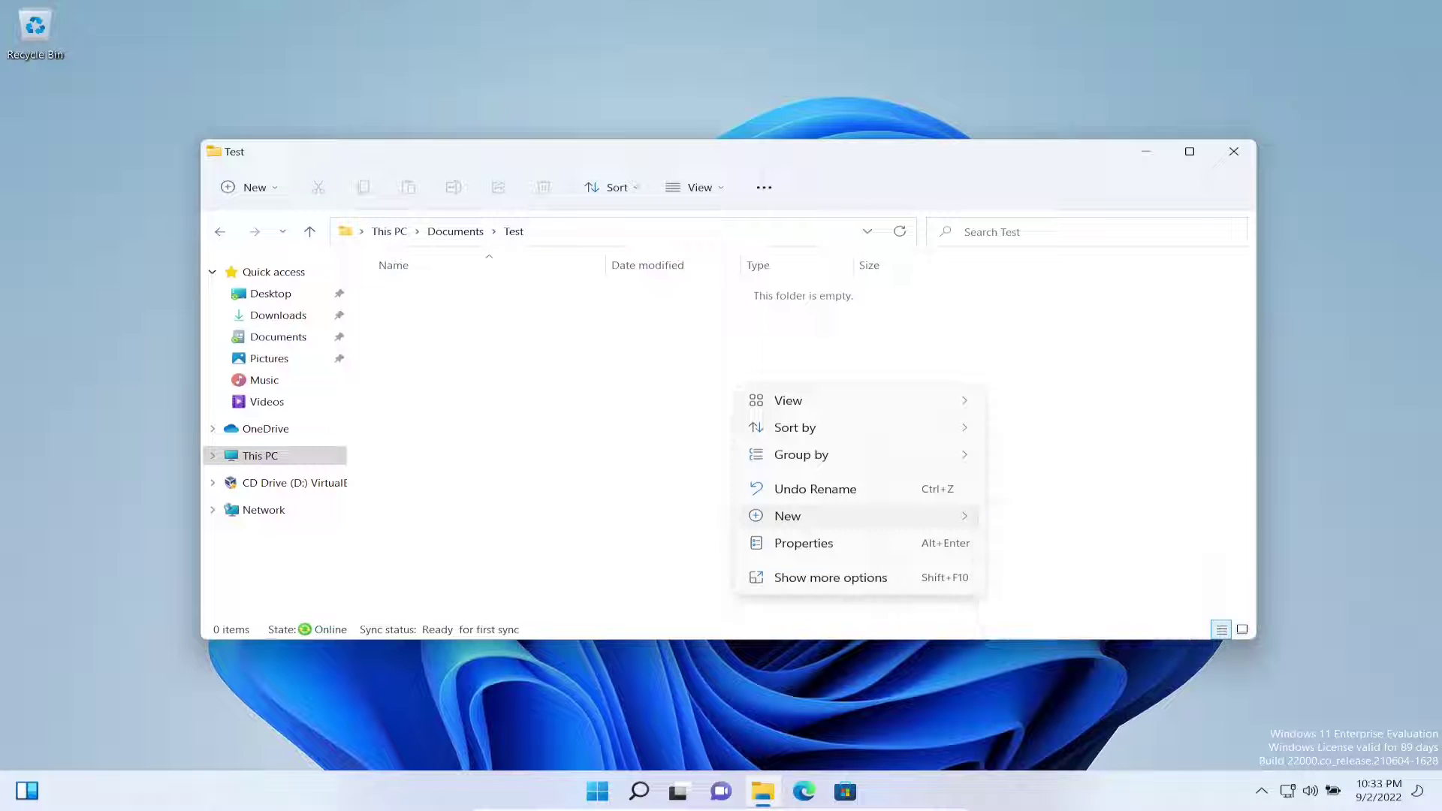
key(Return)
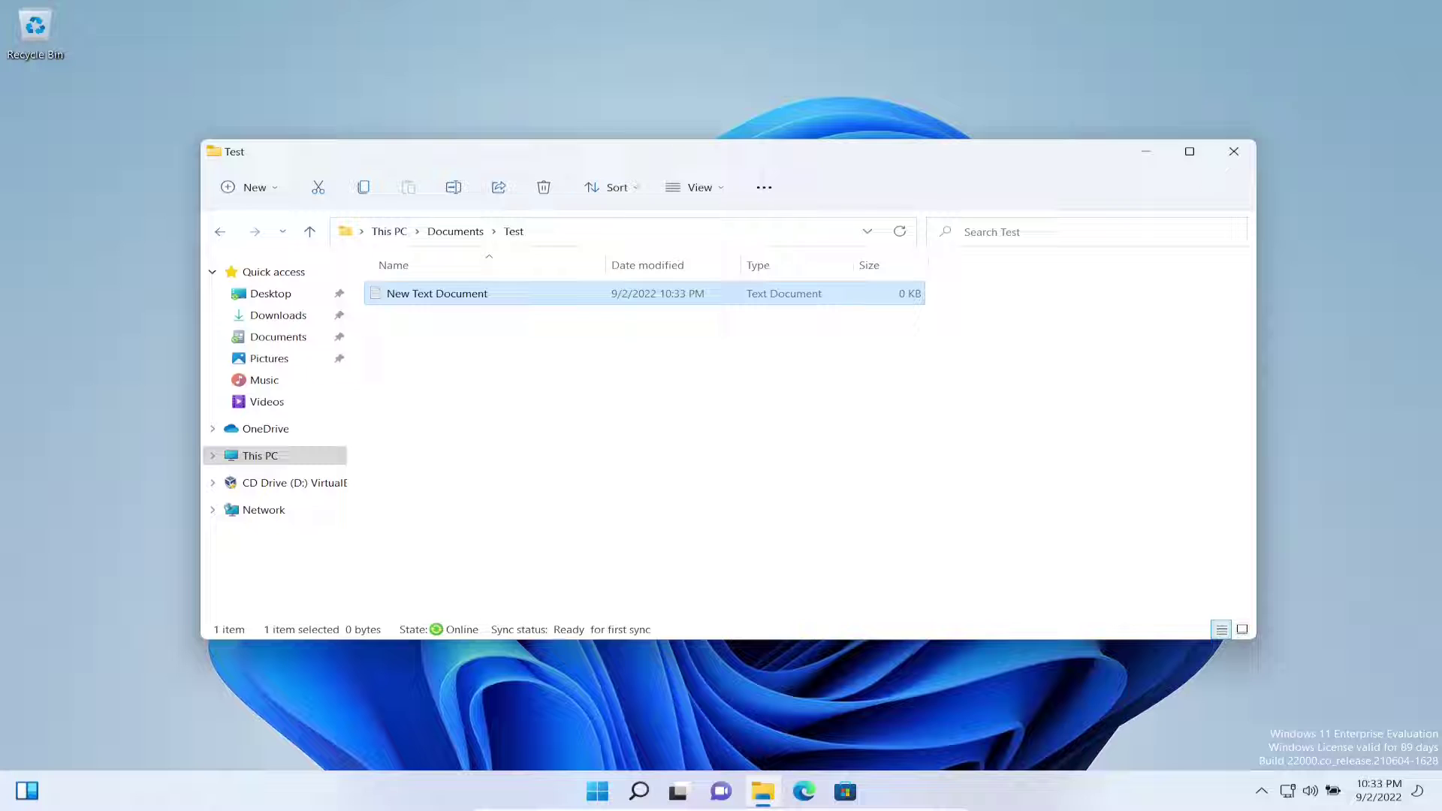
key(Return)
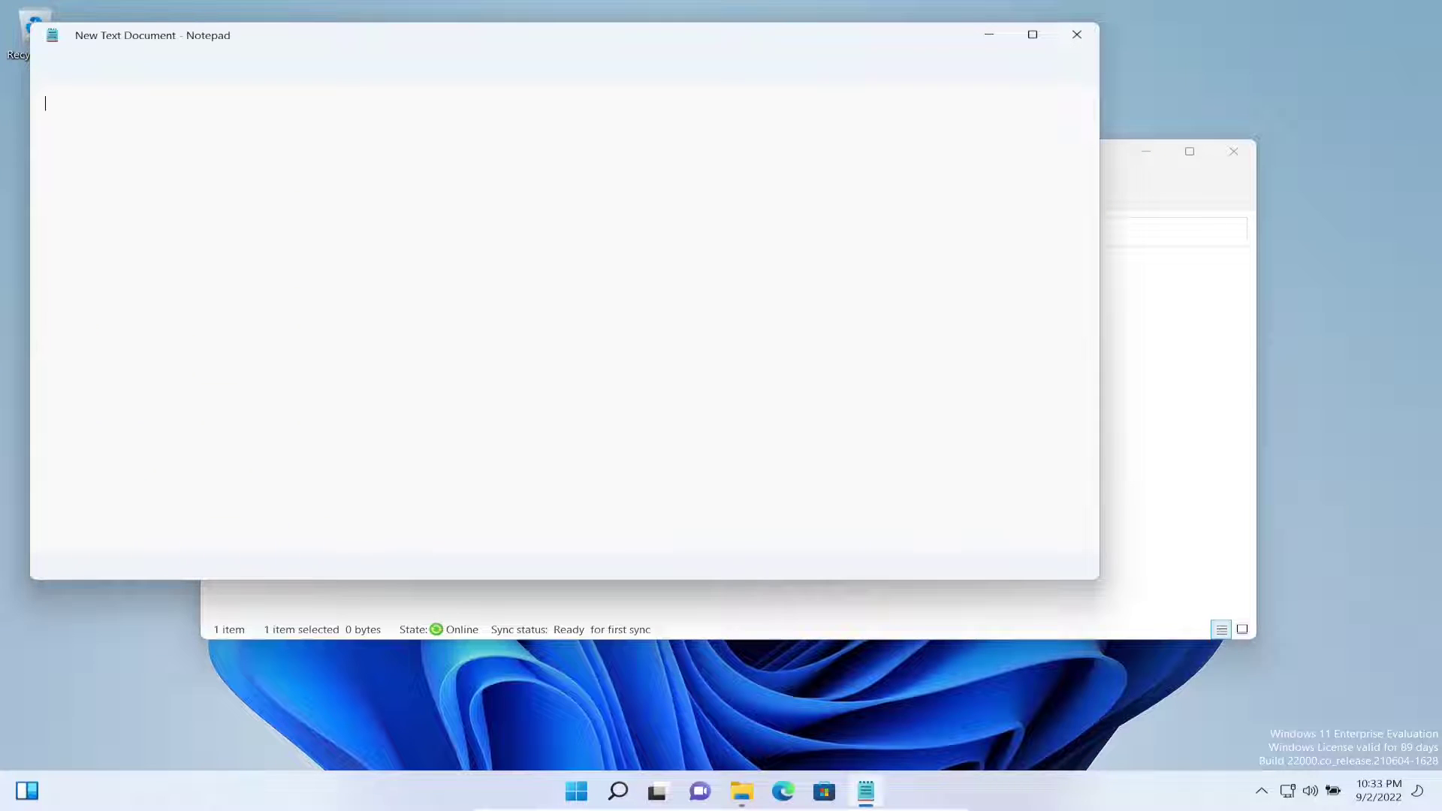
click(1077, 35)
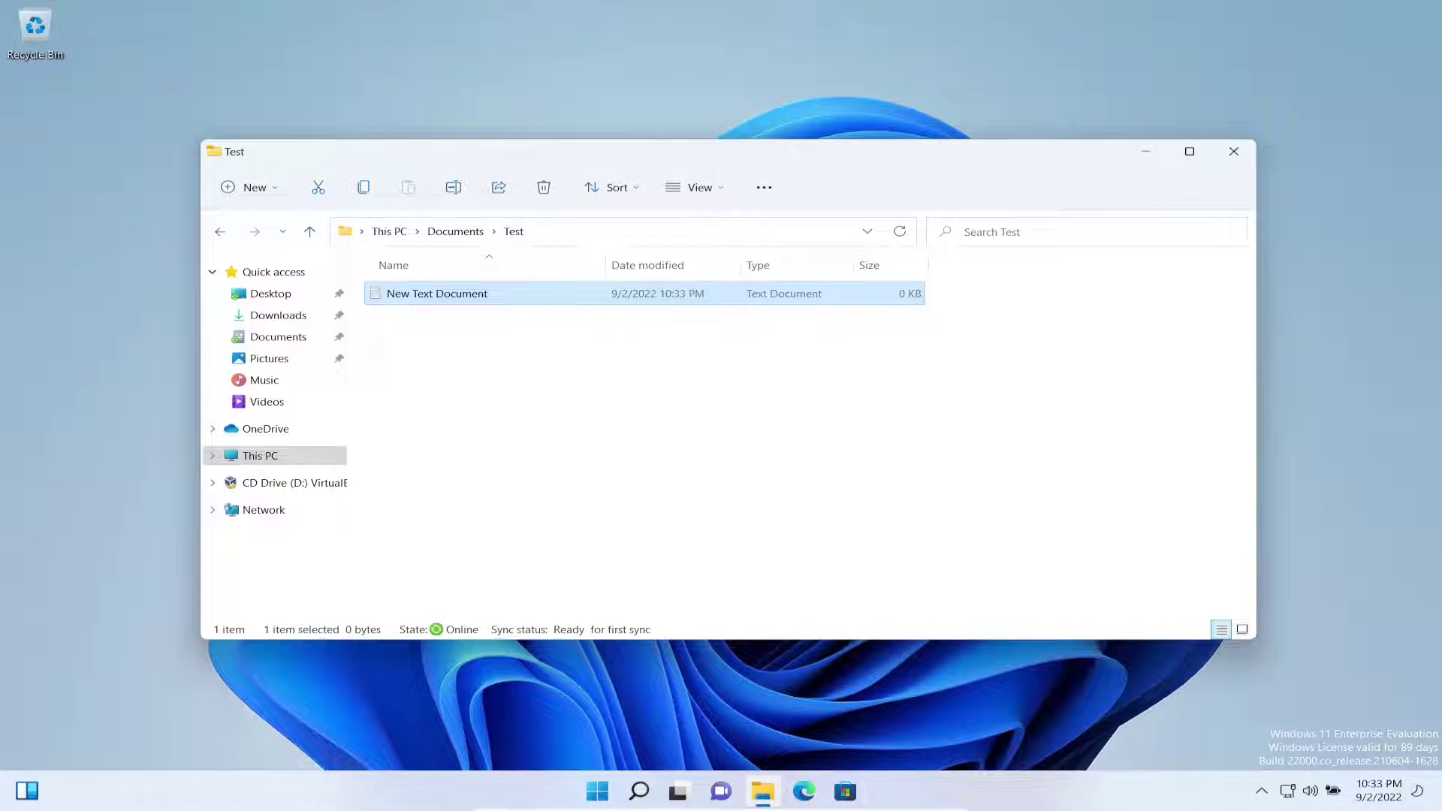
Rename the text document to youtube and reveal the Test folder's full network path.
key(F2)
text(youtube)
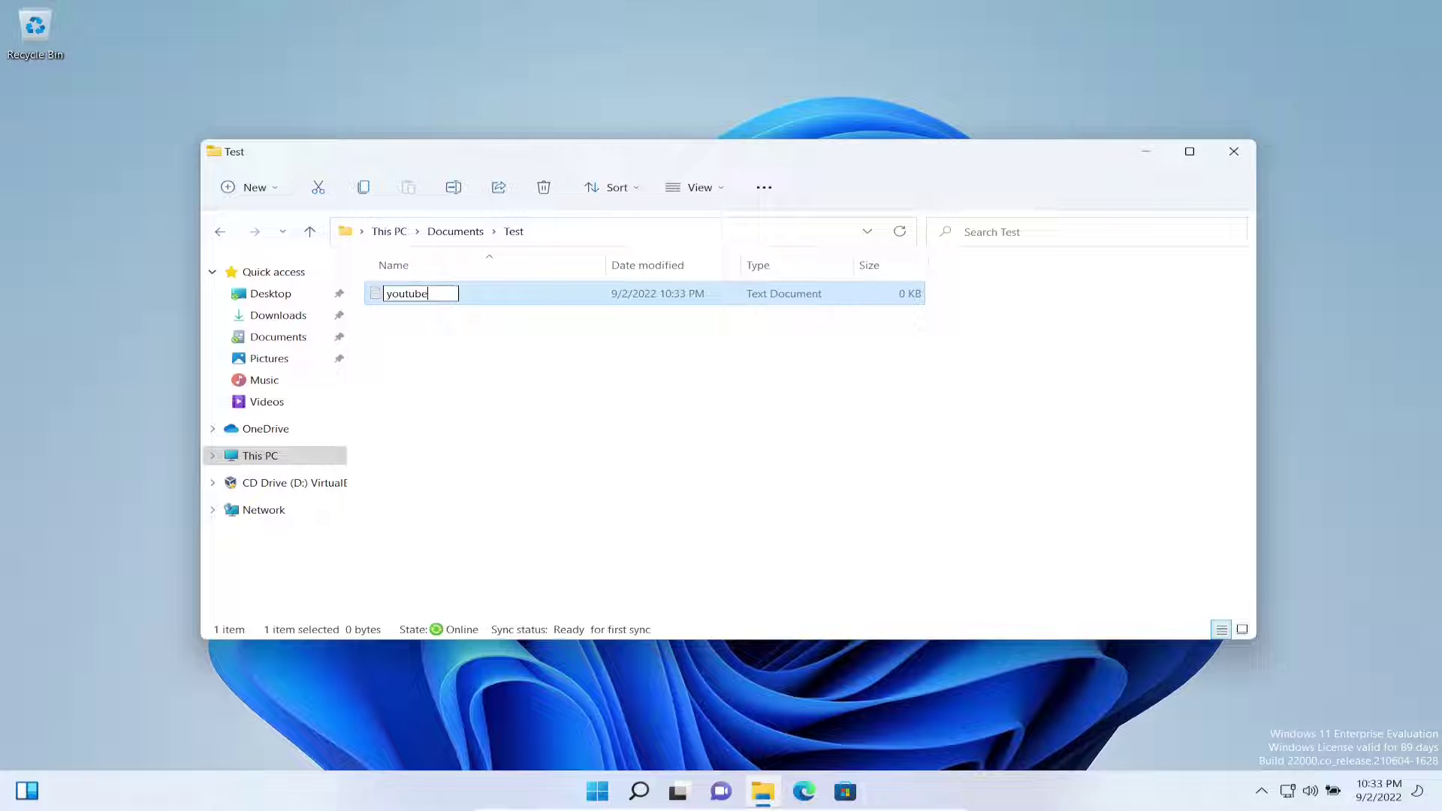
key(Return)
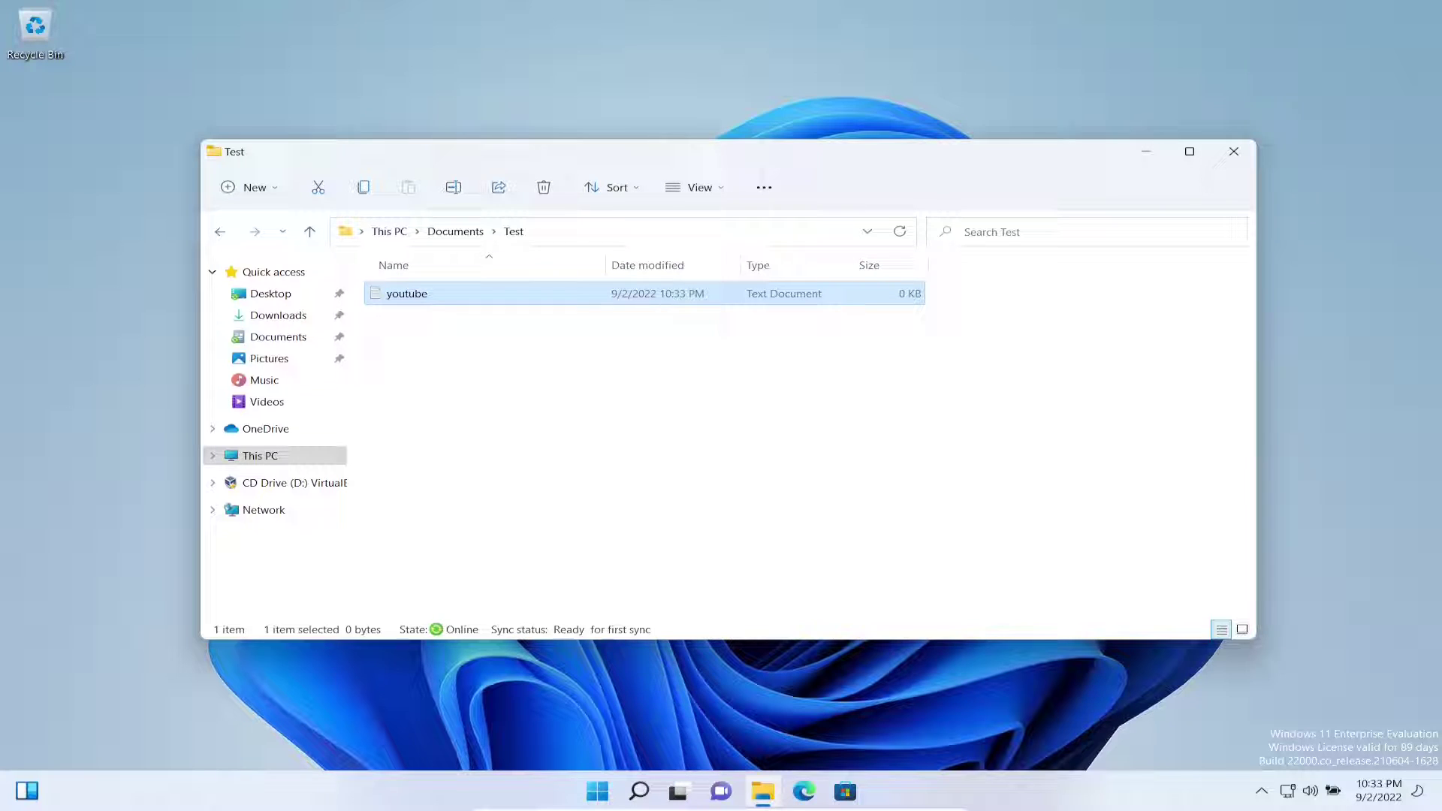
click(571, 376)
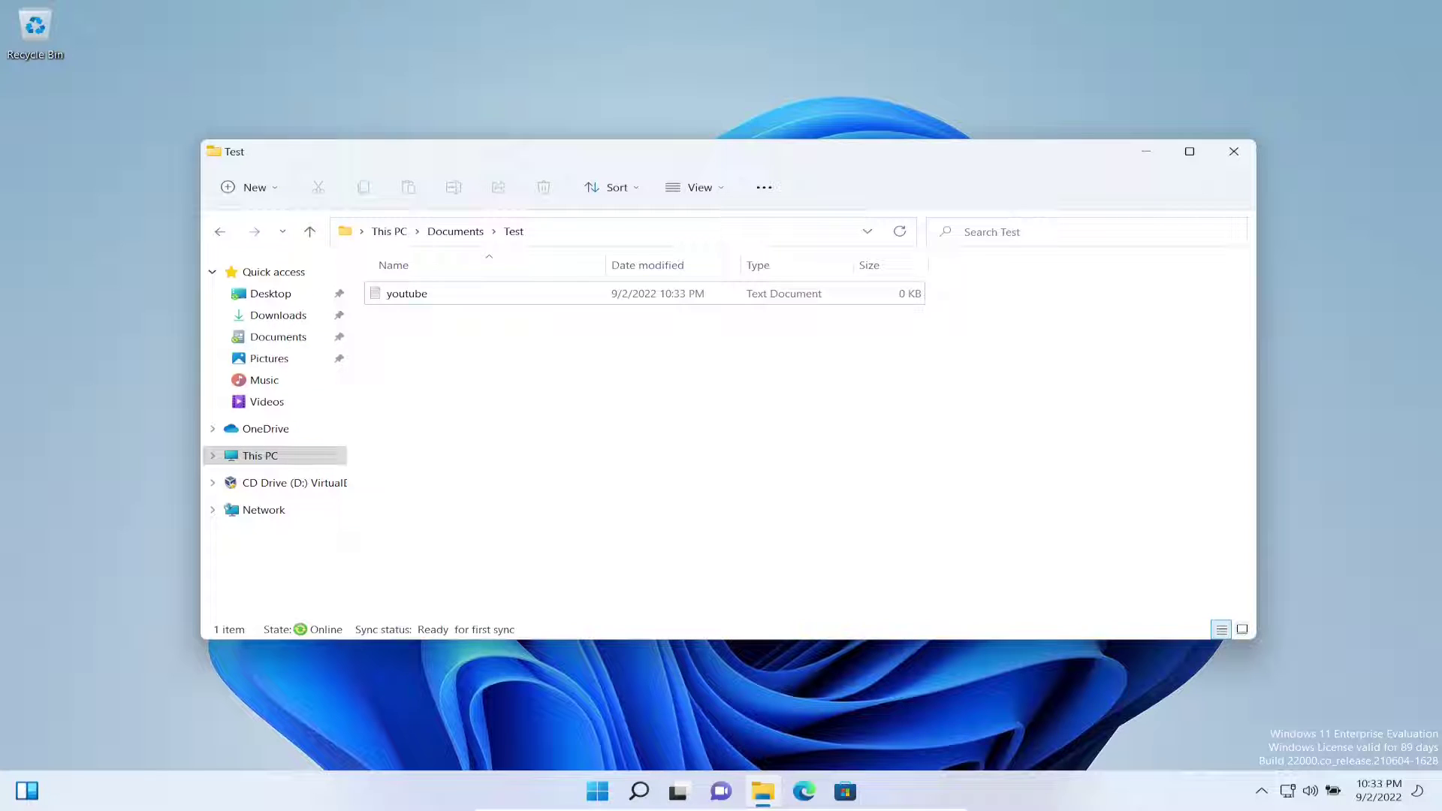
key(alt+d)
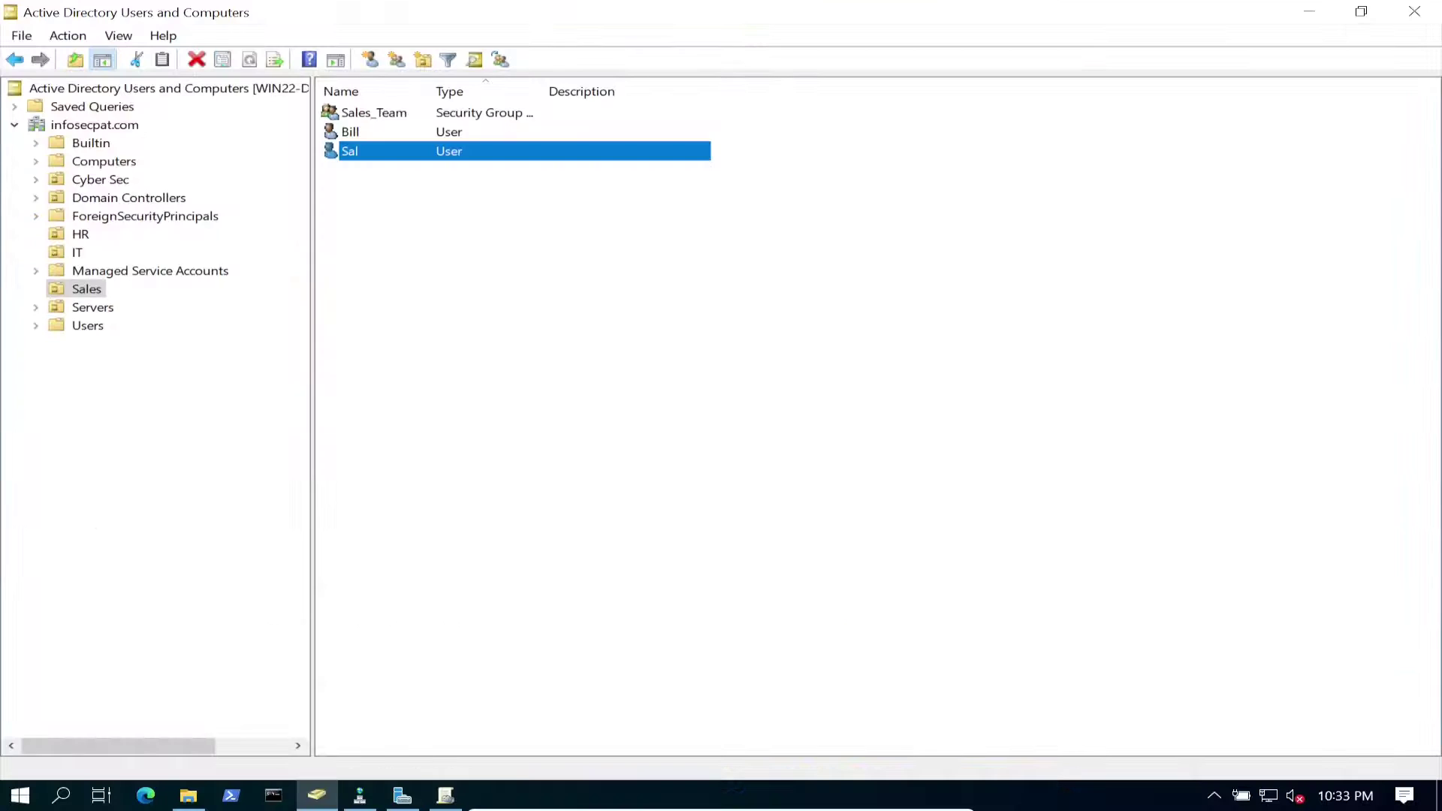
On the server, open C:\Folderredir\Sal and check the contents of its Desktop folder.
click(188, 795)
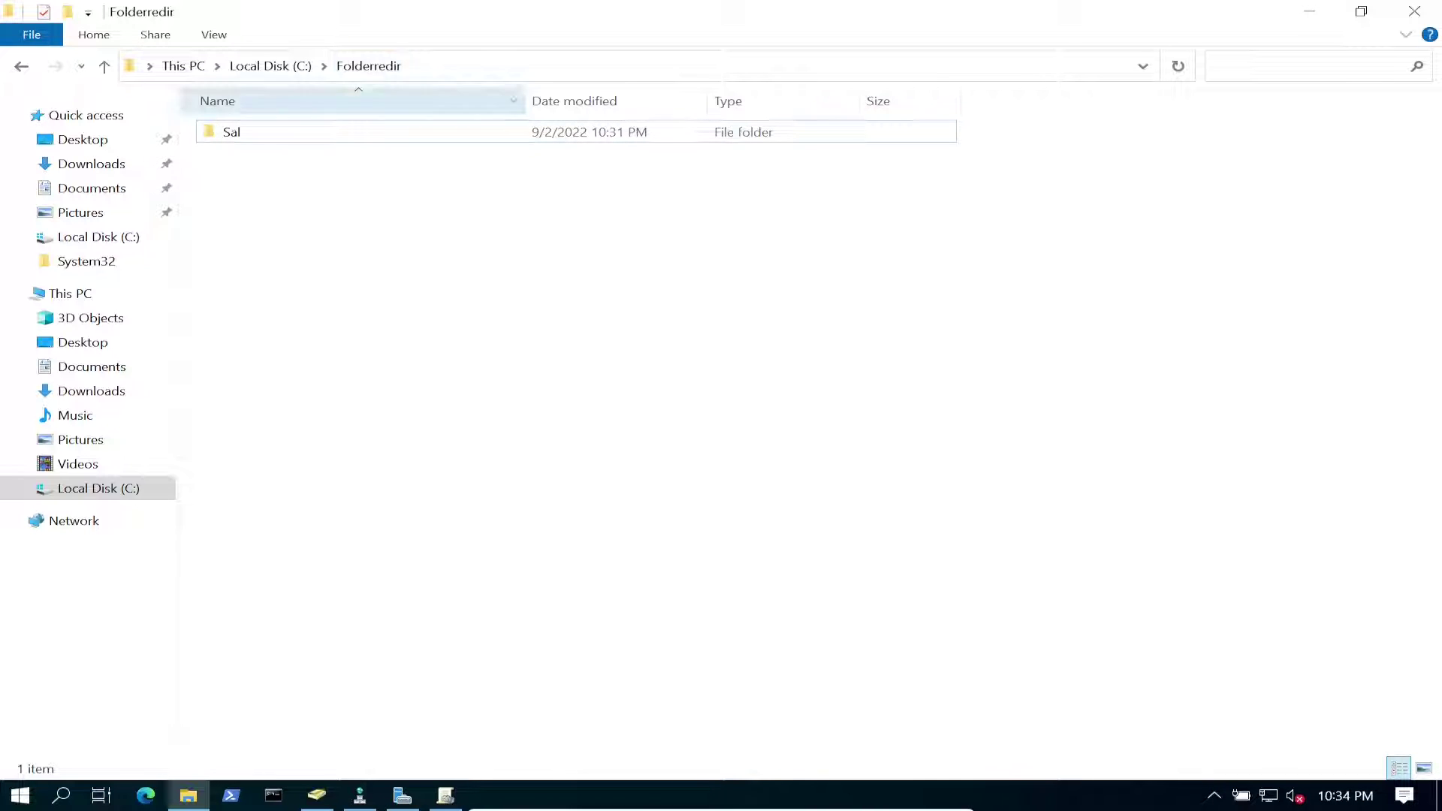
key(Return)
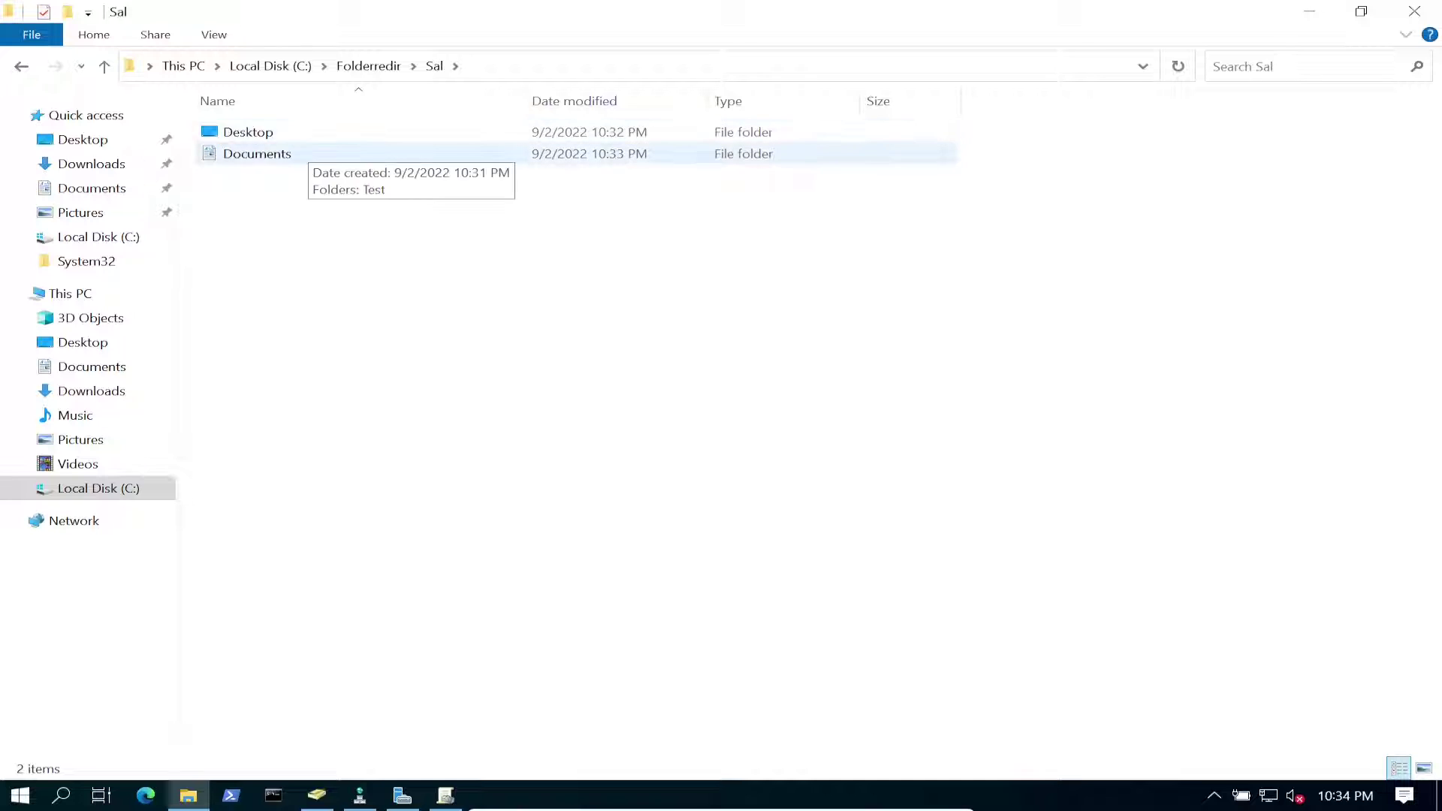
double_click(247, 131)
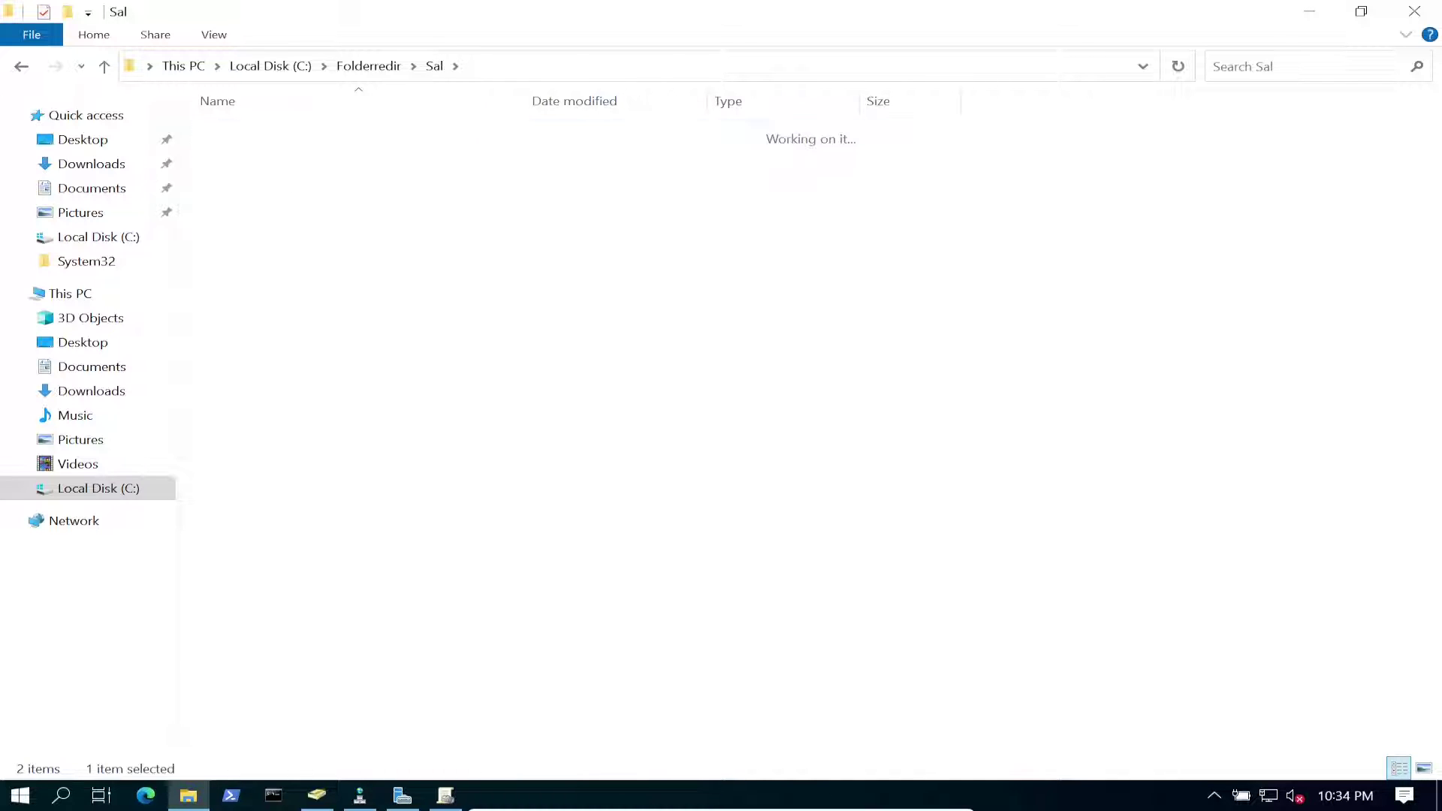
key(alt+Left)
Open Sal's Documents\Test folder and confirm youtube.txt is there by viewing it in Notepad.
double_click(256, 153)
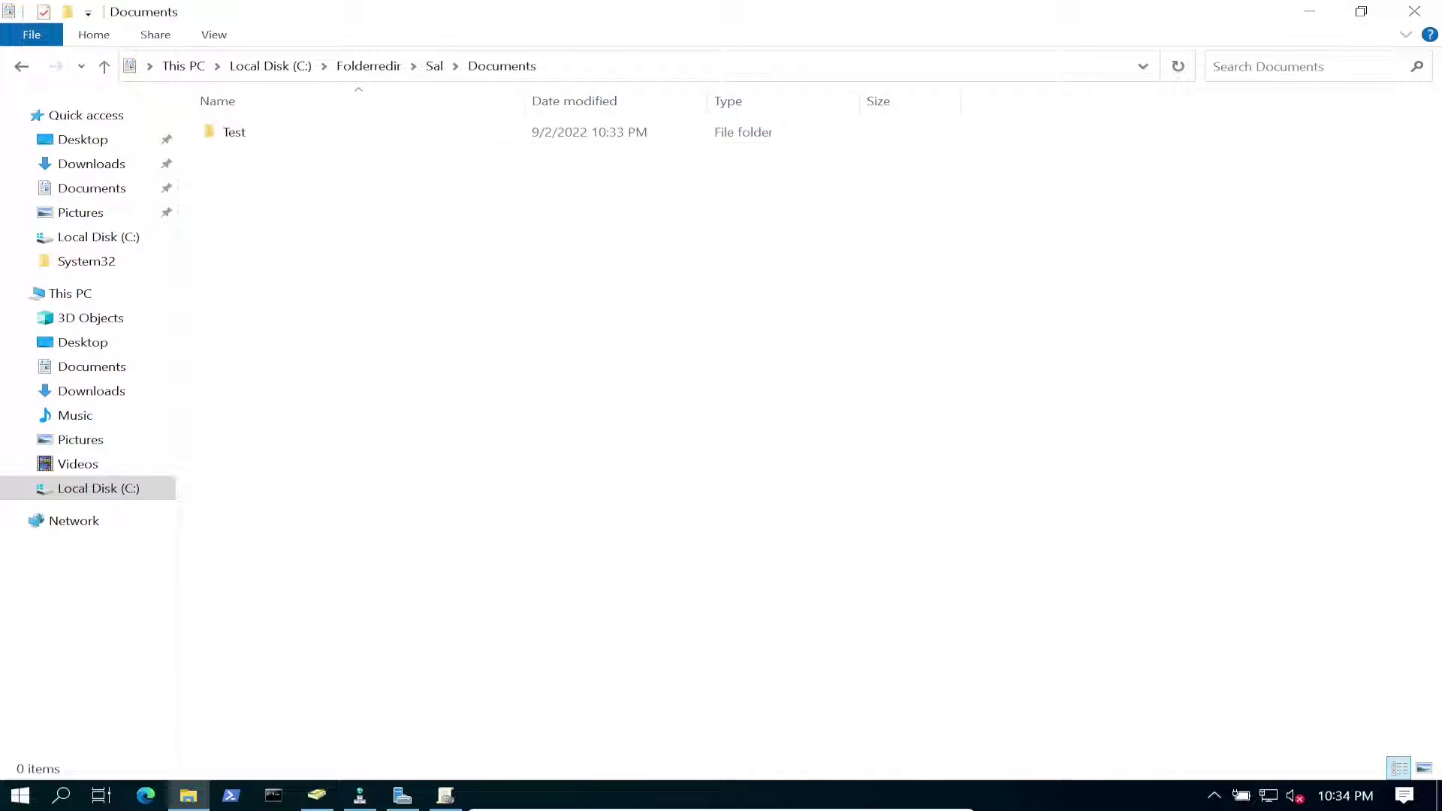
double_click(248, 131)
double_click(247, 131)
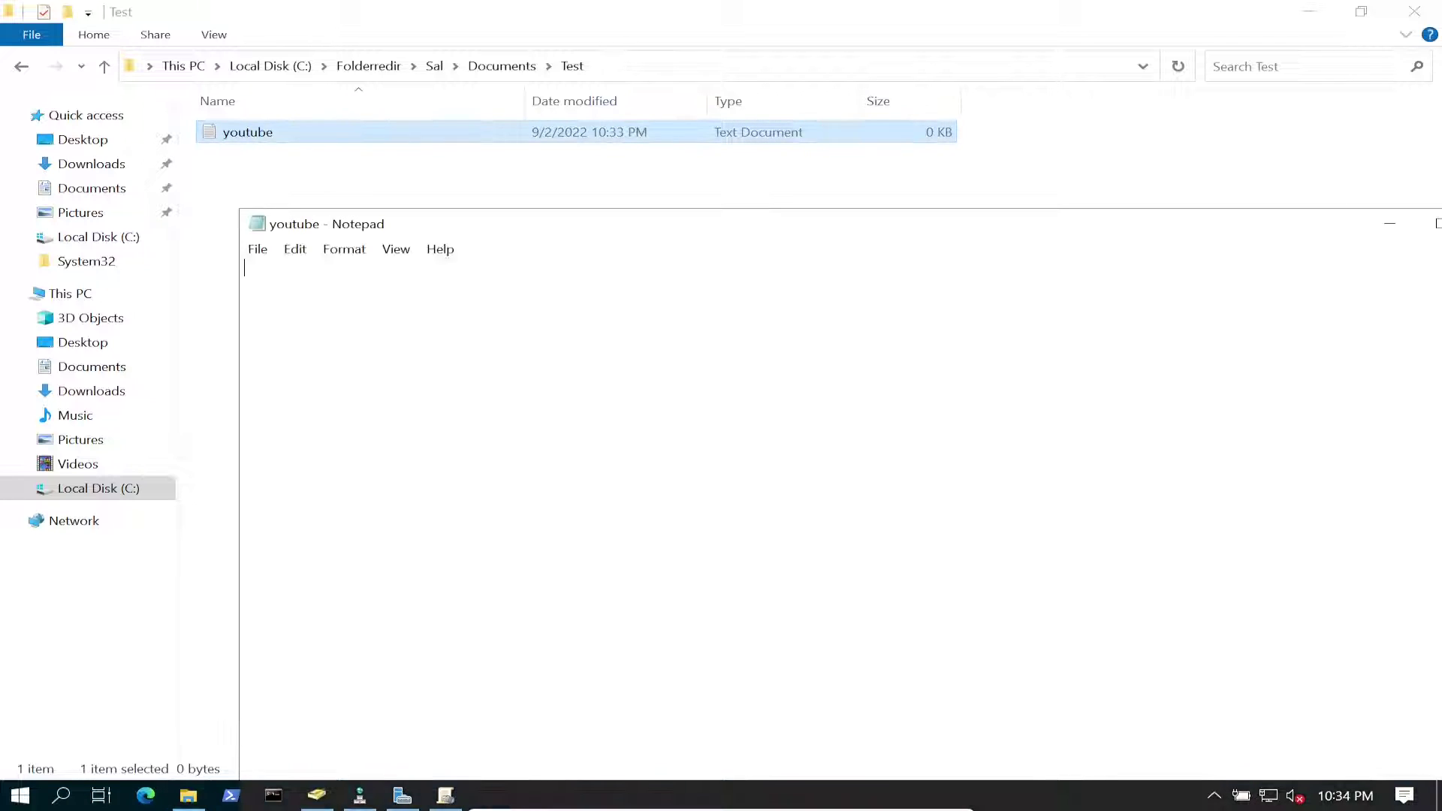
drag(451, 224, 212, 158)
click(1244, 155)
key(ctrl+space)
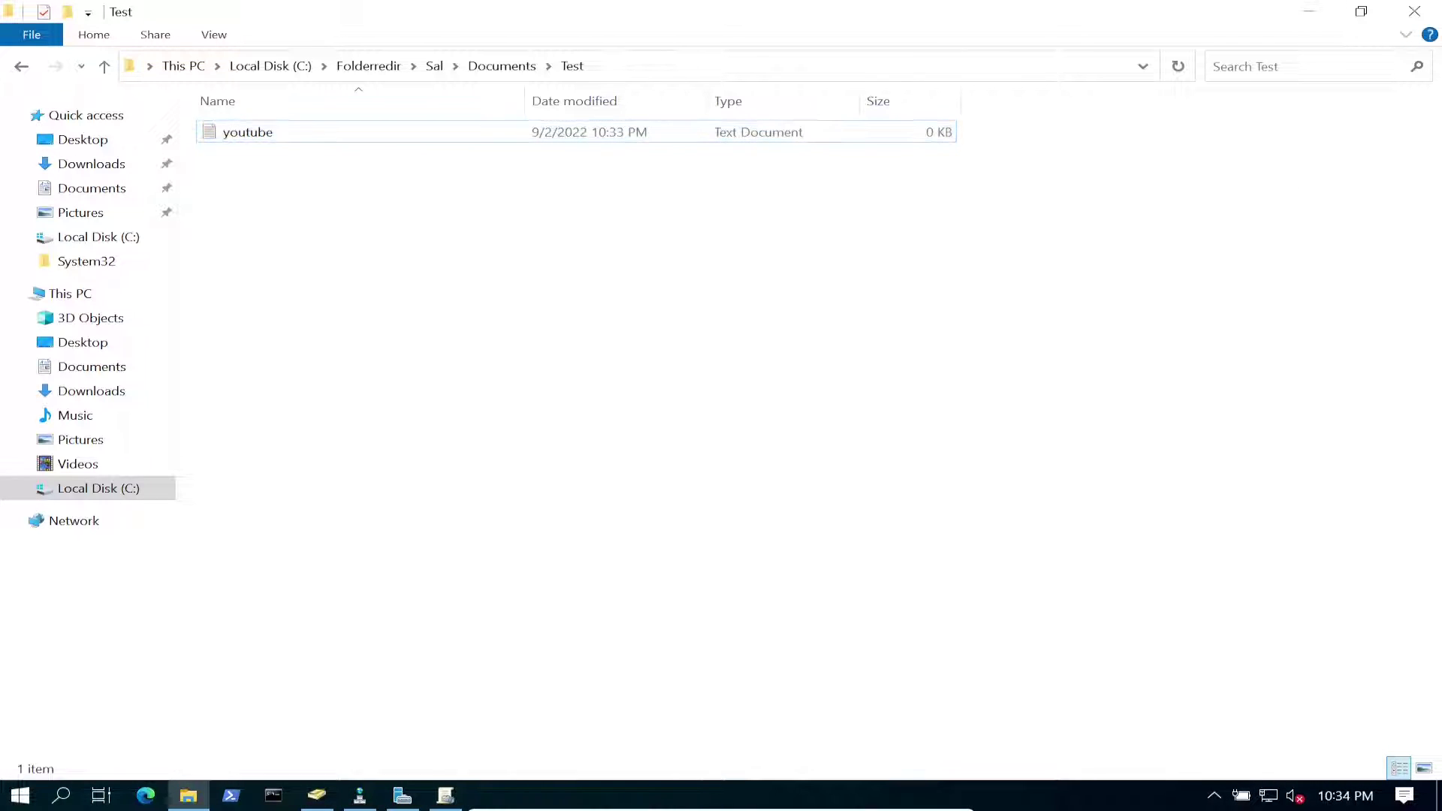